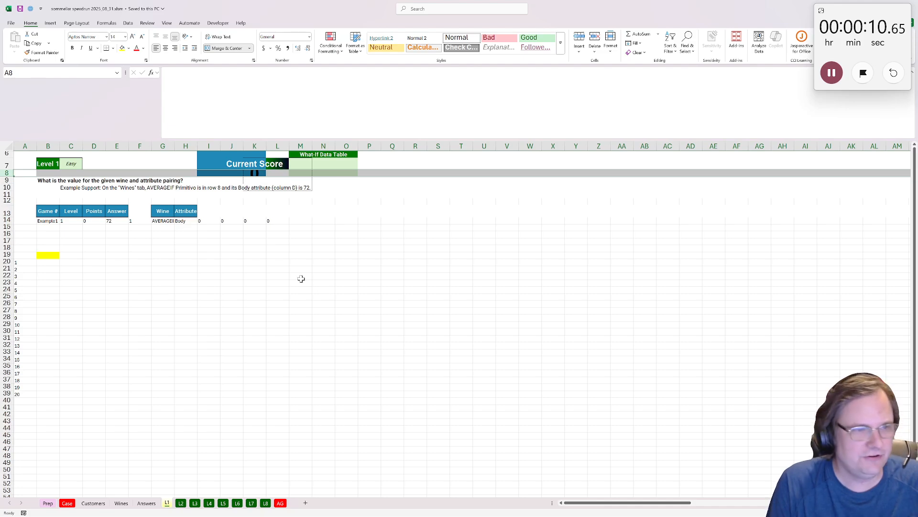
# Step: Convert the customer attribute data on the Customers sheet, from header row 2 down, into a table with headers named customers
pyautogui.click(93, 503)
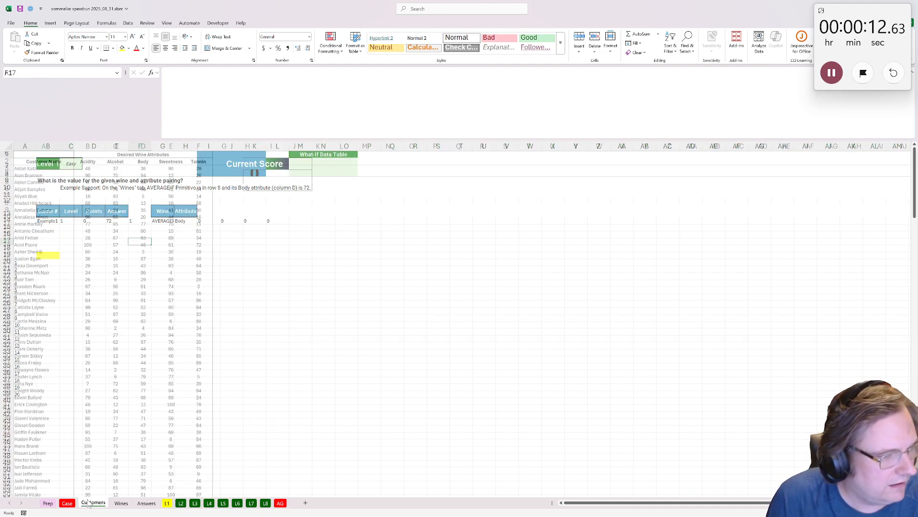
pyautogui.moveTo(42, 161); pyautogui.dragTo(203, 172)
pyautogui.hotkey('ctrl', 'shift', 'Down')
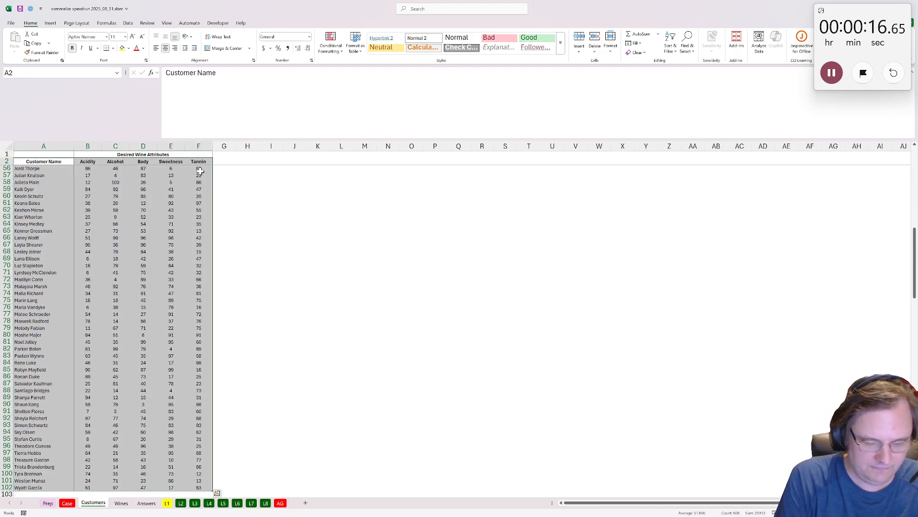
pyautogui.hotkey('ctrl', 't')
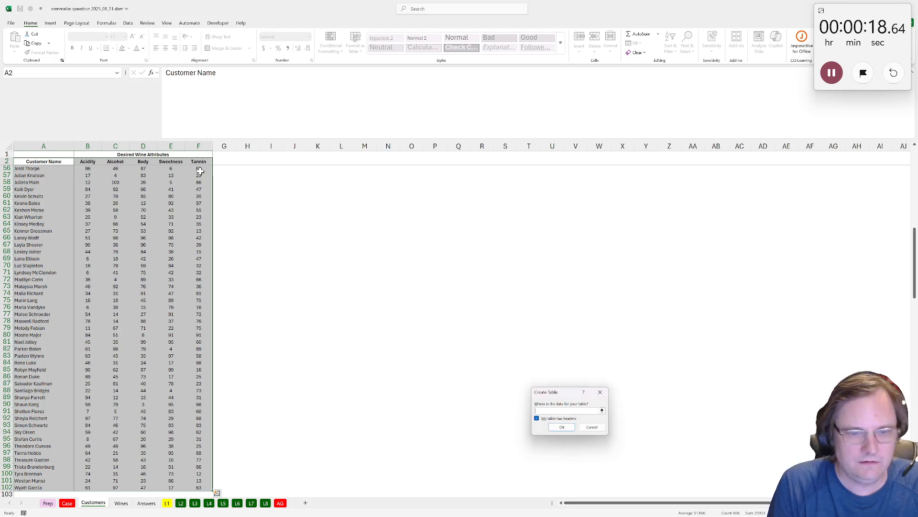
pyautogui.press('Return')
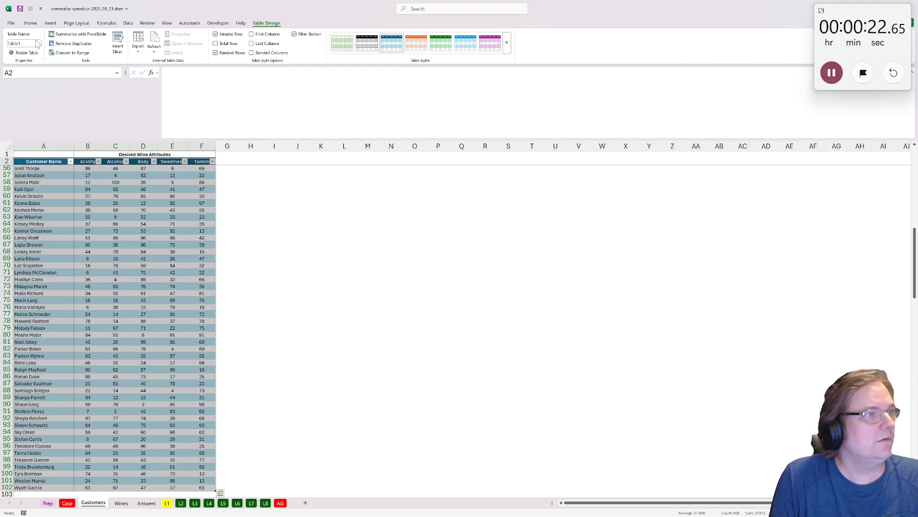
pyautogui.click(37, 44)
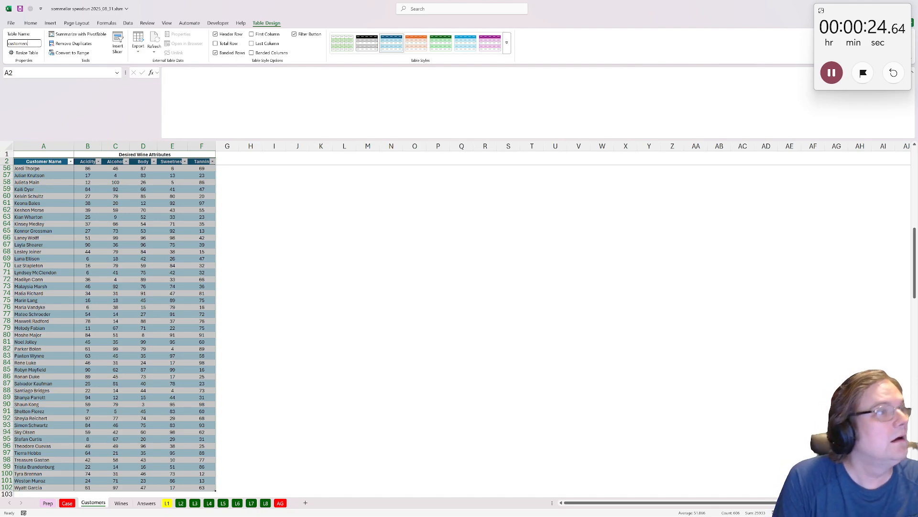
pyautogui.press('Return')
# Step: Convert the Wines sheet data from header row 2 through the Price column into a table with headers named wines
pyautogui.click(121, 503)
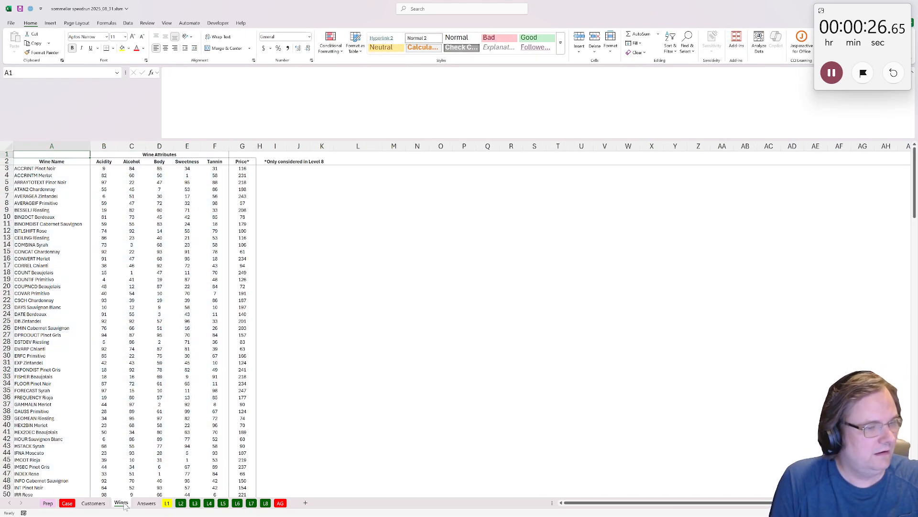
pyautogui.click(114, 307)
pyautogui.hotkey('ctrl', 'Home')
pyautogui.hotkey('ctrl', 'a')
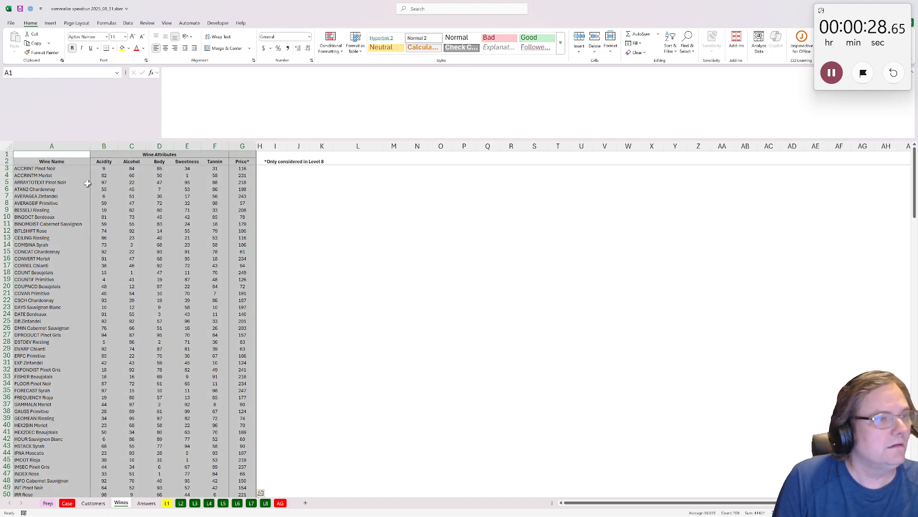
pyautogui.moveTo(77, 161); pyautogui.dragTo(241, 173)
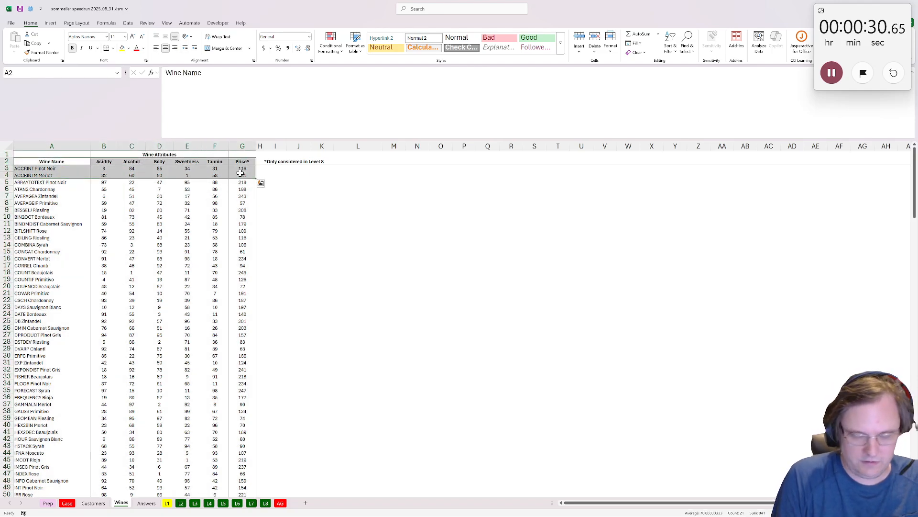
pyautogui.hotkey('ctrl', 'shift', 'Down')
pyautogui.hotkey('ctrl', 't')
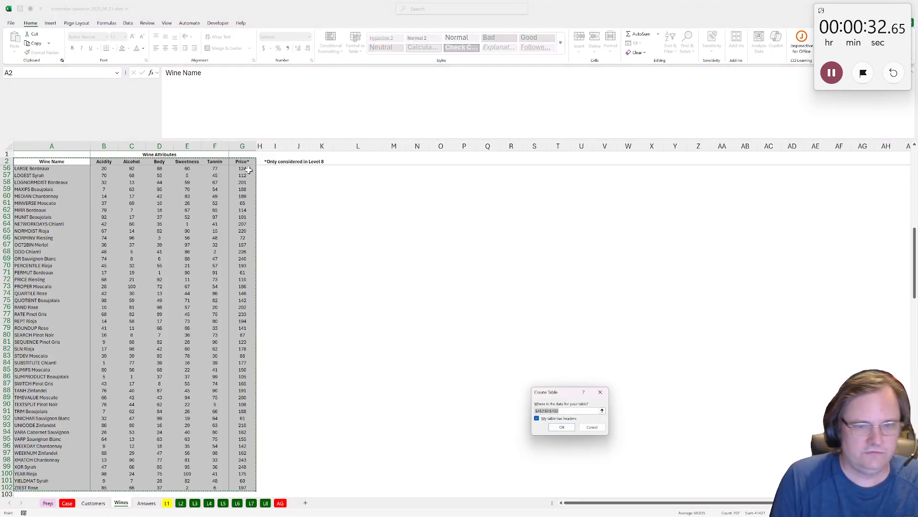
pyautogui.click(562, 427)
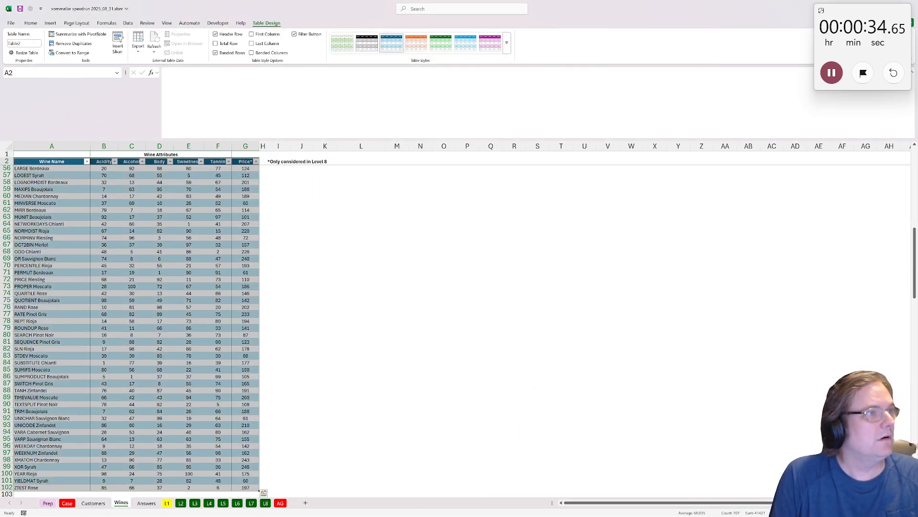
pyautogui.click(27, 43)
pyautogui.press('Return')
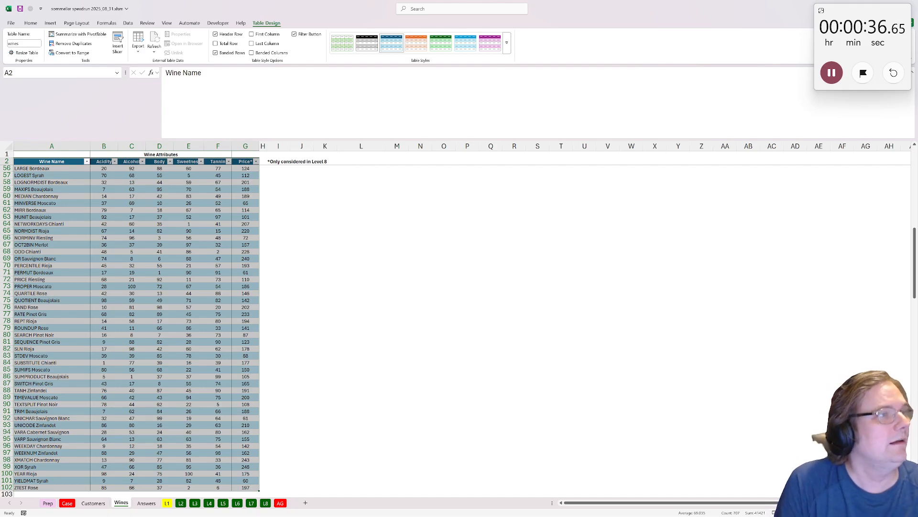
# Step: Begin a label_lookup formula in the yellow cell B19 on sheet L1, using wines[#All] as its array
pyautogui.click(168, 503)
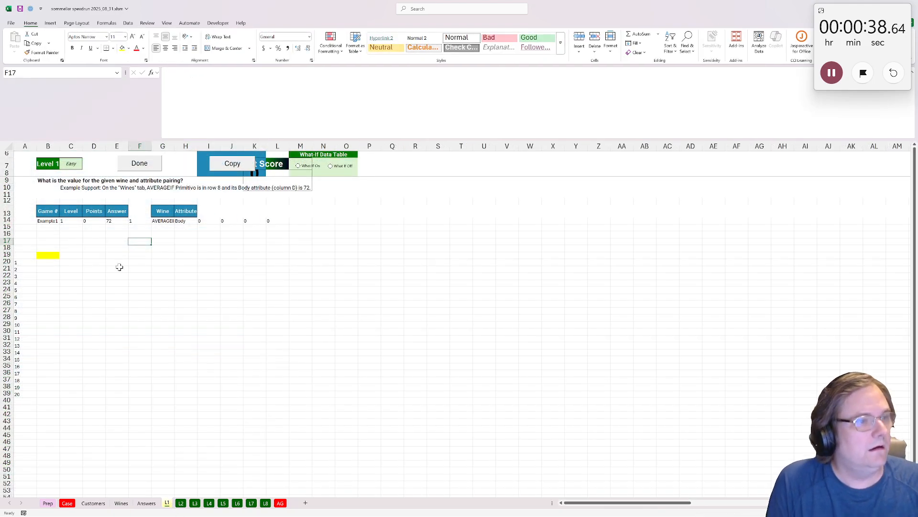
pyautogui.click(57, 256)
pyautogui.write('=label_lookup(')
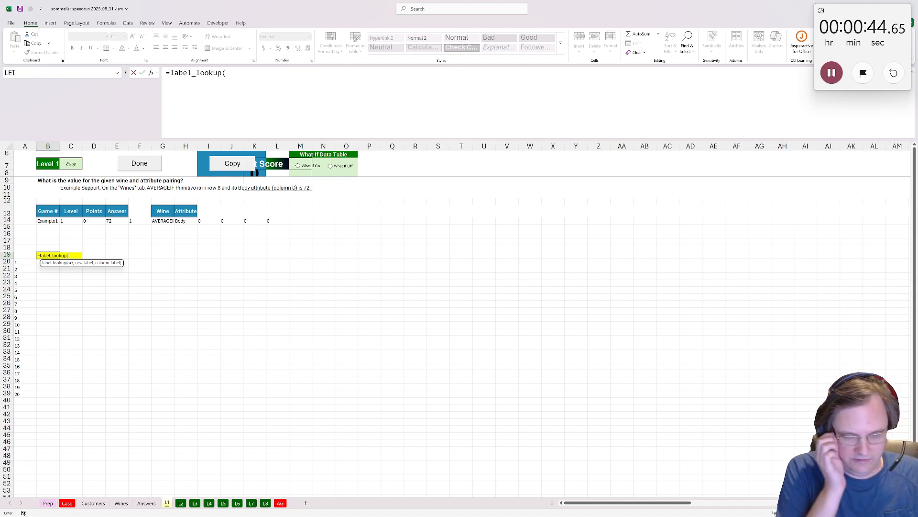
pyautogui.write('win')
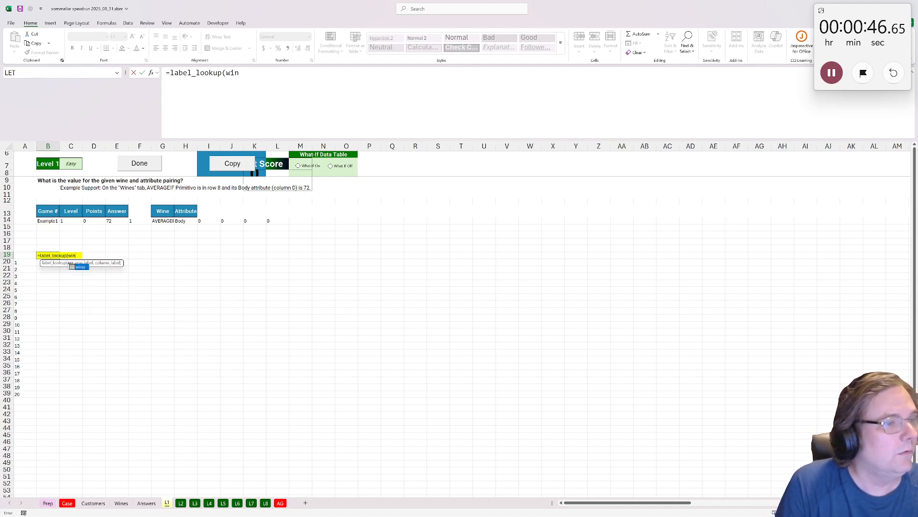
pyautogui.press('Tab')
pyautogui.write('[')
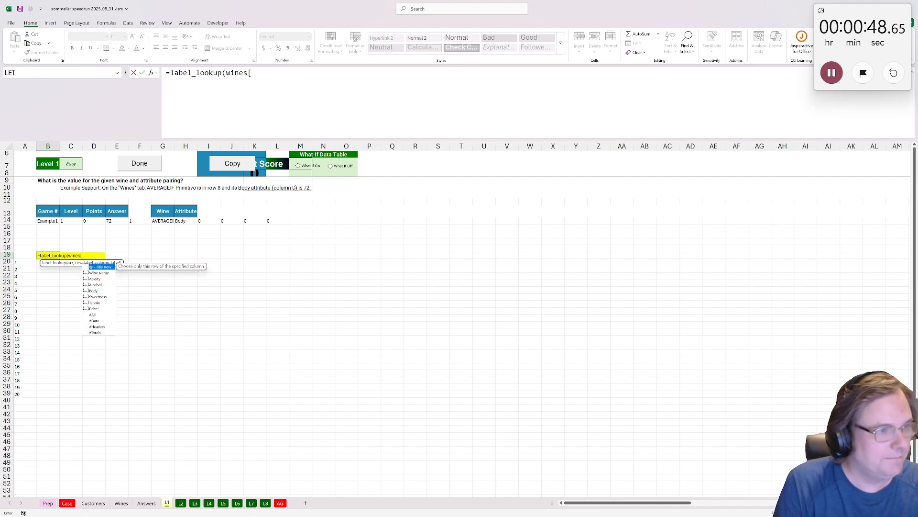
pyautogui.press('Down')
pyautogui.press('Down')
pyautogui.press('Down')
pyautogui.press('Down')
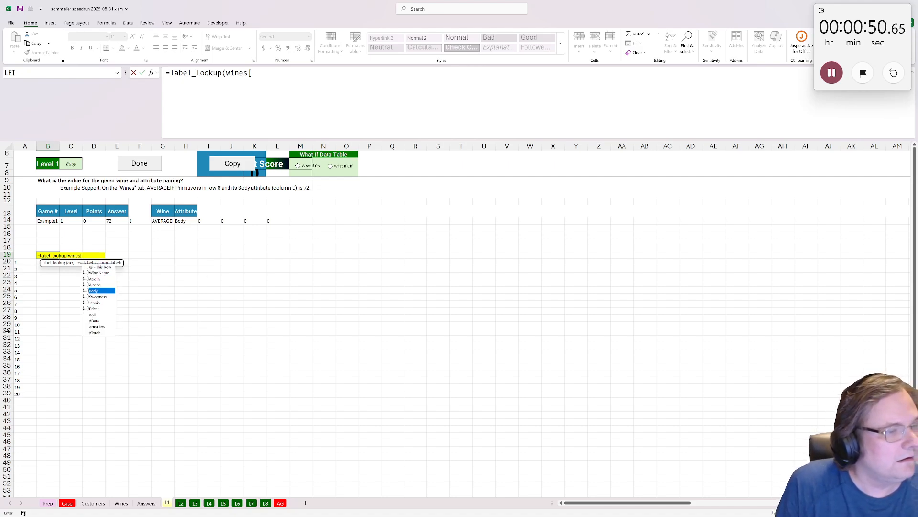
pyautogui.doubleClick(102, 315)
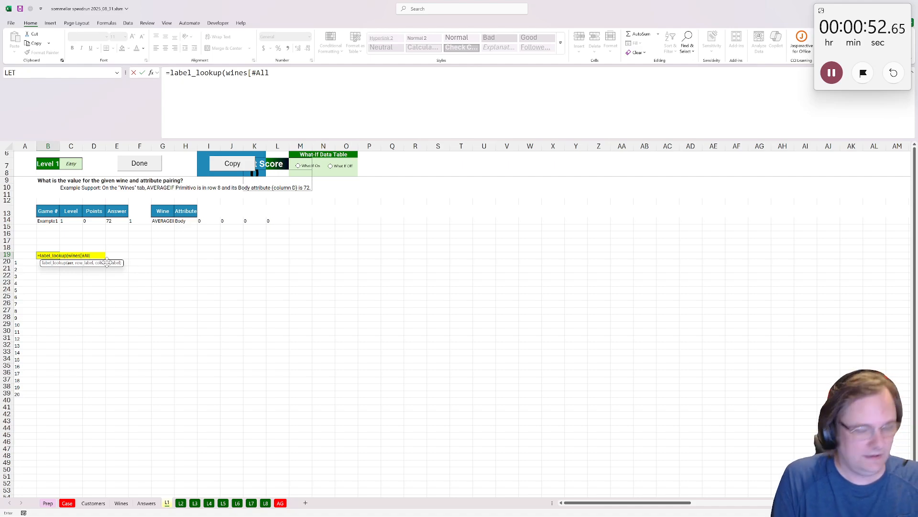
pyautogui.write('],')
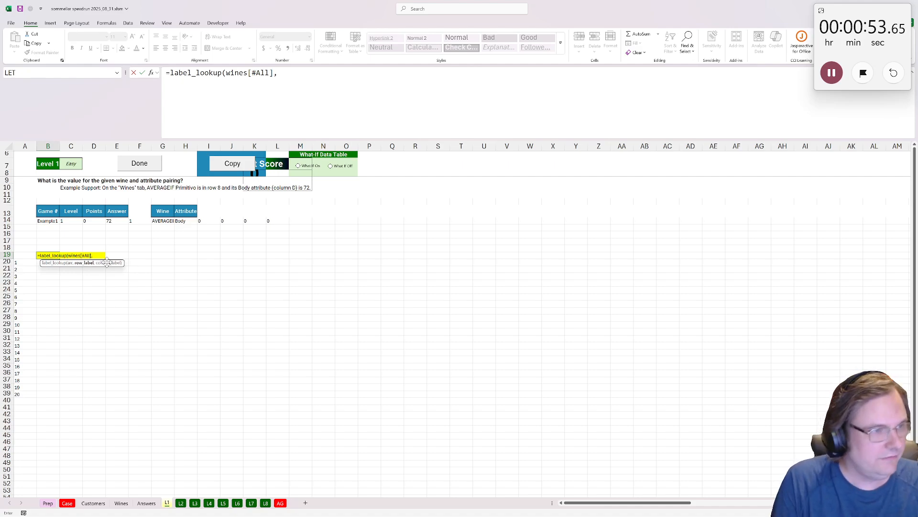
# Step: Complete the B19 lookup with G14 as row label and H14 as column label, and mark Level 1 as done
pyautogui.click(158, 221)
pyautogui.write(',')
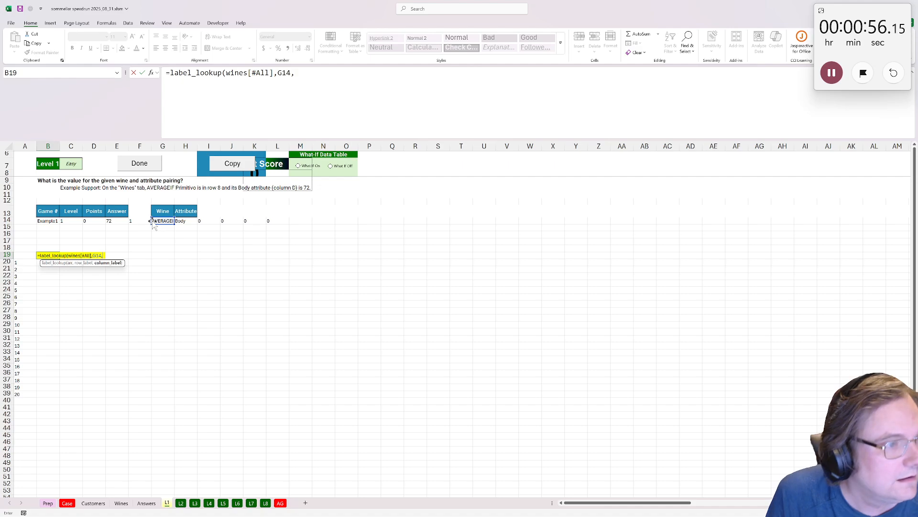
pyautogui.click(193, 221)
pyautogui.hotkey('ctrl', 'Return')
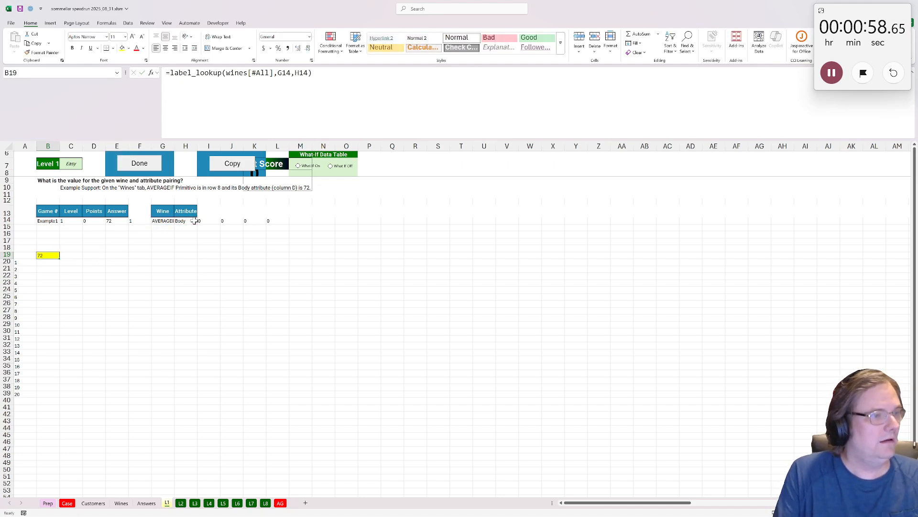
pyautogui.click(139, 168)
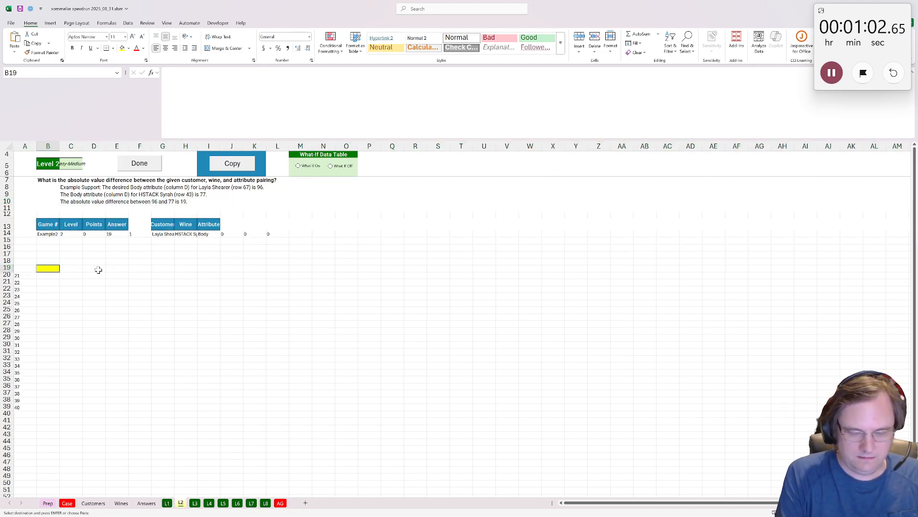
# Step: Copy the label_lookup formula text from B19 on sheet L1 into cell D19 on sheet L2
pyautogui.click(167, 503)
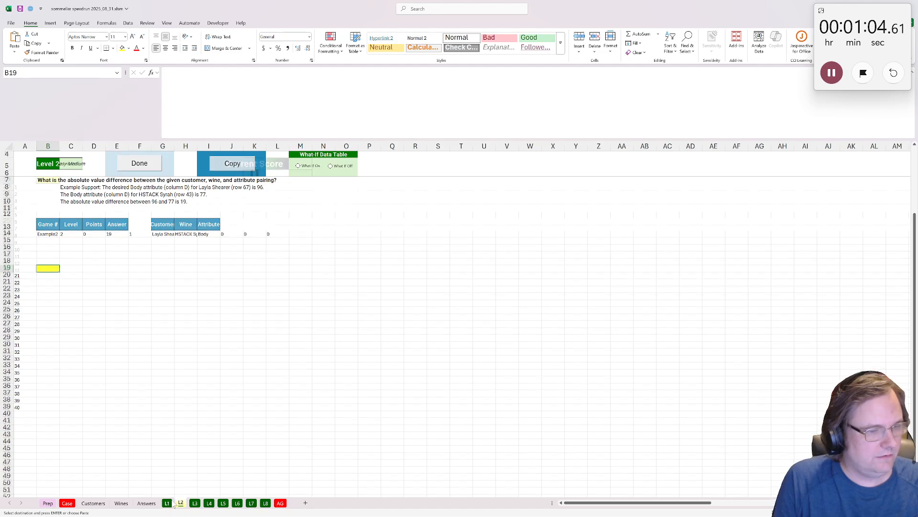
pyautogui.moveTo(326, 79); pyautogui.dragTo(108, 173)
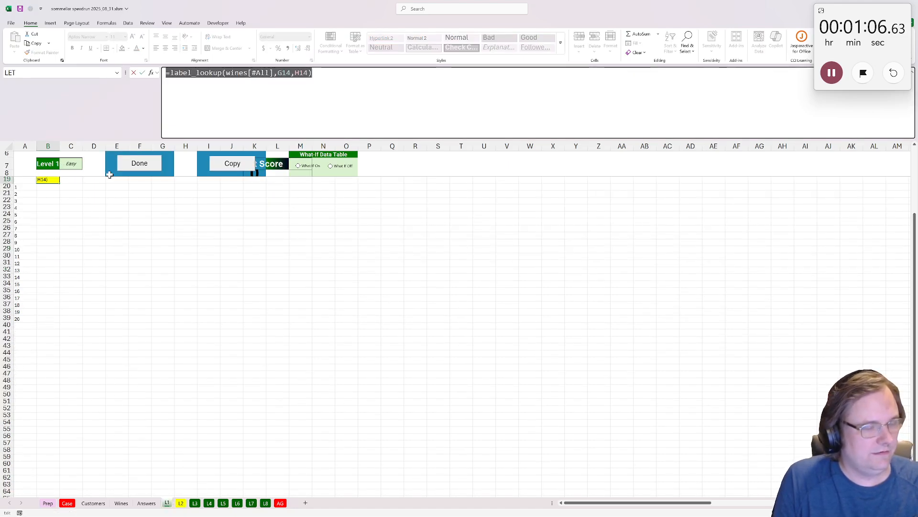
pyautogui.hotkey('ctrl', 'c')
pyautogui.press('Escape')
pyautogui.click(184, 504)
pyautogui.click(95, 268)
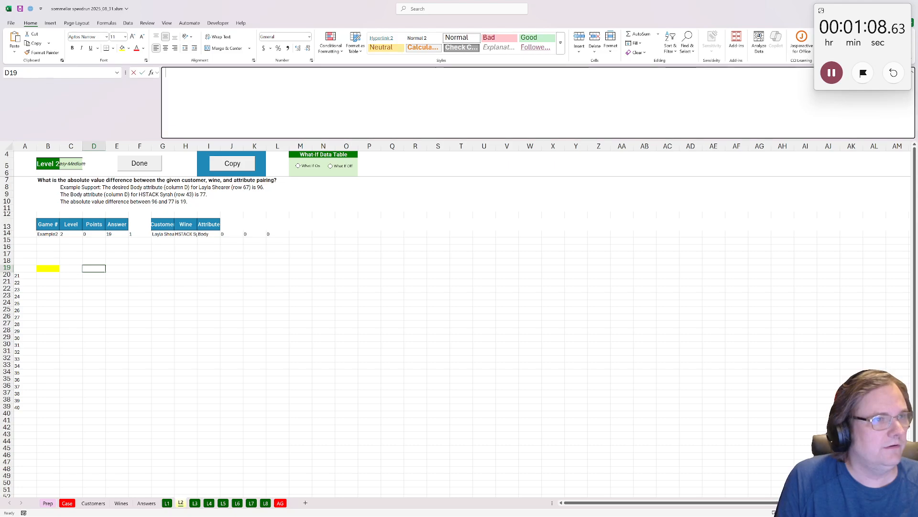
pyautogui.hotkey('ctrl', 'v')
pyautogui.press('Return')
# Step: Change the column label in D19's lookup to I14 and paste the original lookup formula into D20
pyautogui.doubleClick(91, 268)
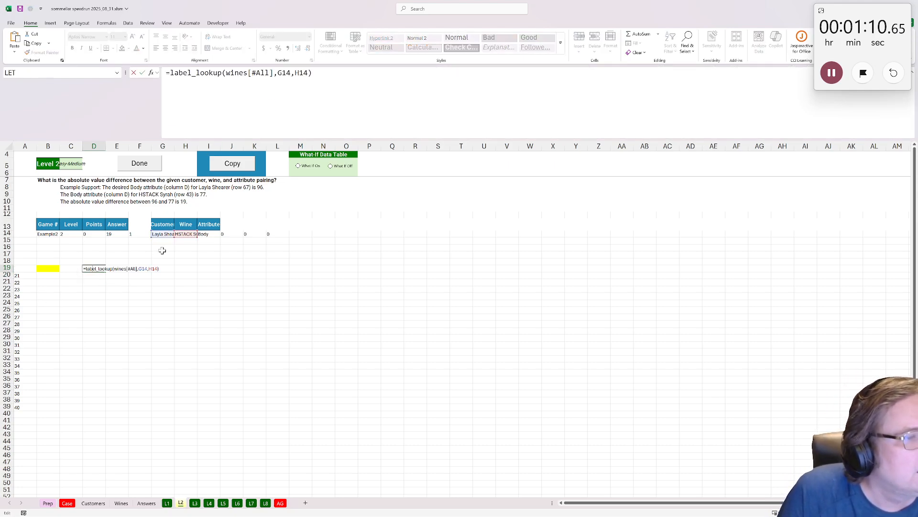
pyautogui.click(213, 233)
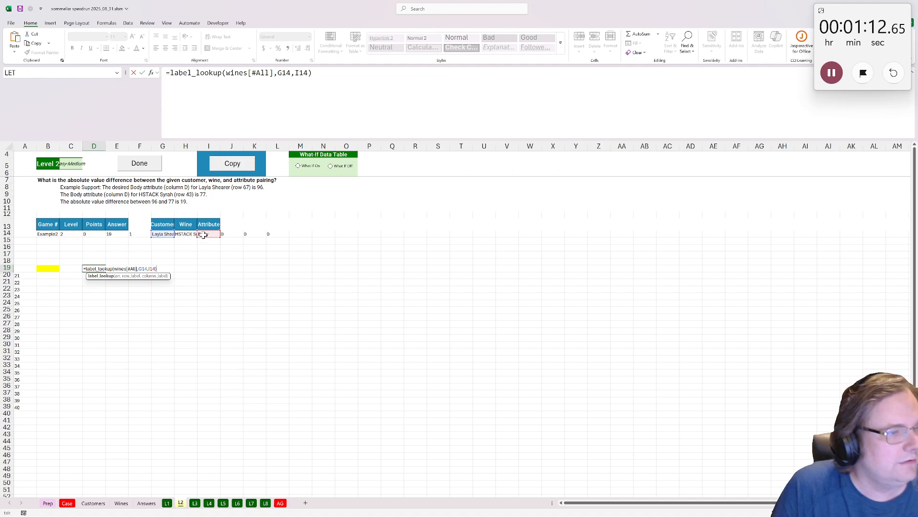
pyautogui.press('Return')
pyautogui.hotkey('ctrl', 'v')
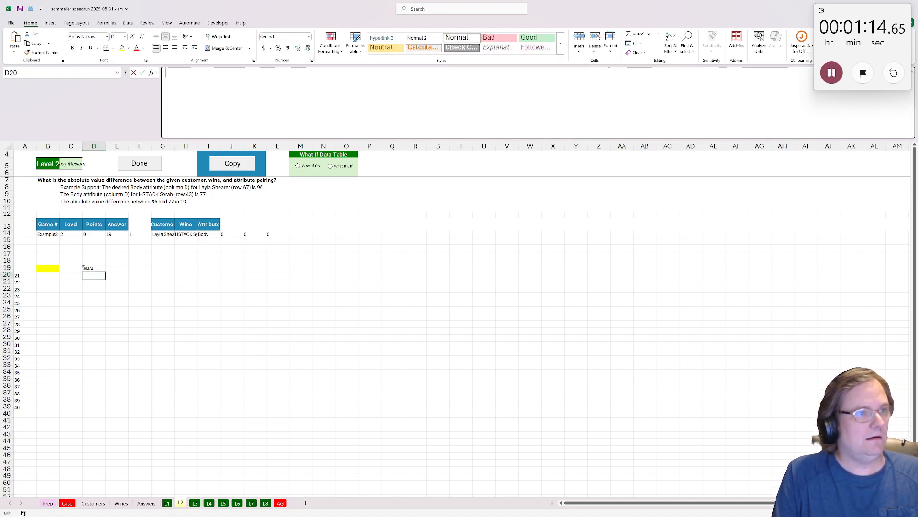
pyautogui.press('Return')
# Step: Point the row label of D19's wine lookup to the wine name in H14
pyautogui.doubleClick(95, 268)
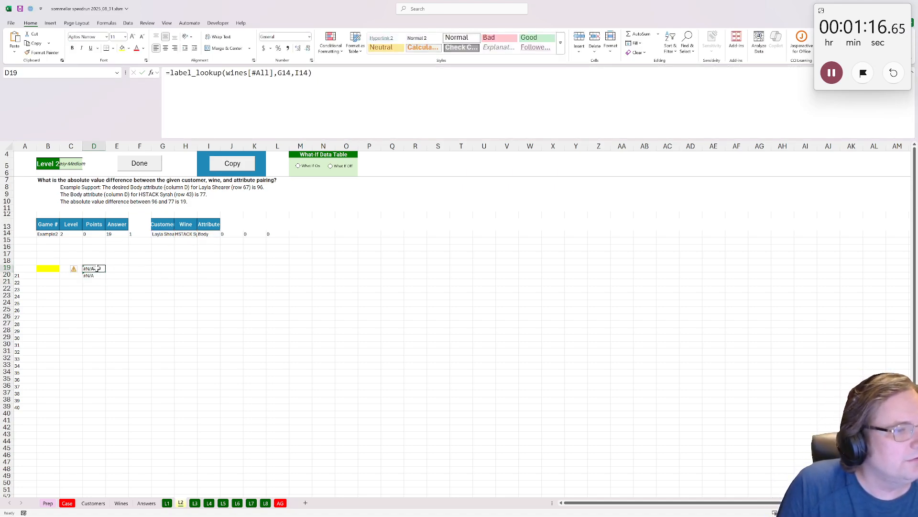
pyautogui.click(184, 235)
pyautogui.press('Return')
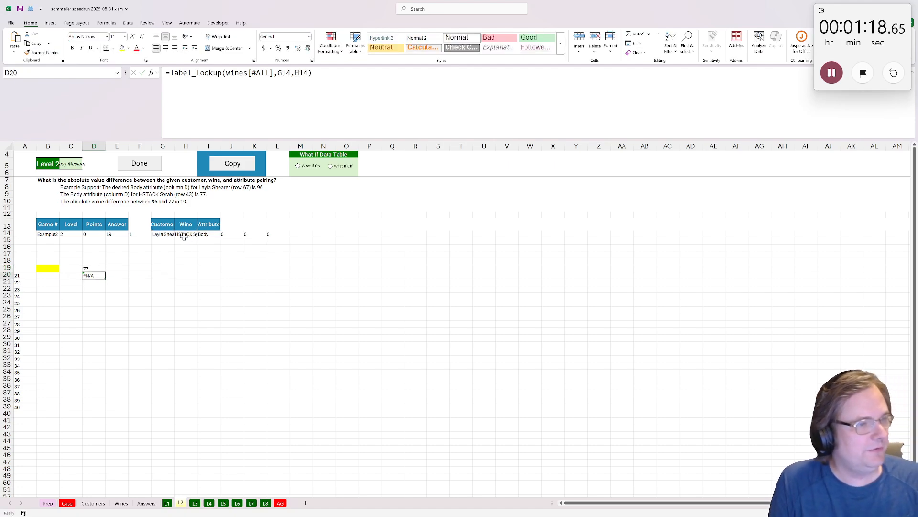
# Step: Change the D20 formula to =label_lookup(customers[#All],G14,I14)
pyautogui.doubleClick(239, 73)
pyautogui.click(238, 73)
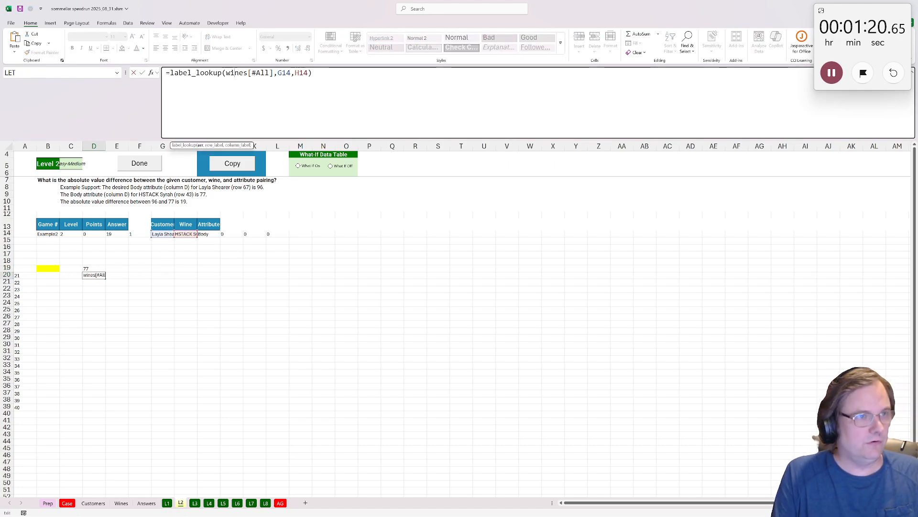
pyautogui.doubleClick(237, 73)
pyautogui.write('customers')
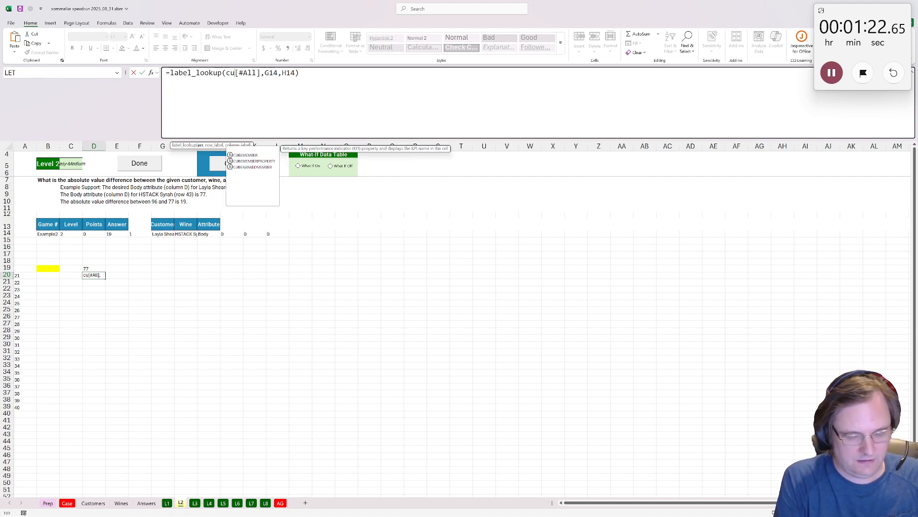
pyautogui.click(299, 73)
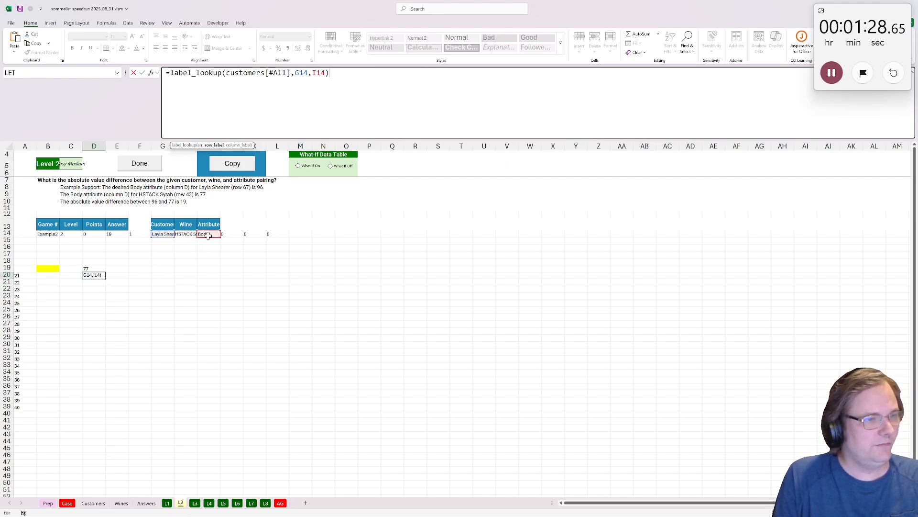
pyautogui.press('Return')
# Step: Enter =ABS(D19-D20) in the answer cell B19 and mark level 2 as done
pyautogui.click(46, 269)
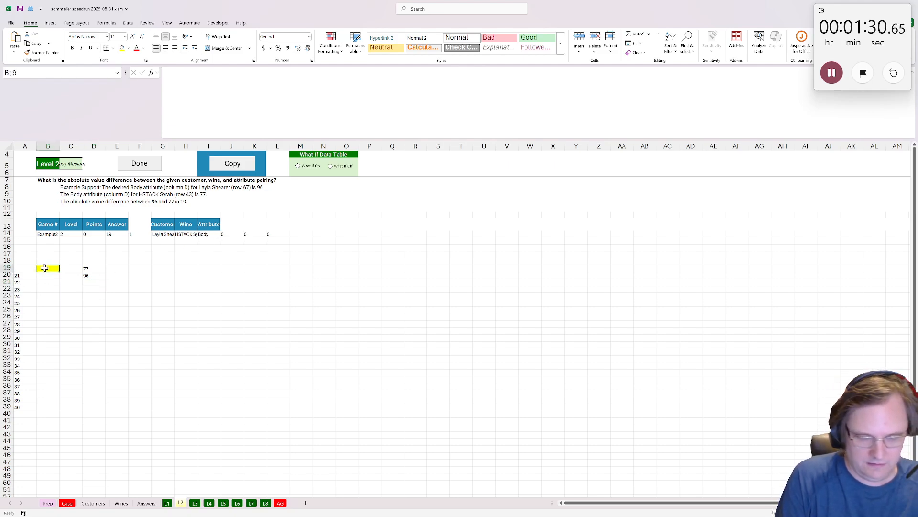
pyautogui.write('=abs(')
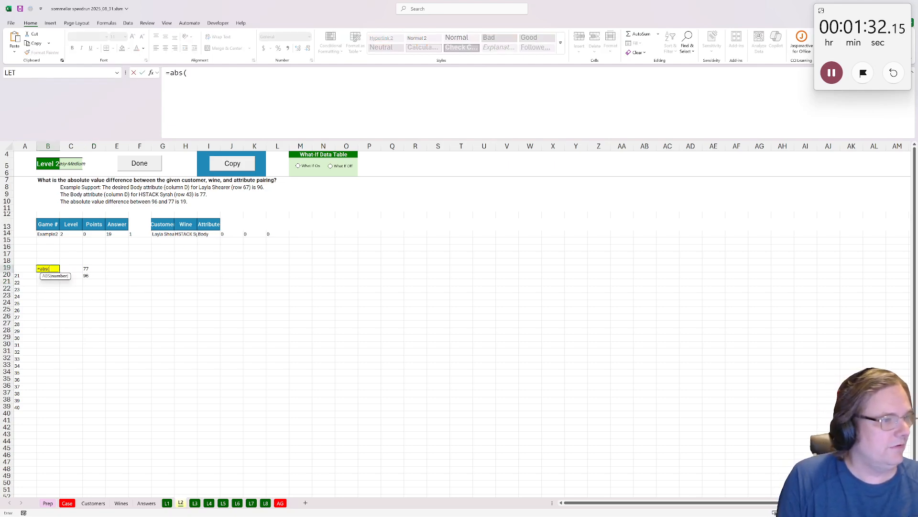
pyautogui.click(90, 269)
pyautogui.write('-')
pyautogui.click(87, 275)
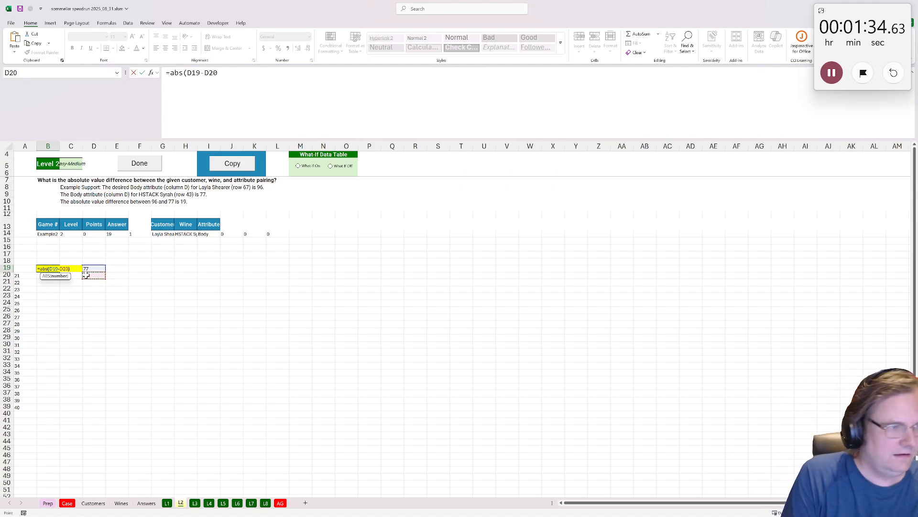
pyautogui.hotkey('ctrl', 'Return')
pyautogui.click(139, 165)
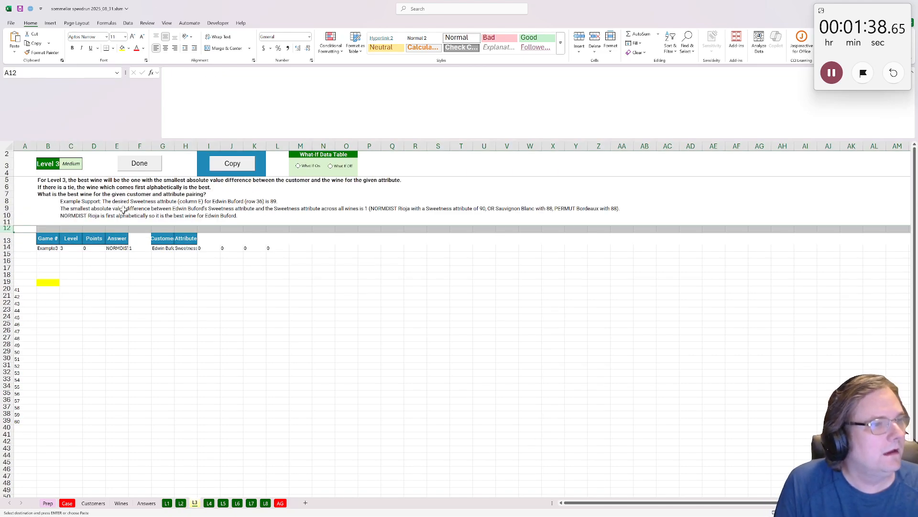
pyautogui.click(233, 168)
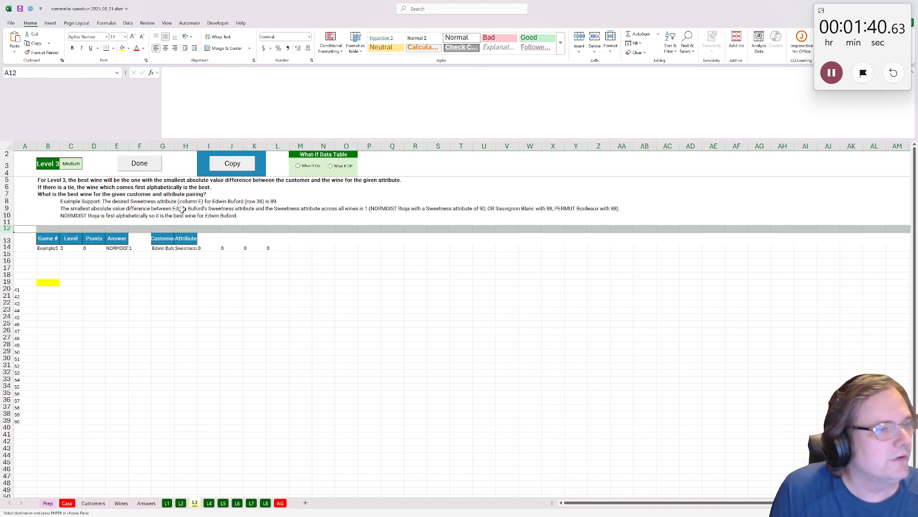
# Step: List all wine names from E19 down on sheet L3 with =wines[Wine Name]
pyautogui.click(126, 283)
pyautogui.write('=')
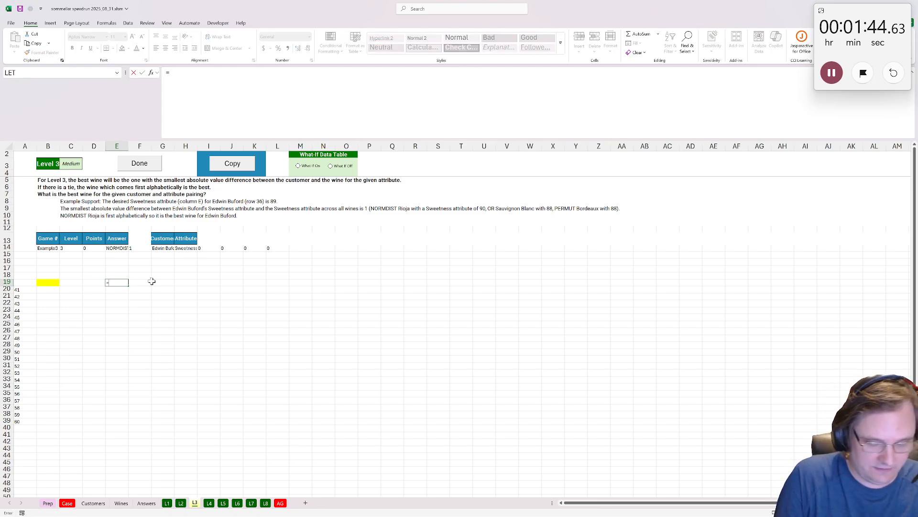
pyautogui.write('wines')
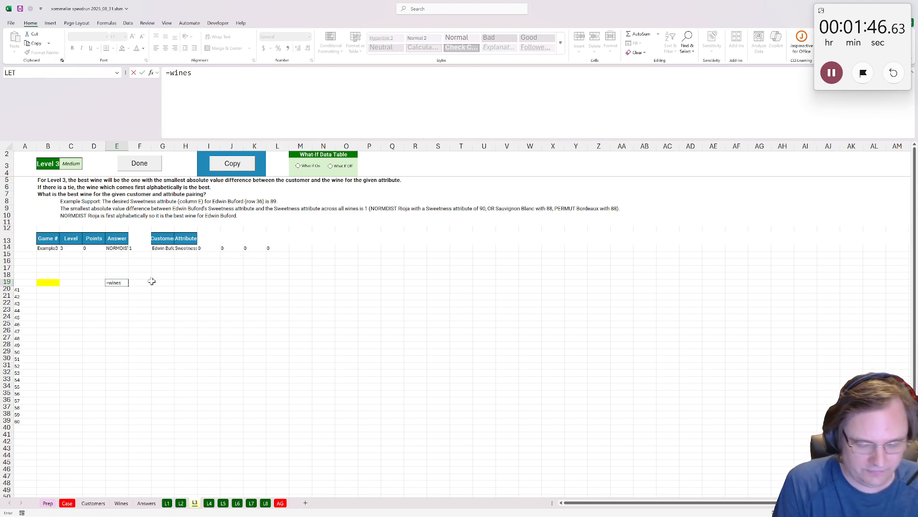
pyautogui.write('[')
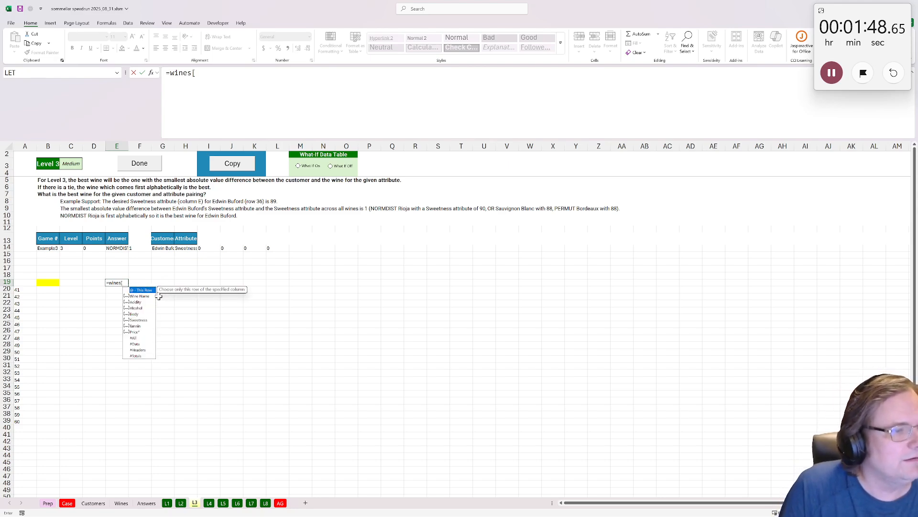
pyautogui.doubleClick(141, 295)
pyautogui.press('Return')
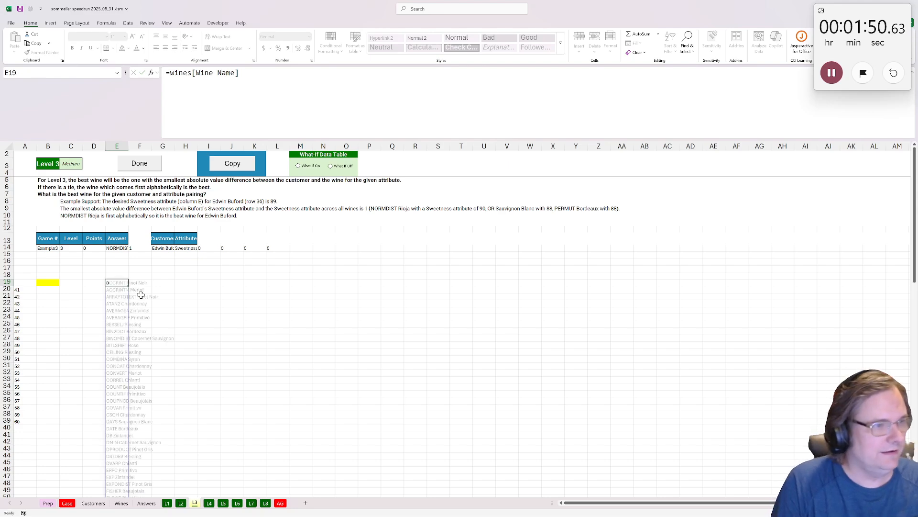
# Step: Start an XLOOKUP in F19 that searches for the attribute in H14 within wines[#Headers]
pyautogui.click(143, 283)
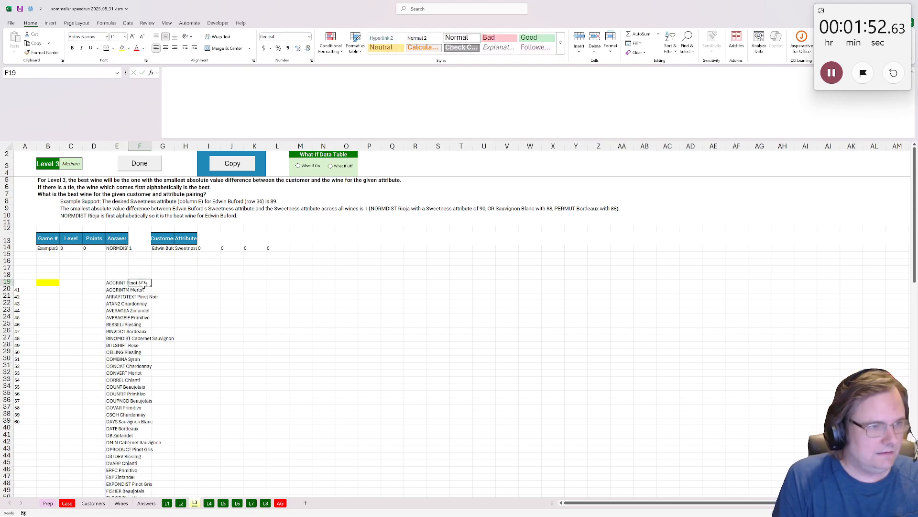
pyautogui.write('=xlookup(')
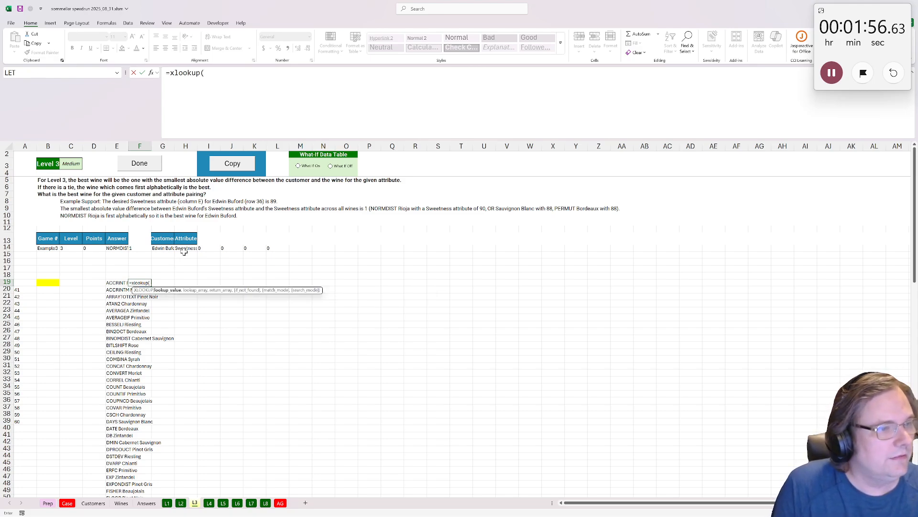
pyautogui.click(184, 249)
pyautogui.write(',')
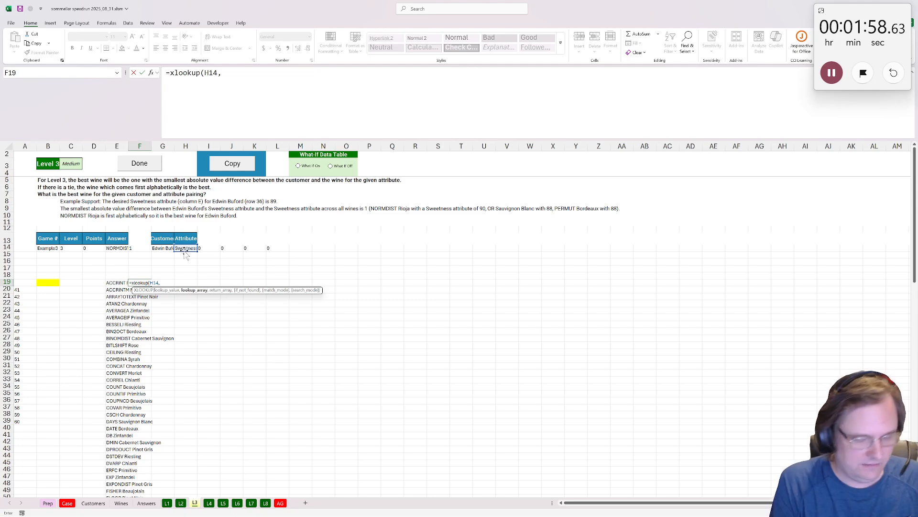
pyautogui.write('win')
pyautogui.doubleClick(175, 294)
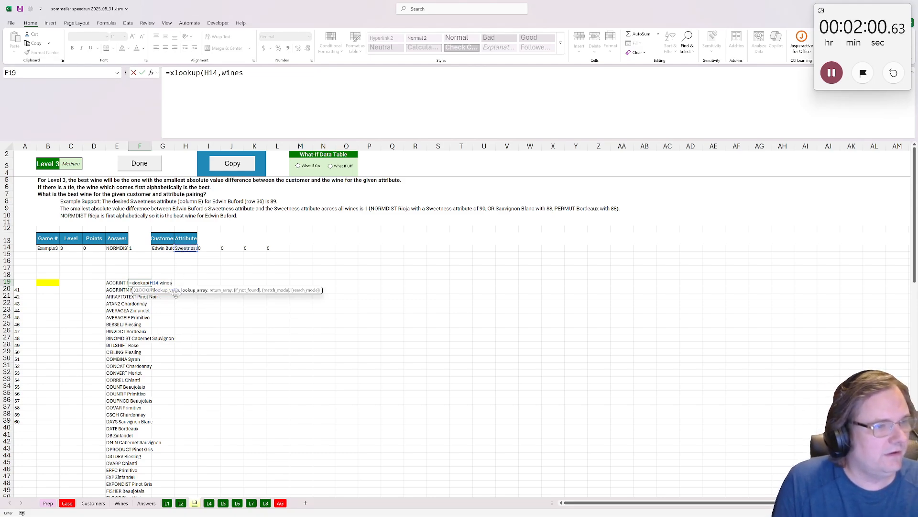
pyautogui.write('[')
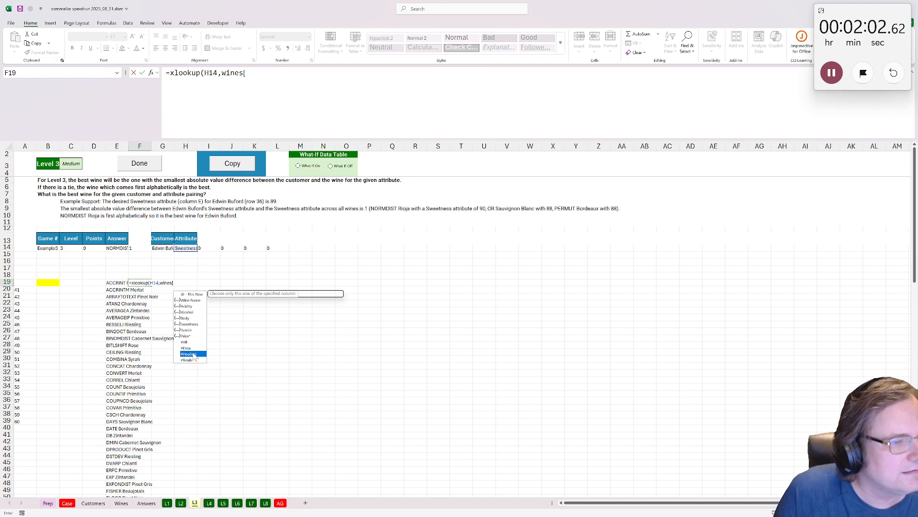
pyautogui.doubleClick(193, 352)
pyautogui.write('],')
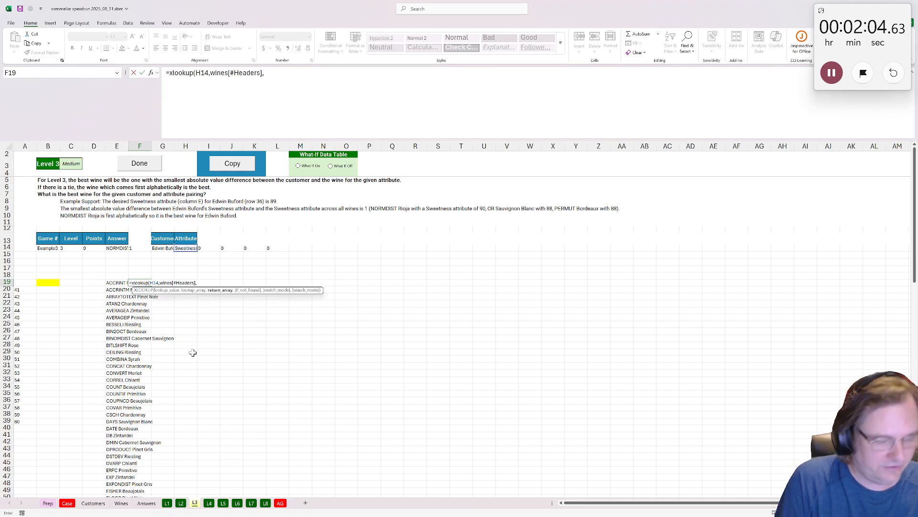
# Step: Complete the F19 XLOOKUP with wines[#Data] as the return array
pyautogui.write('win')
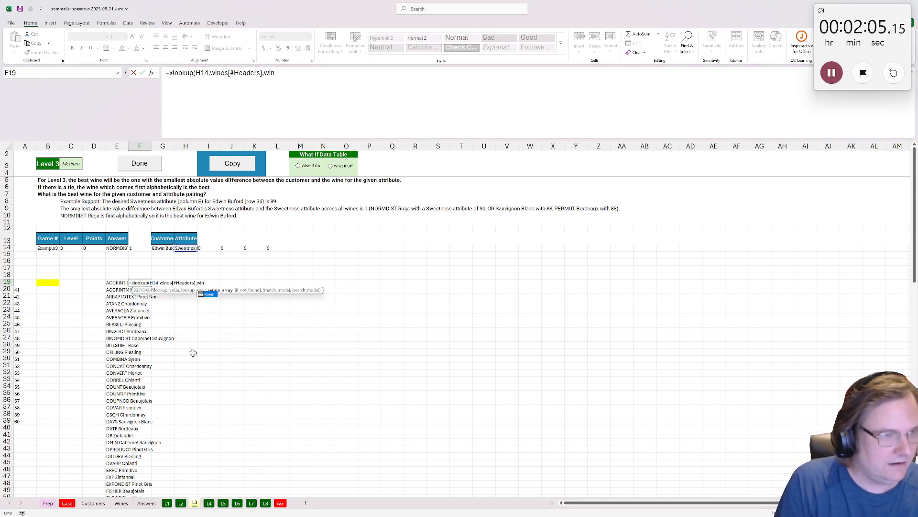
pyautogui.doubleClick(207, 296)
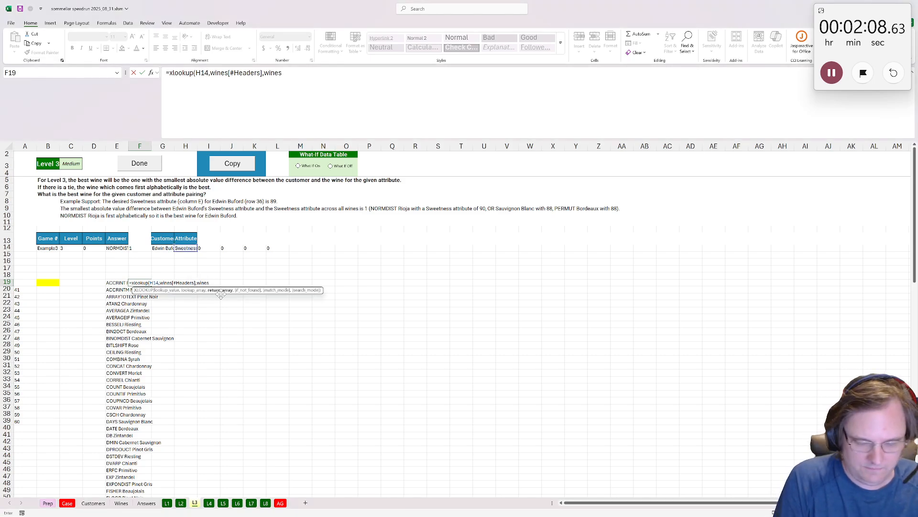
pyautogui.write('[d')
pyautogui.press('BackSpace')
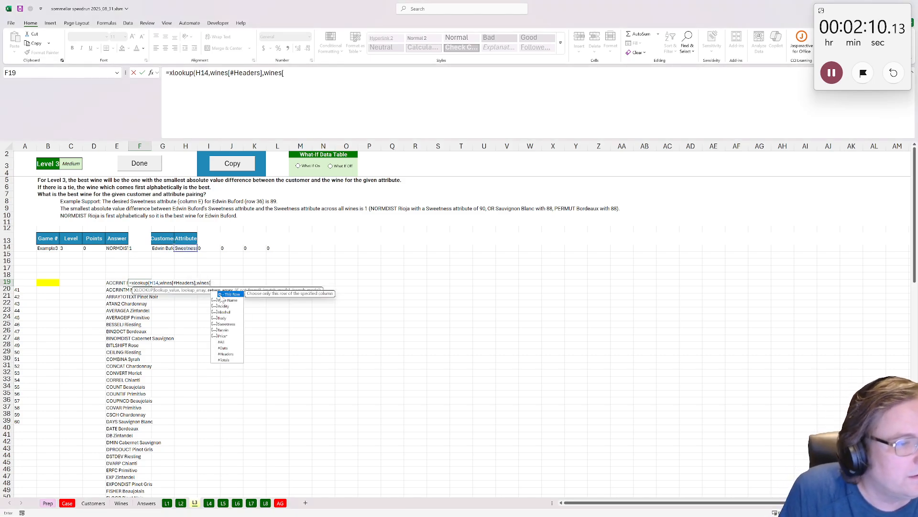
pyautogui.doubleClick(223, 348)
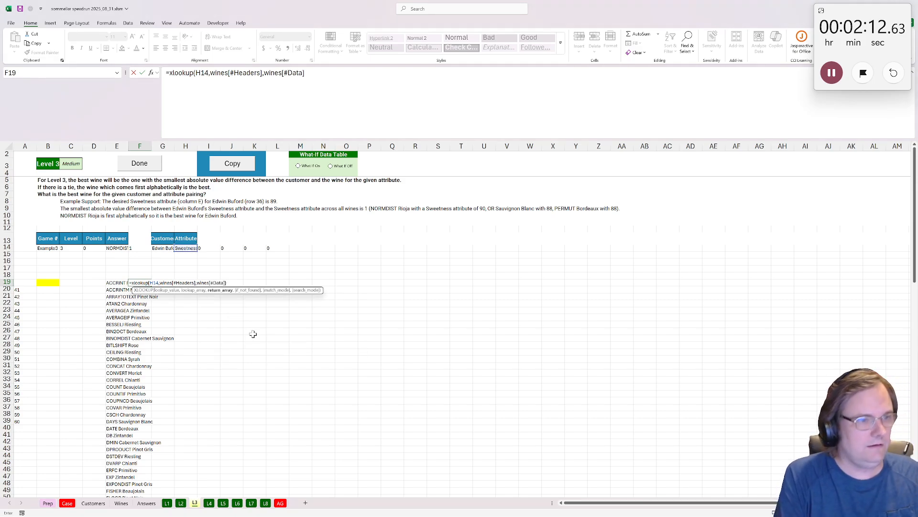
pyautogui.write('])')
pyautogui.hotkey('ctrl', 'Return')
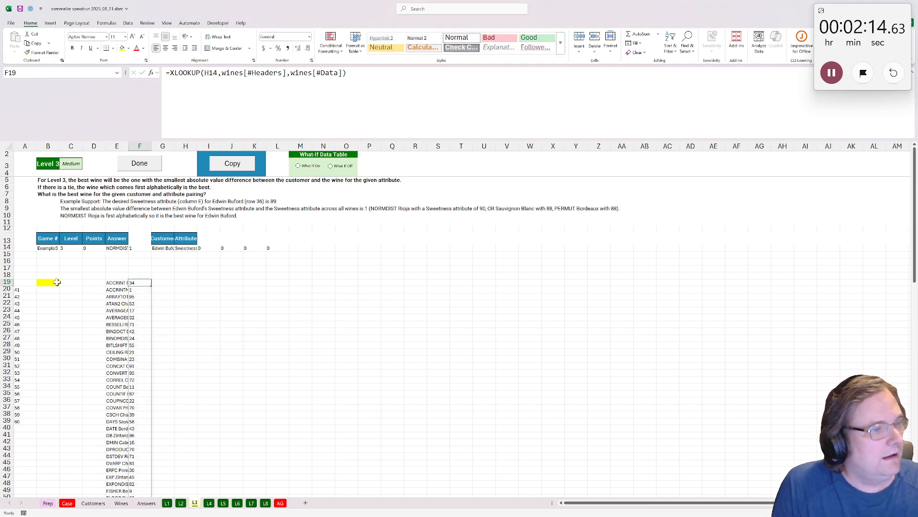
pyautogui.click(28, 289)
pyautogui.click(62, 277)
pyautogui.moveTo(125, 291); pyautogui.dragTo(145, 289)
pyautogui.click(157, 289)
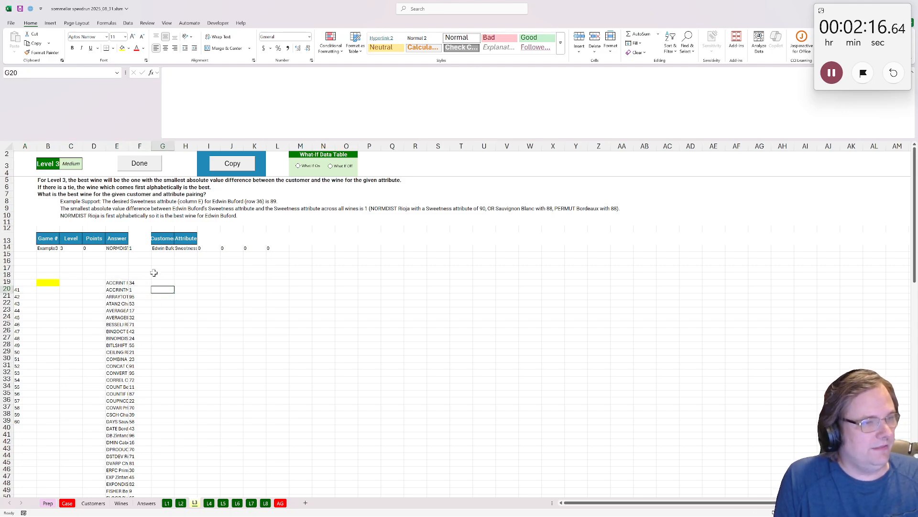
# Step: Copy the customer label_lookup formula from D20 on sheet L2 into E17 on sheet L3, using the attribute cell as its column label
pyautogui.click(111, 268)
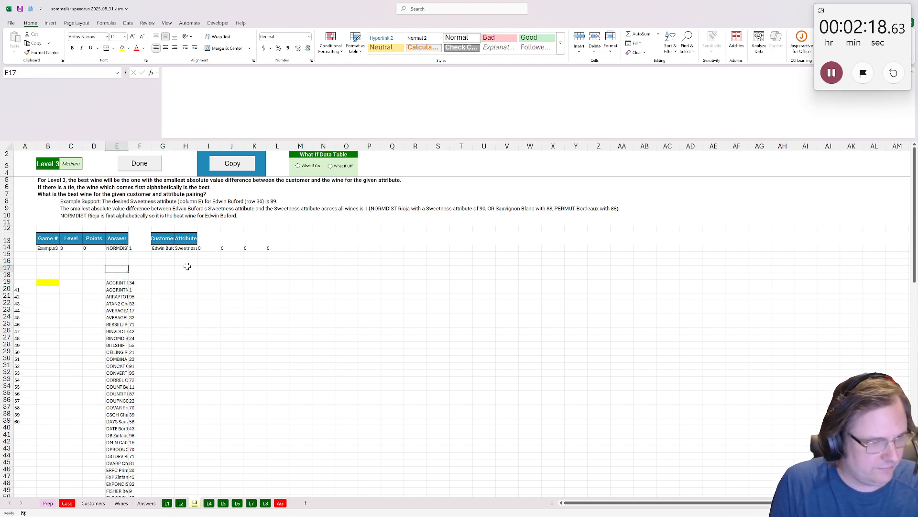
pyautogui.click(181, 502)
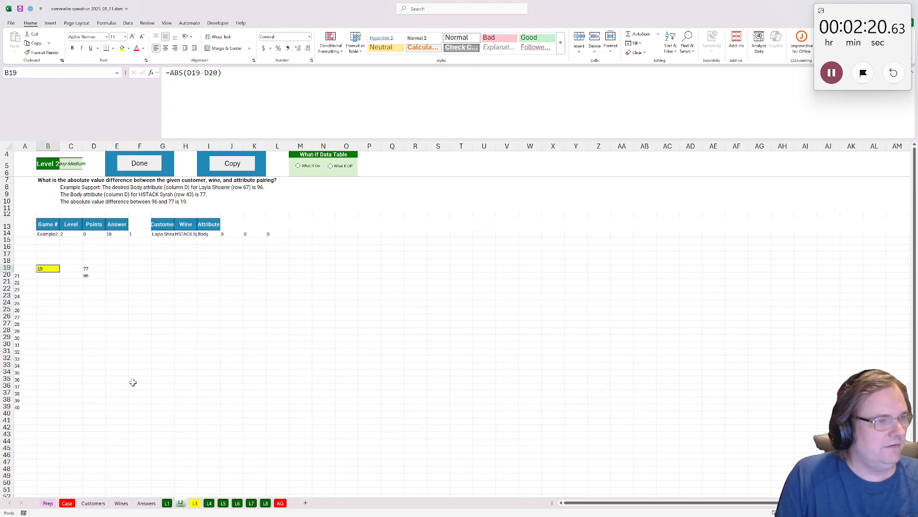
pyautogui.click(102, 273)
pyautogui.press('F2')
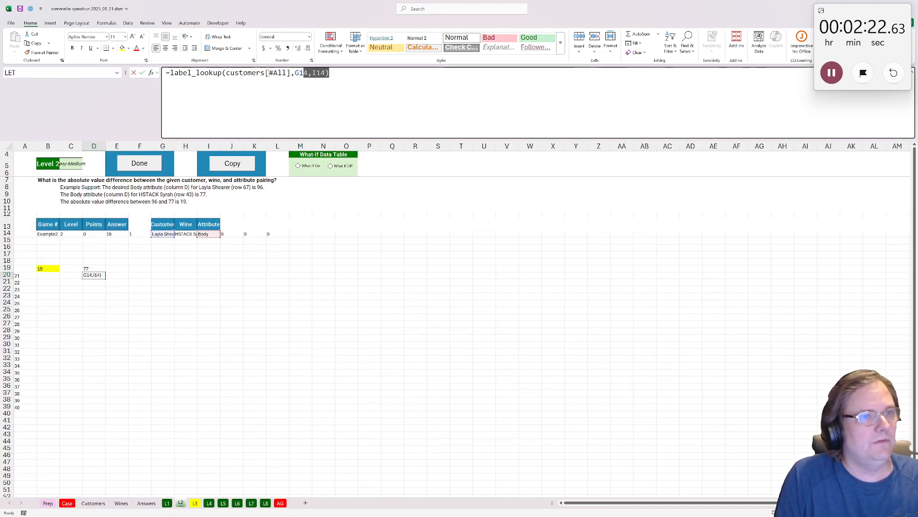
pyautogui.hotkey('shift', 'Home')
pyautogui.hotkey('ctrl', 'c')
pyautogui.press('Escape')
pyautogui.click(194, 502)
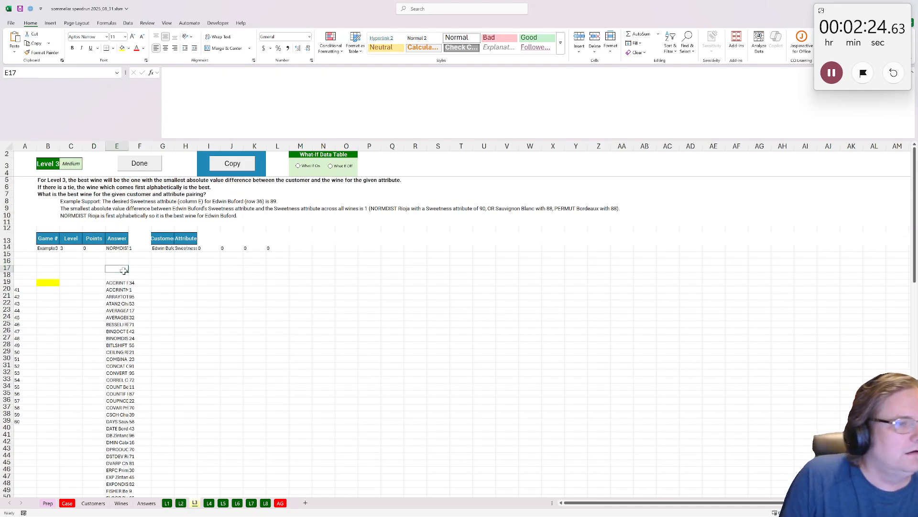
pyautogui.press('F2')
pyautogui.hotkey('ctrl', 'v')
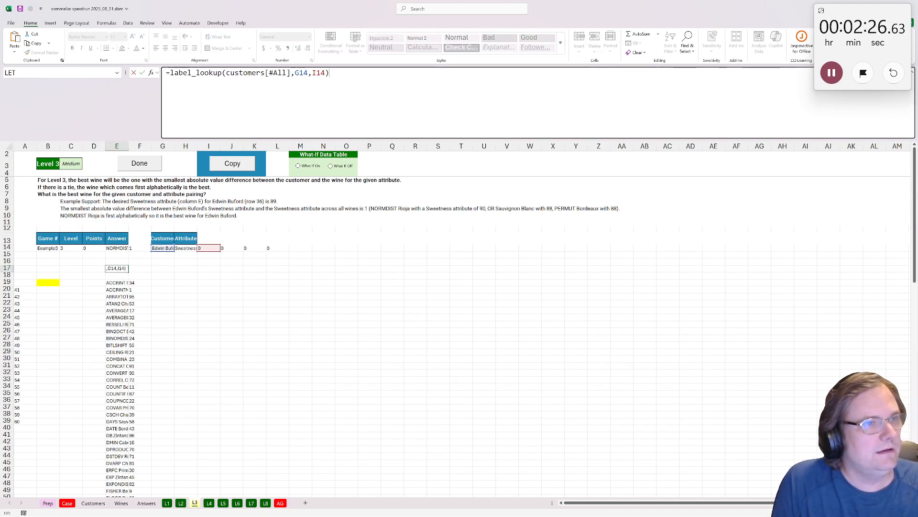
pyautogui.press('Return')
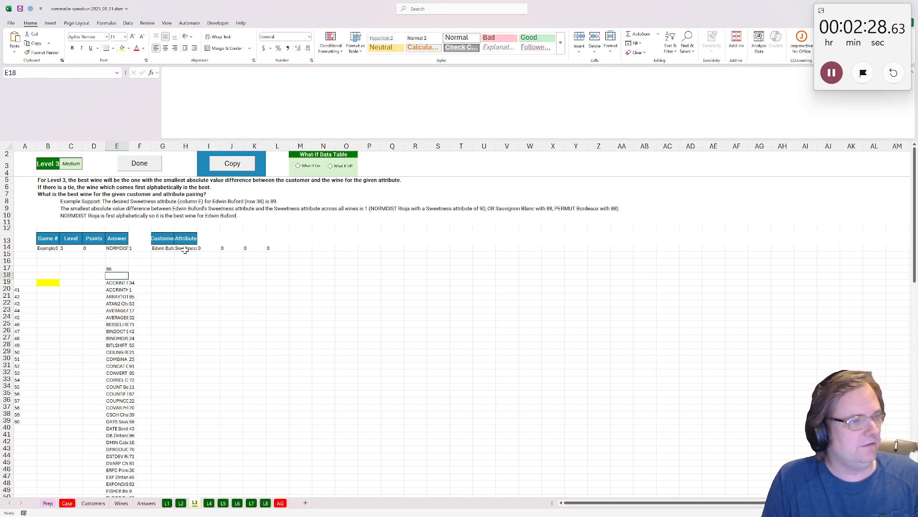
# Step: Enter =F19-$E$17 in G19 and fill it down alongside the wine list
pyautogui.click(175, 283)
pyautogui.write('=')
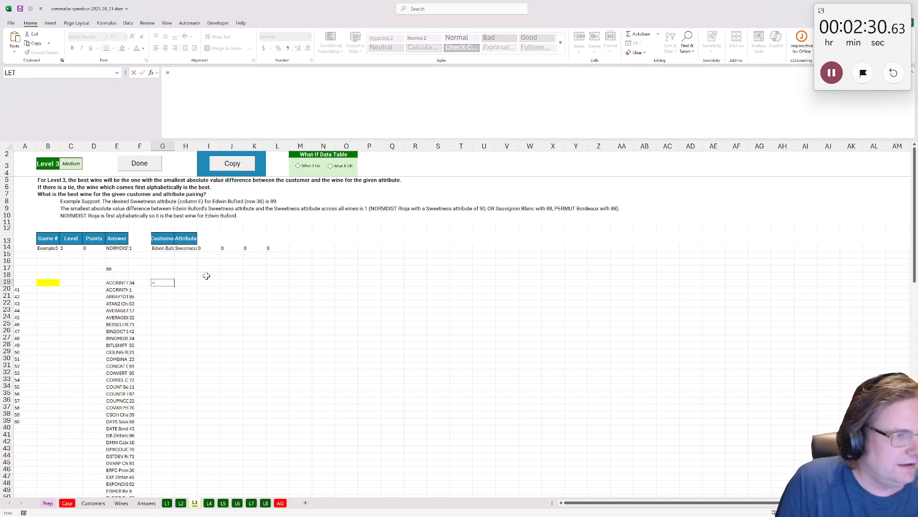
pyautogui.click(139, 283)
pyautogui.write('-')
pyautogui.click(110, 267)
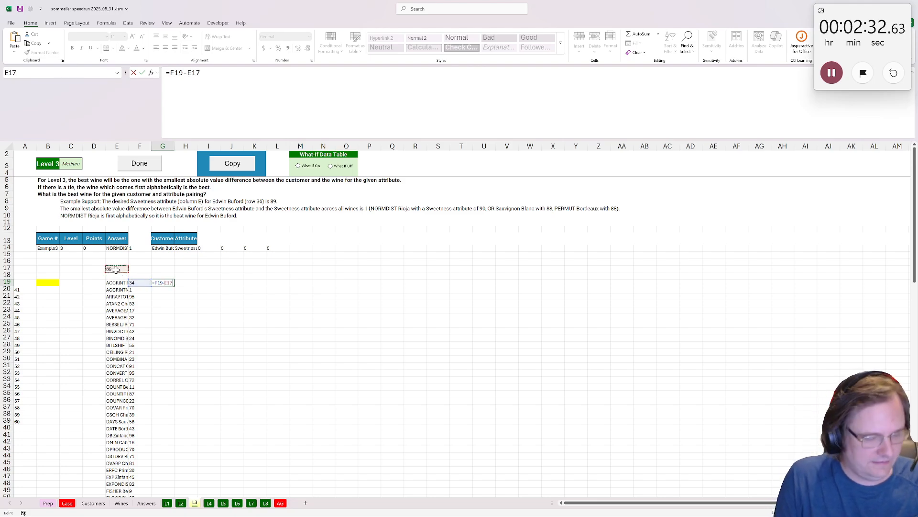
pyautogui.press('F4')
pyautogui.hotkey('ctrl', 'Return')
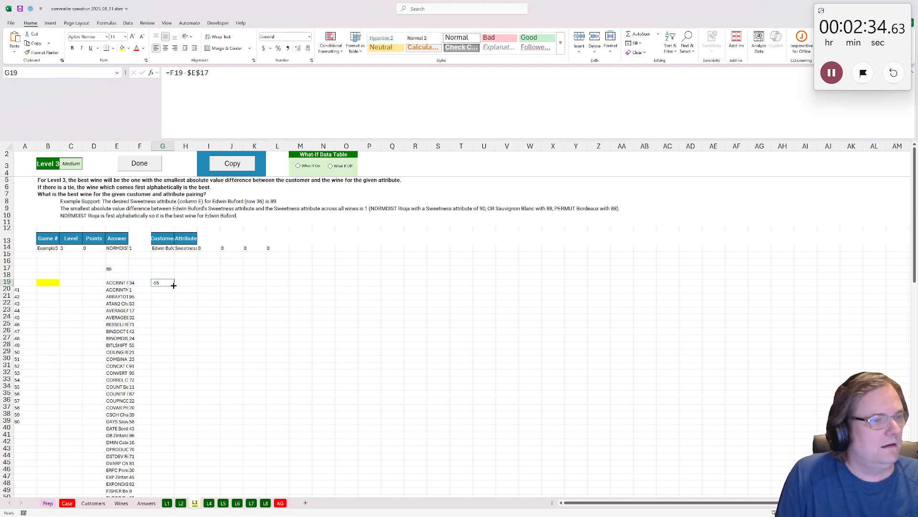
pyautogui.doubleClick(174, 278)
pyautogui.click(48, 283)
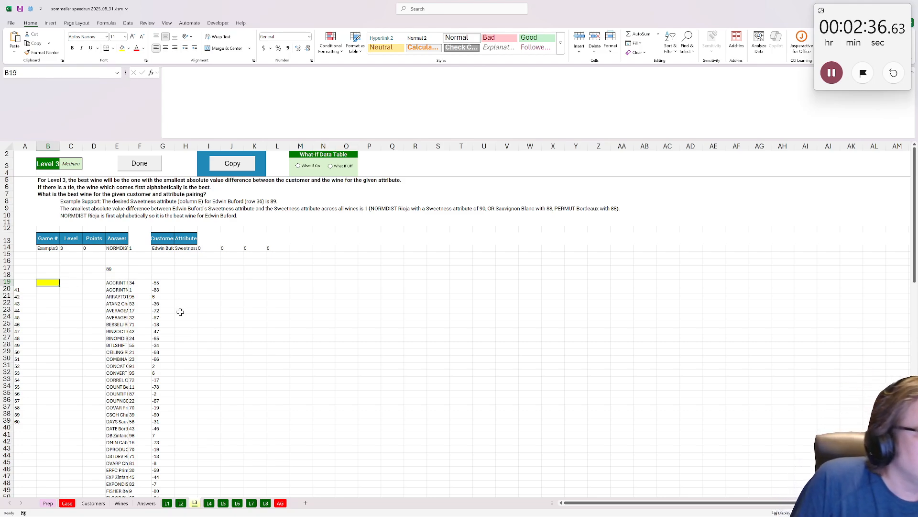
# Step: Change G19 to the absolute difference =ABS(F19-$E$17), refill it down the column, and select the answer cell B19
pyautogui.click(157, 283)
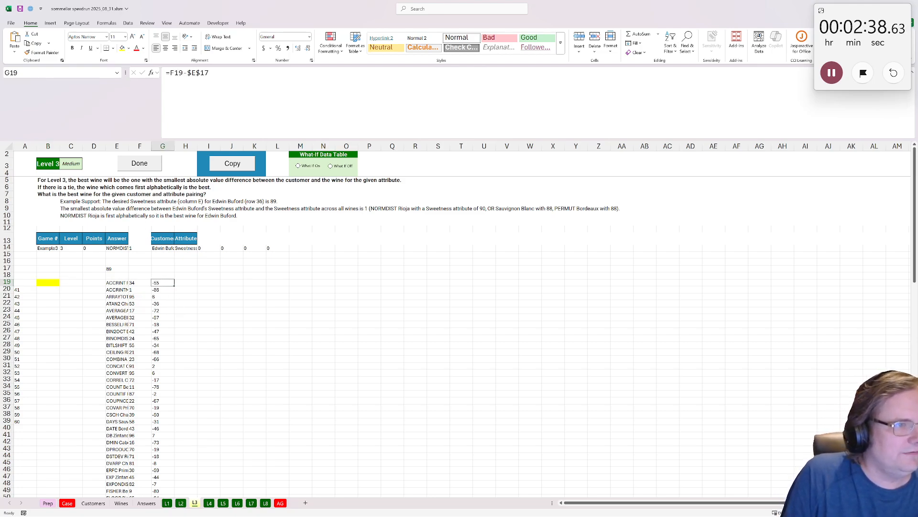
pyautogui.click(169, 73)
pyautogui.write('abs(')
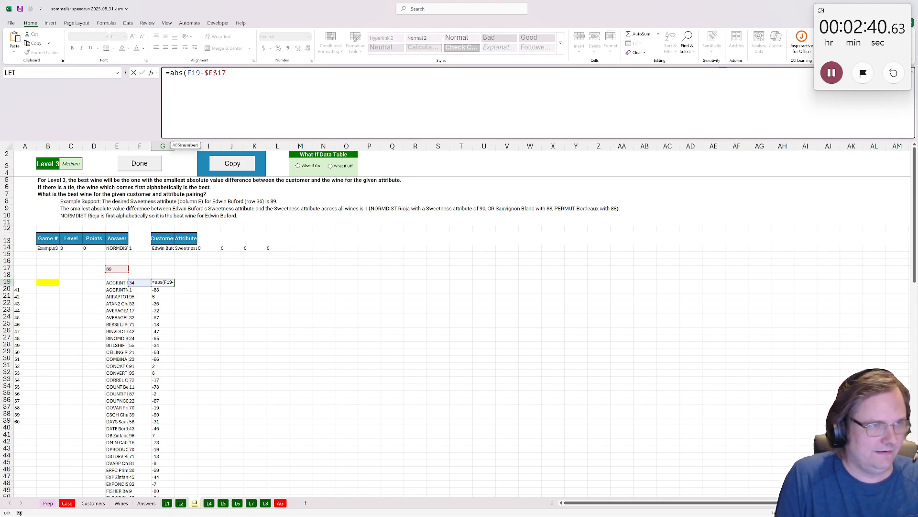
pyautogui.write(')')
pyautogui.hotkey('ctrl', 'Return')
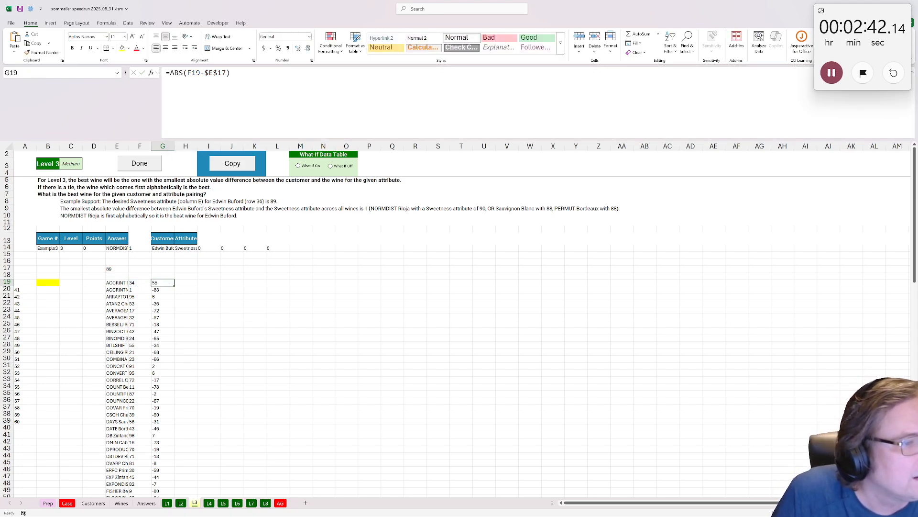
pyautogui.doubleClick(176, 285)
pyautogui.click(46, 281)
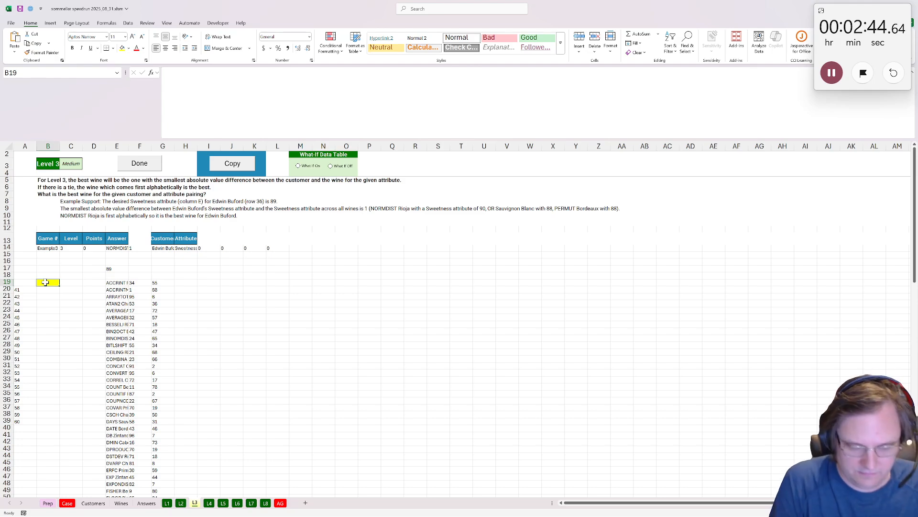
# Step: Enter =smallest(G19:G118,E19#) in B19 on sheet L3 to find the best wine
pyautogui.write('=smallest)(')
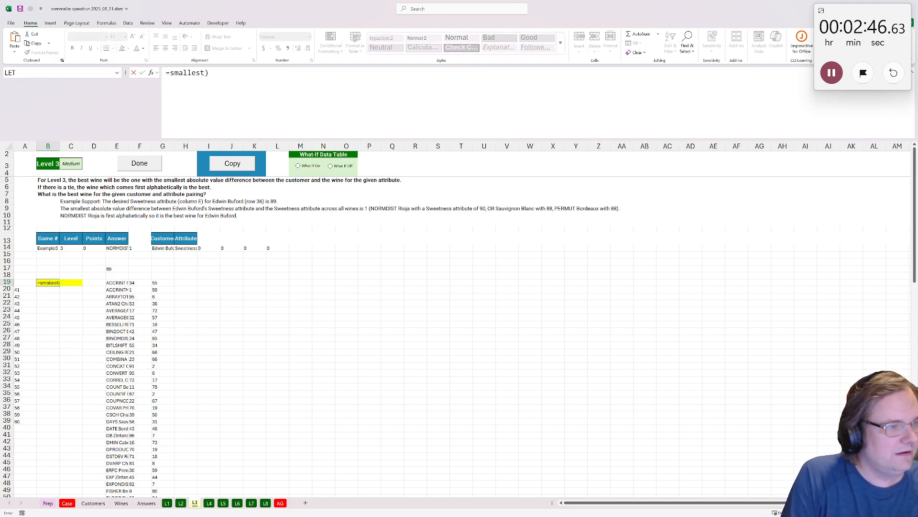
pyautogui.press('BackSpace')
pyautogui.write('(')
pyautogui.click(169, 286)
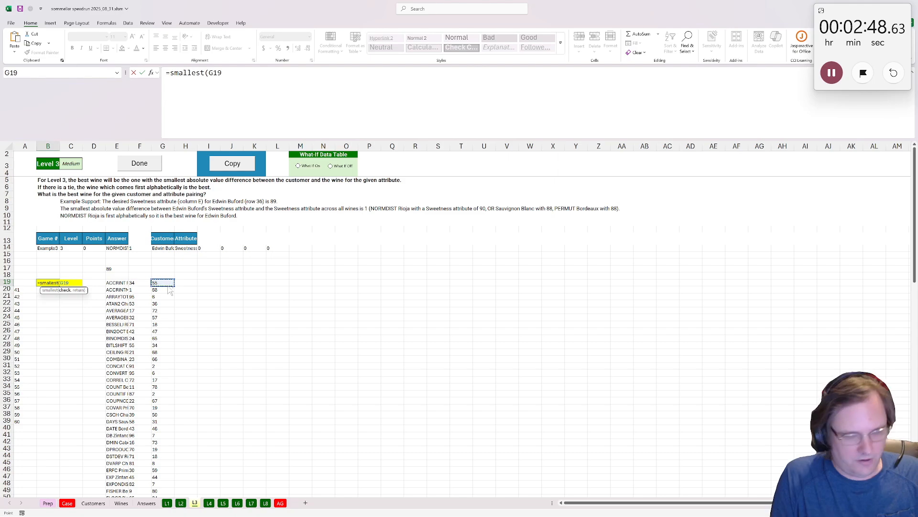
pyautogui.hotkey('ctrl', 'shift', 'Down')
pyautogui.write(',')
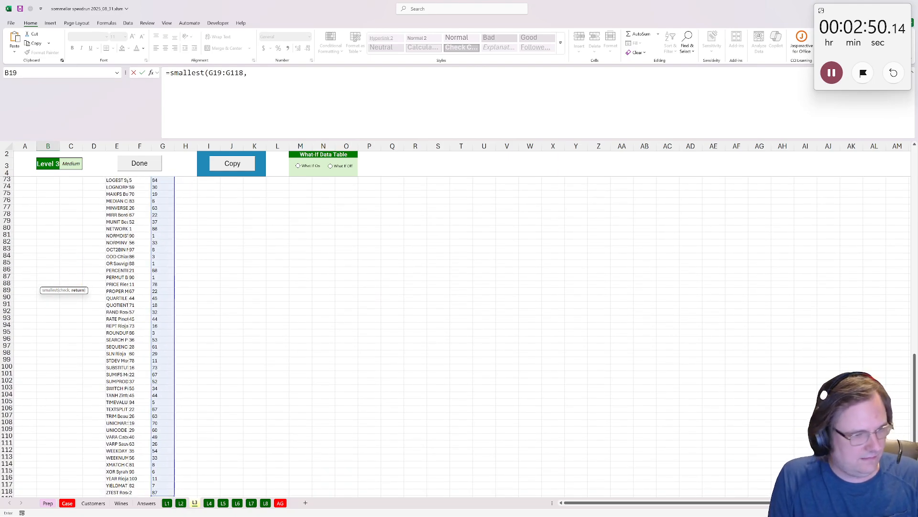
pyautogui.click(119, 493)
pyautogui.hotkey('ctrl', 'shift', 'Up')
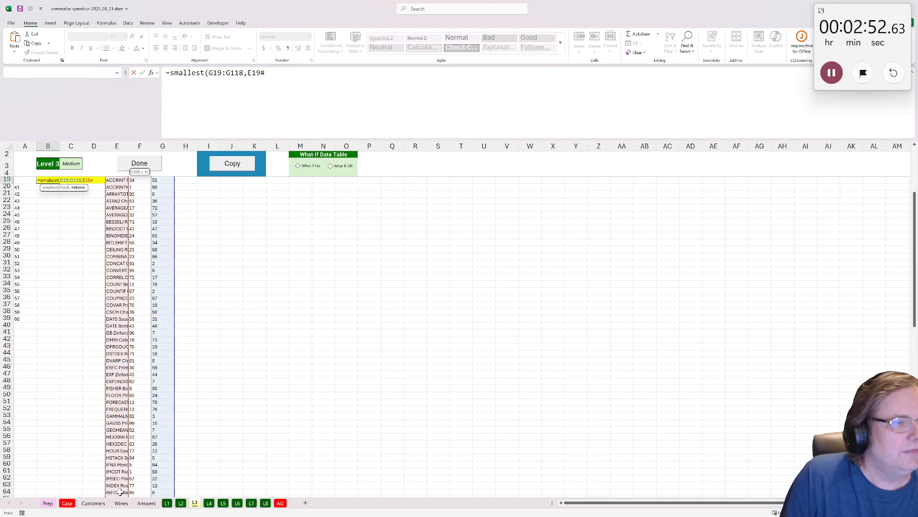
pyautogui.press('Return')
# Step: Mark level 3 as done and copy its worked formulas into sheet L4
pyautogui.click(142, 166)
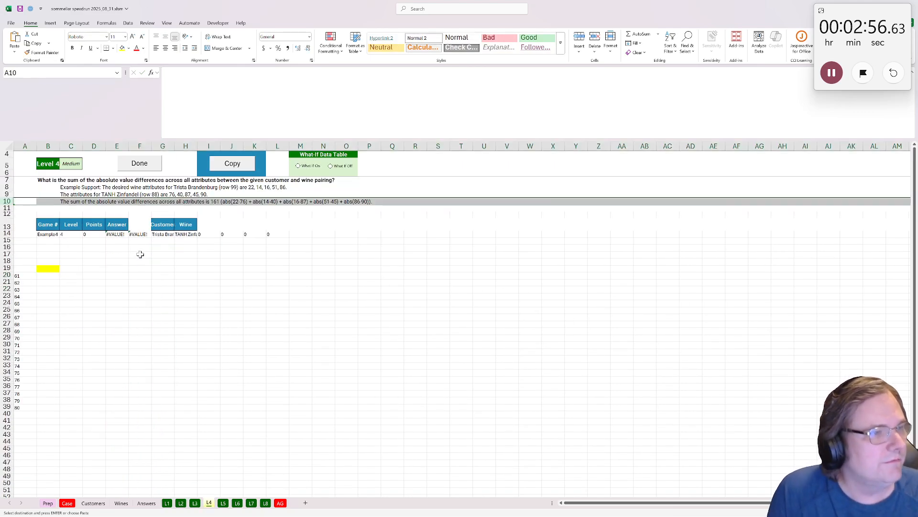
pyautogui.click(235, 165)
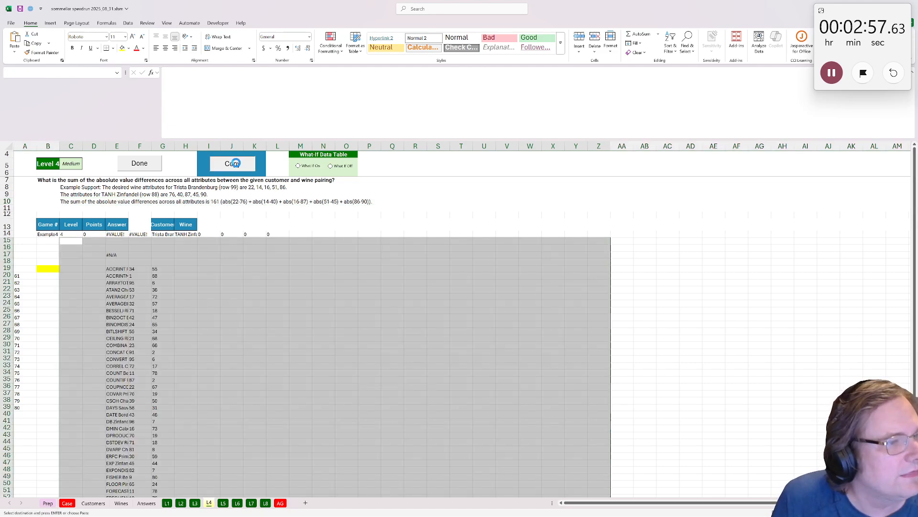
pyautogui.click(157, 259)
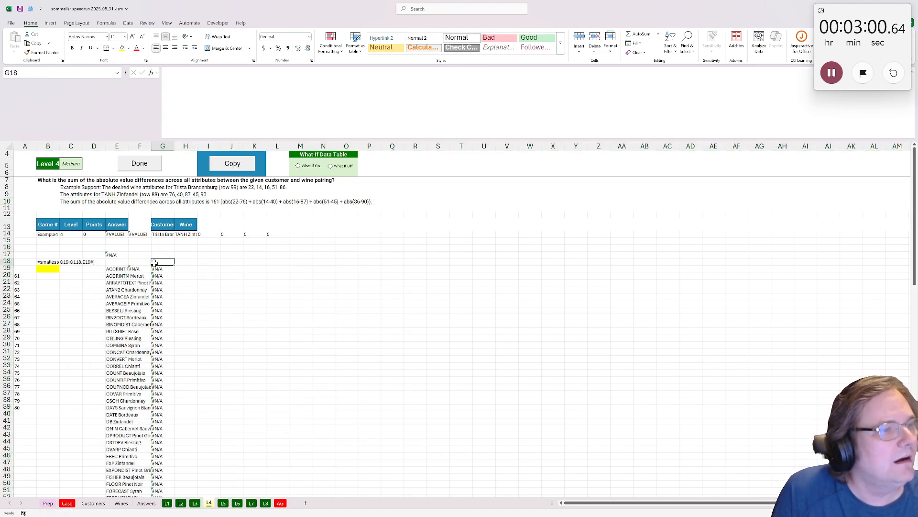
# Step: Clear the copied wine list, attribute and difference columns from E19:G118 on sheet L4
pyautogui.click(129, 268)
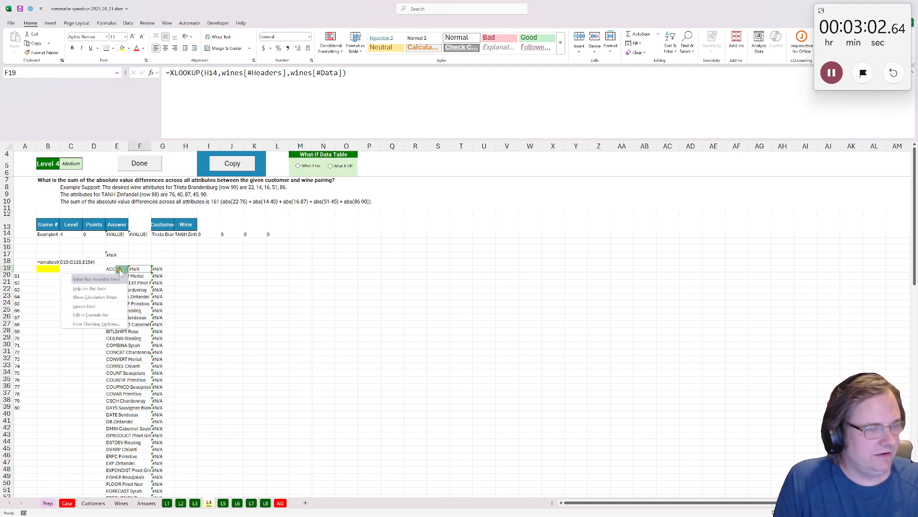
pyautogui.click(111, 268)
pyautogui.moveTo(111, 268); pyautogui.dragTo(168, 276)
pyautogui.hotkey('ctrl', 'shift', 'Down')
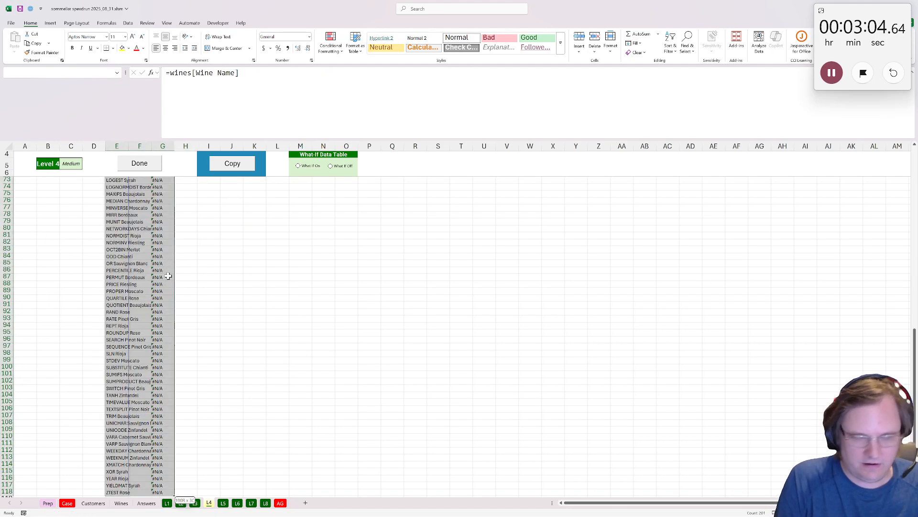
pyautogui.press('Delete')
pyautogui.scroll(20, 168, 276)
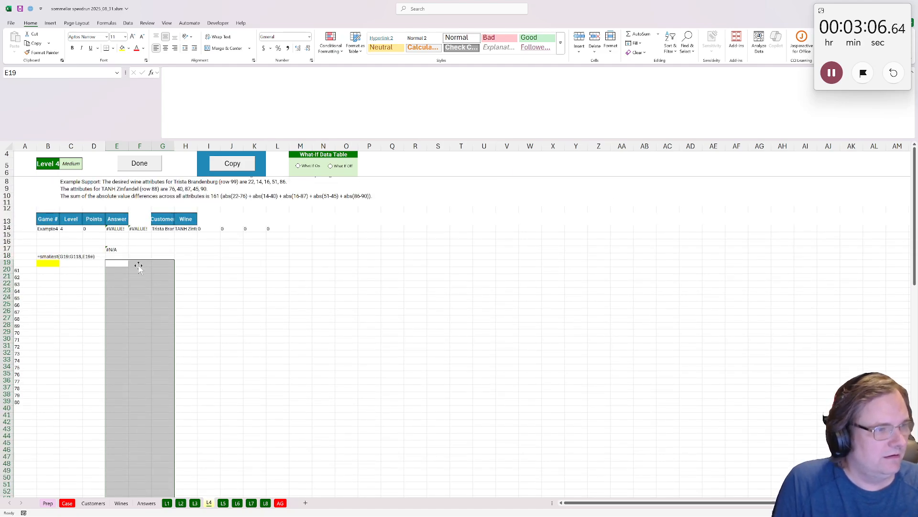
# Step: Enter =wines[#All] in E19 to bring in the whole wines table
pyautogui.click(114, 264)
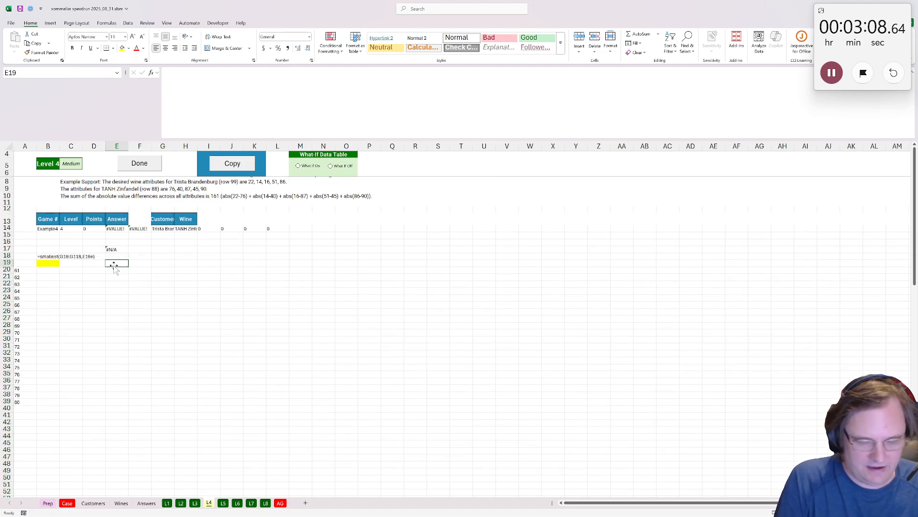
pyautogui.write('=we')
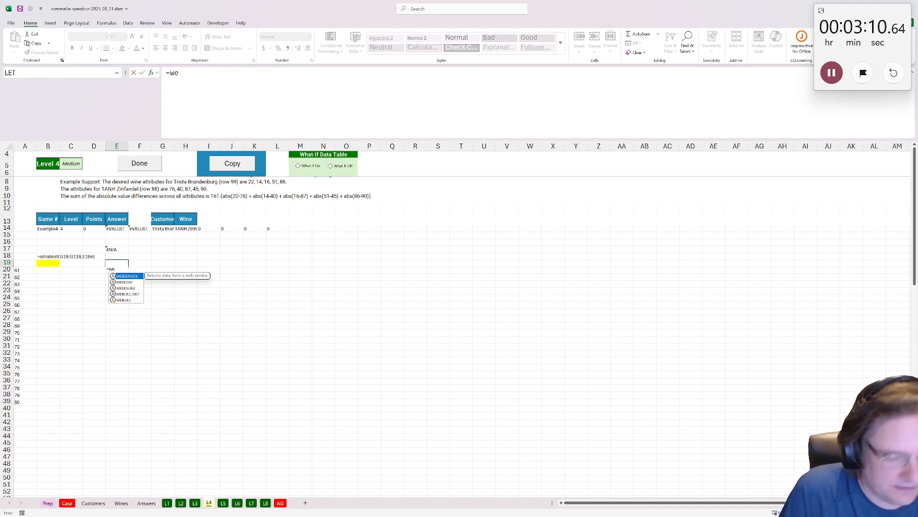
pyautogui.press('BackSpace')
pyautogui.write('ines')
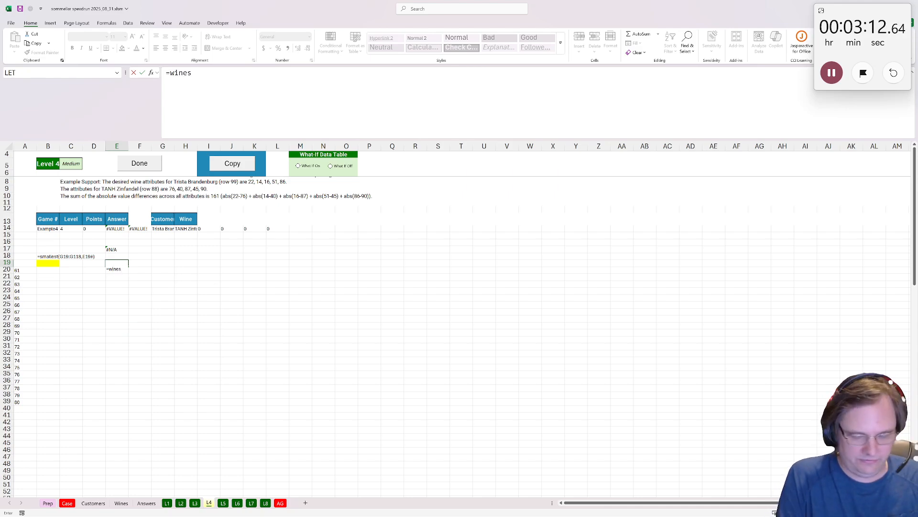
pyautogui.write('[')
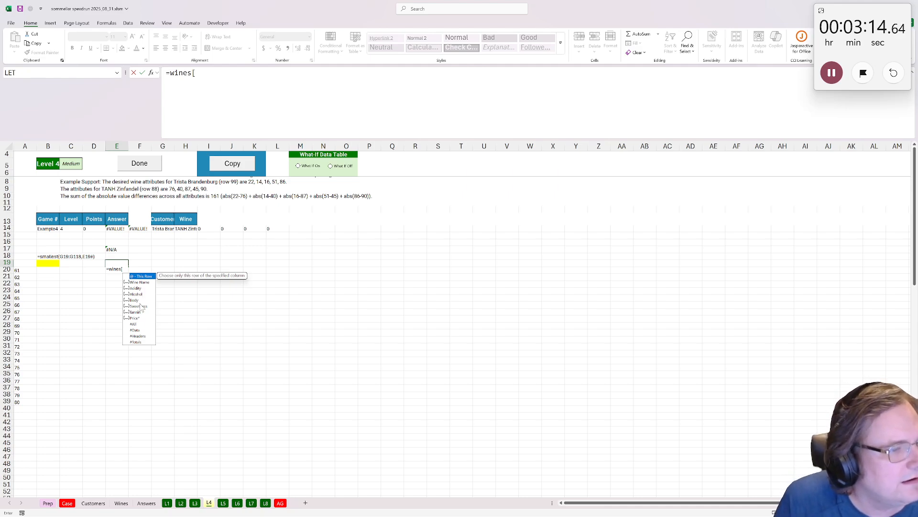
pyautogui.doubleClick(133, 323)
pyautogui.press('Return')
pyautogui.press('Return')
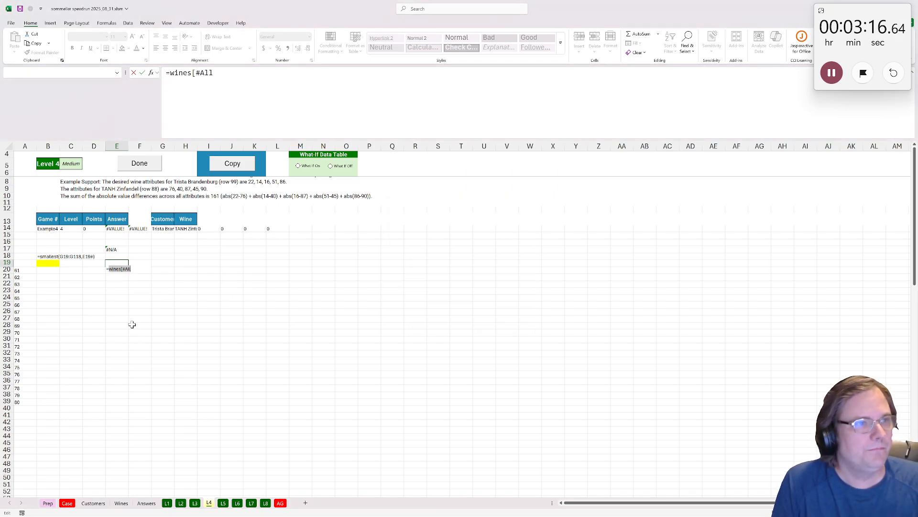
pyautogui.click(415, 72)
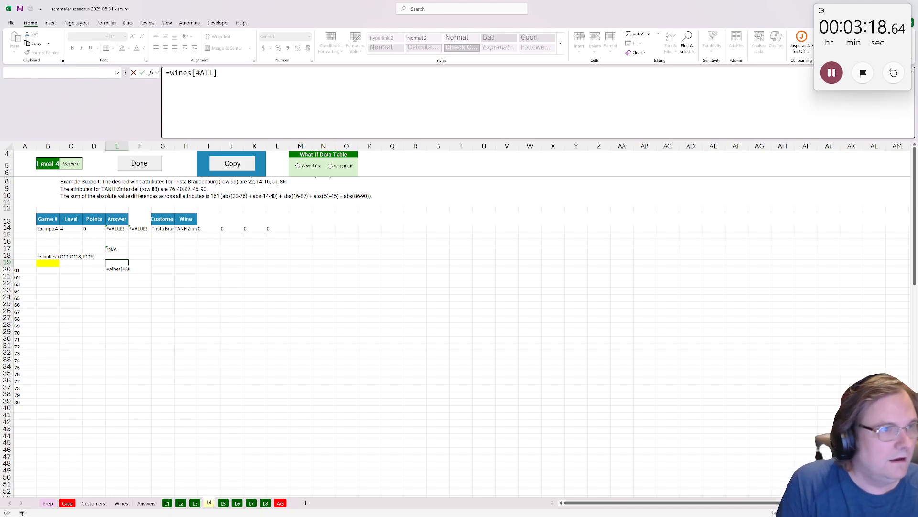
pyautogui.press('Return')
# Step: Replace the label_lookup formula in E17 with an XLOOKUP of G13 that uses customers[Customer Name] as the lookup array
pyautogui.click(116, 250)
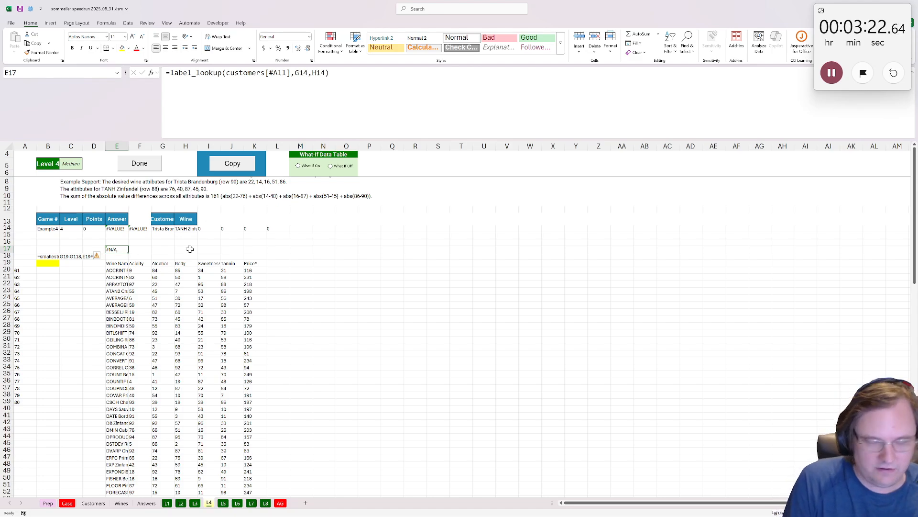
pyautogui.press('F2')
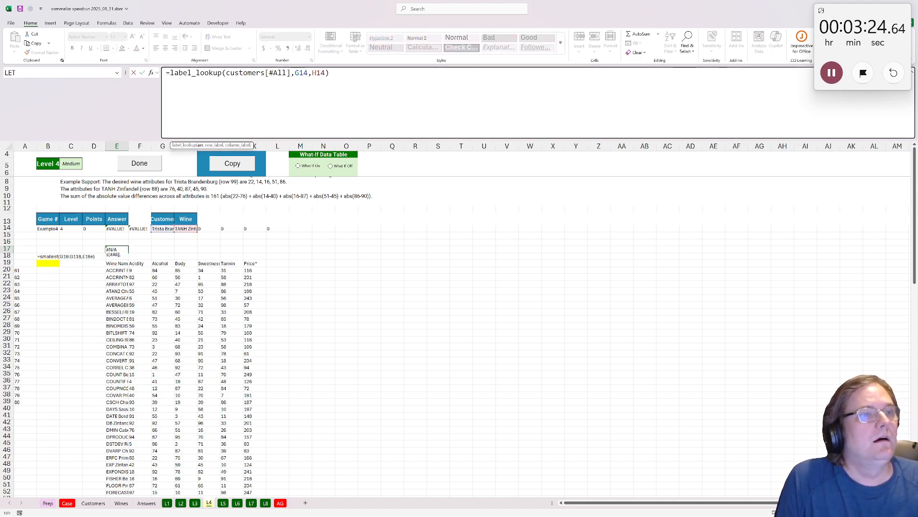
pyautogui.click(304, 74)
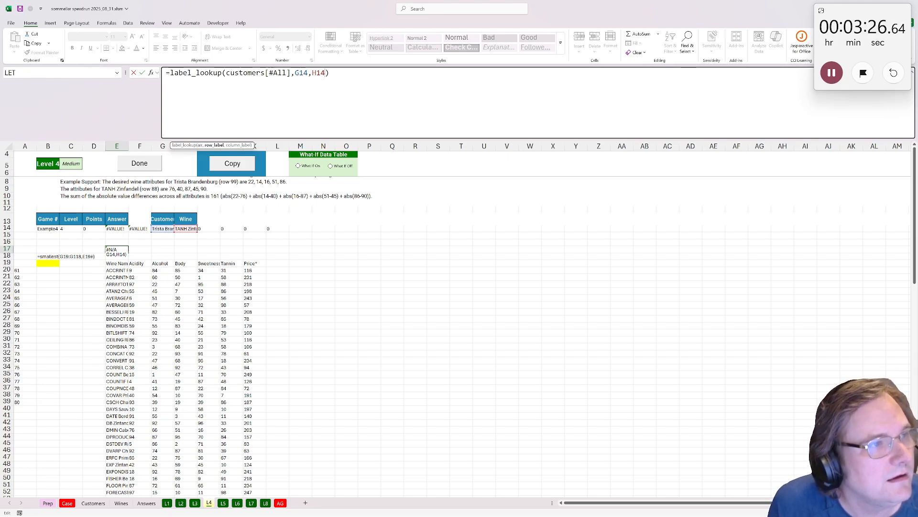
pyautogui.hotkey('ctrl', 'a')
pyautogui.write('=xlook')
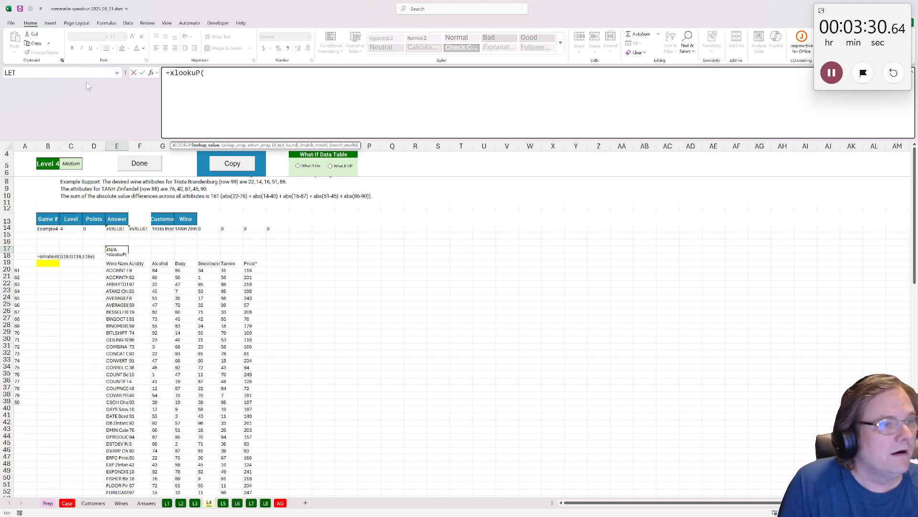
pyautogui.click(159, 220)
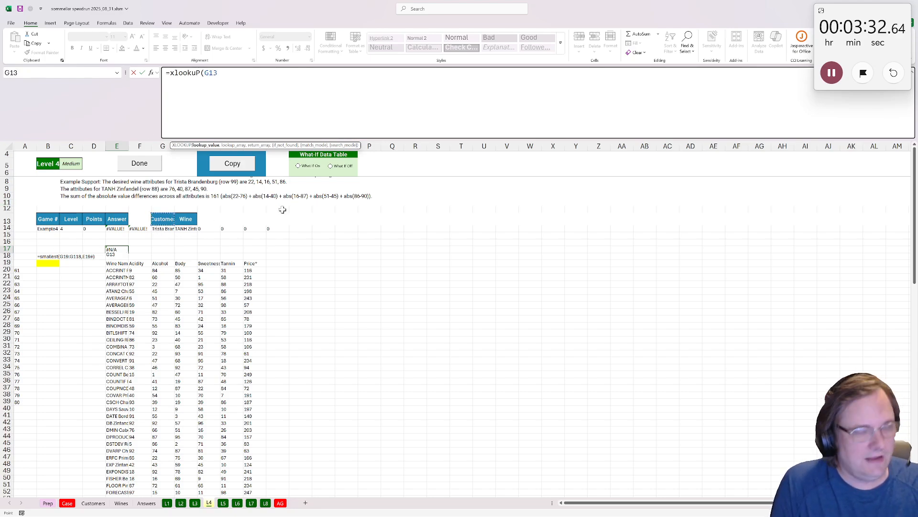
pyautogui.write(',')
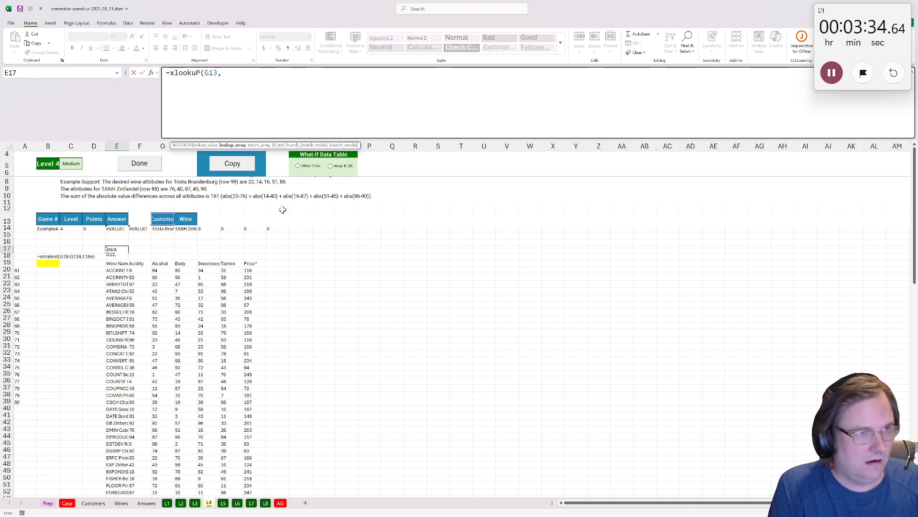
pyautogui.write('cu')
pyautogui.doubleClick(237, 203)
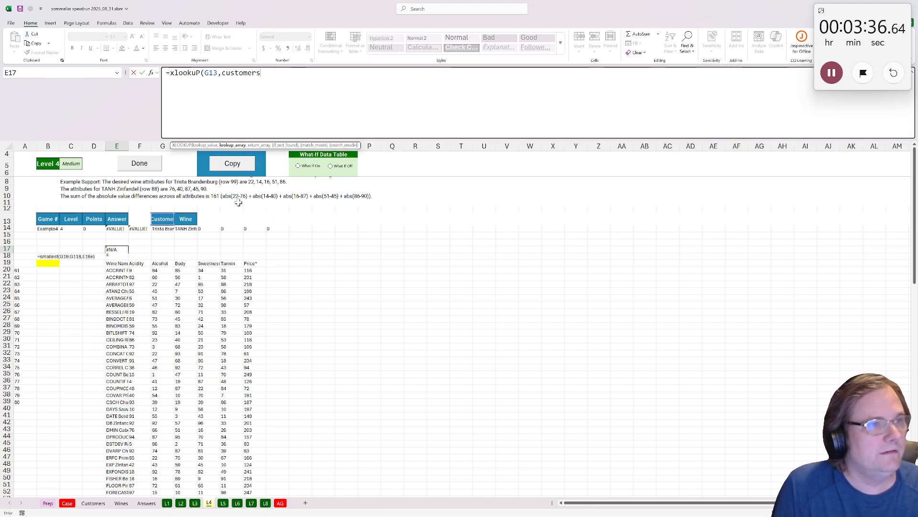
pyautogui.write('[')
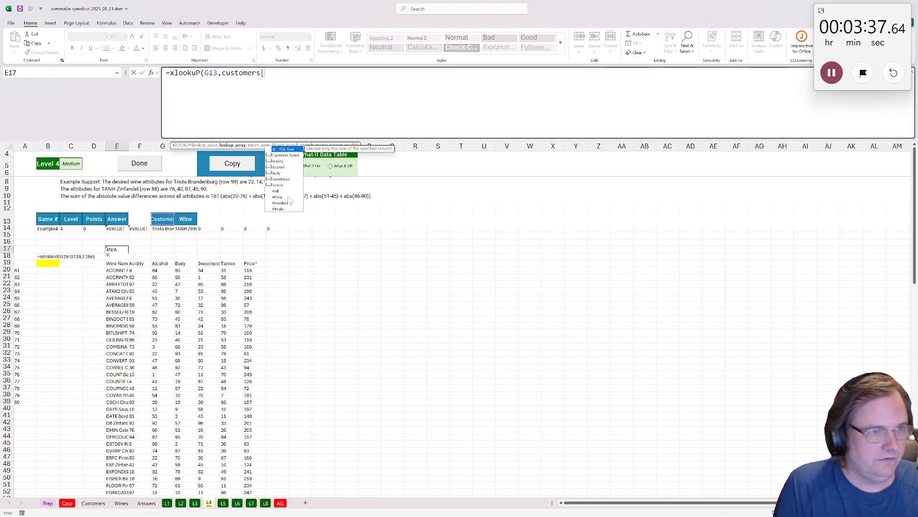
pyautogui.doubleClick(286, 155)
pyautogui.write(']')
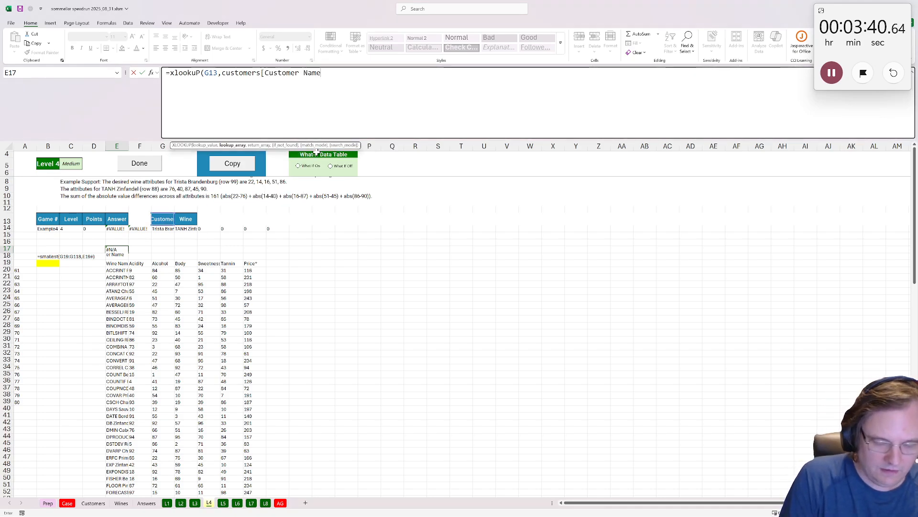
# Step: Complete the E17 XLOOKUP with customers[#Data] as the return array
pyautogui.write(',cu')
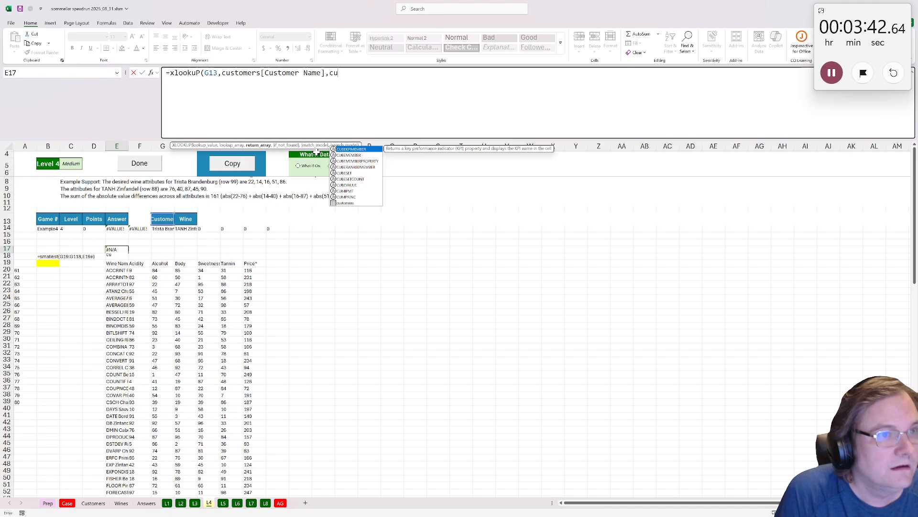
pyautogui.doubleClick(354, 204)
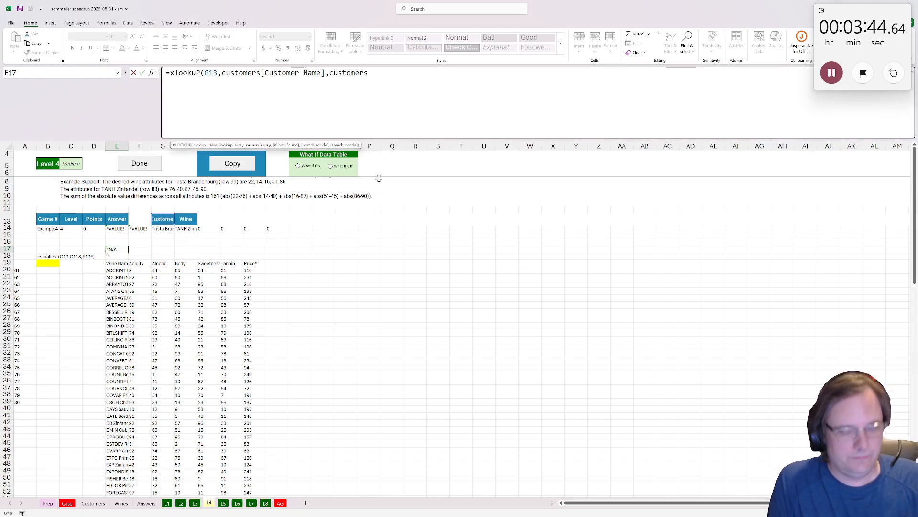
pyautogui.write('[d')
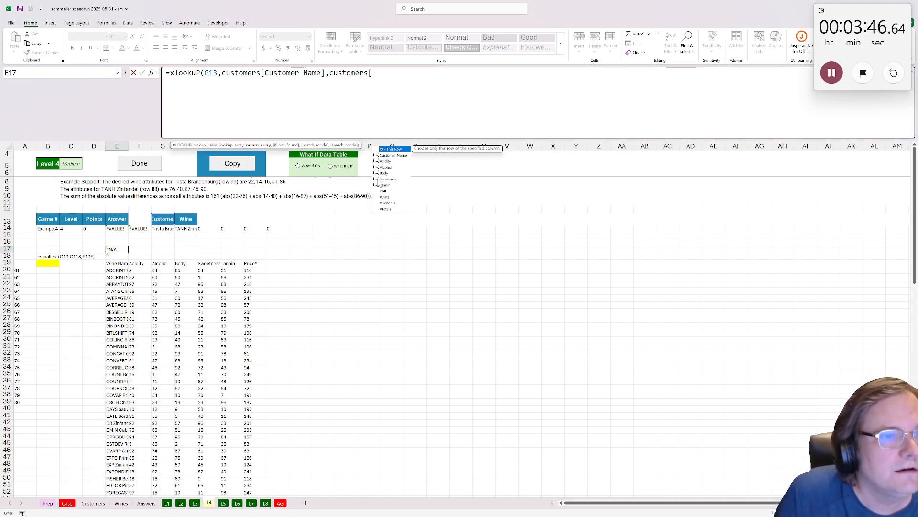
pyautogui.doubleClick(382, 197)
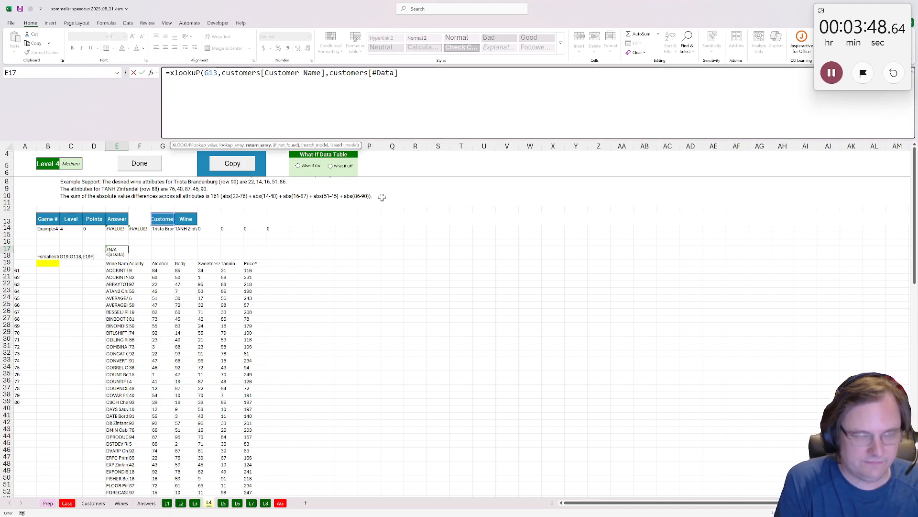
pyautogui.write('])')
pyautogui.hotkey('ctrl', 'Return')
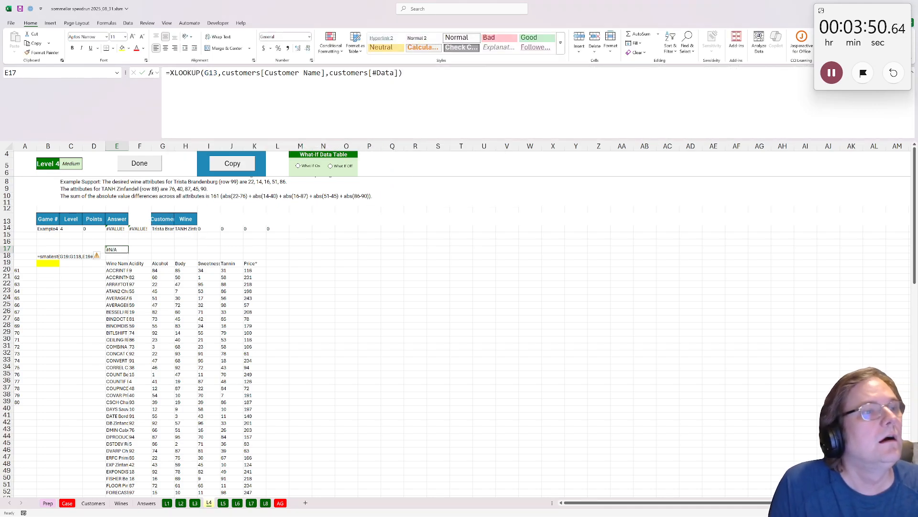
pyautogui.click(300, 133)
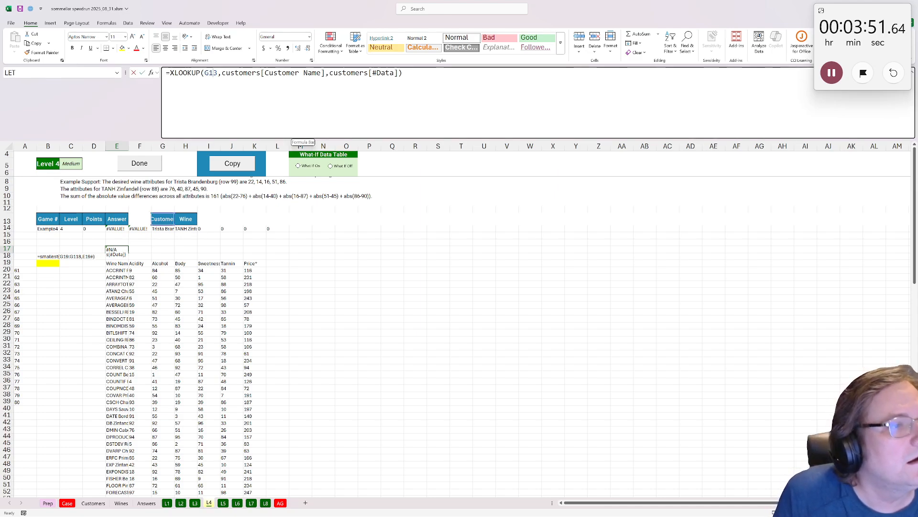
pyautogui.click(169, 224)
pyautogui.click(113, 248)
pyautogui.press('Delete')
pyautogui.press('Up')
pyautogui.press('BackSpace')
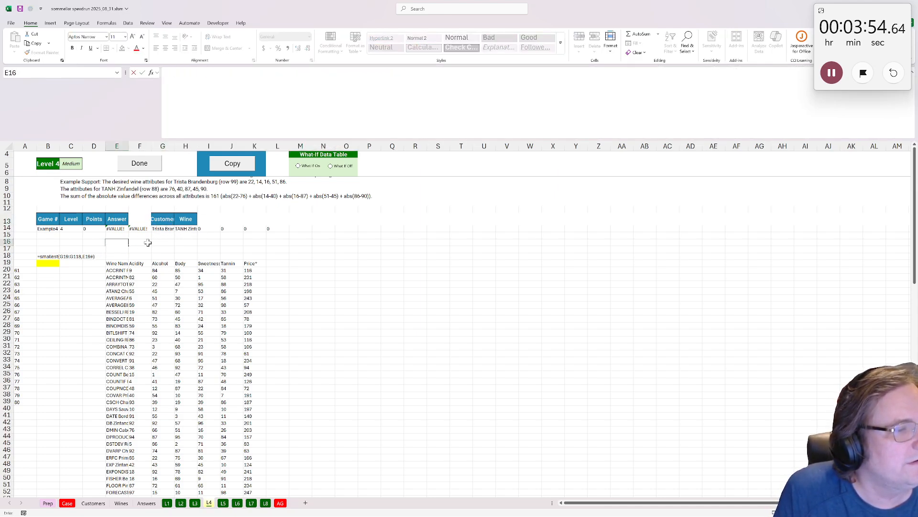
pyautogui.press('Escape')
pyautogui.click(117, 248)
pyautogui.press('Up')
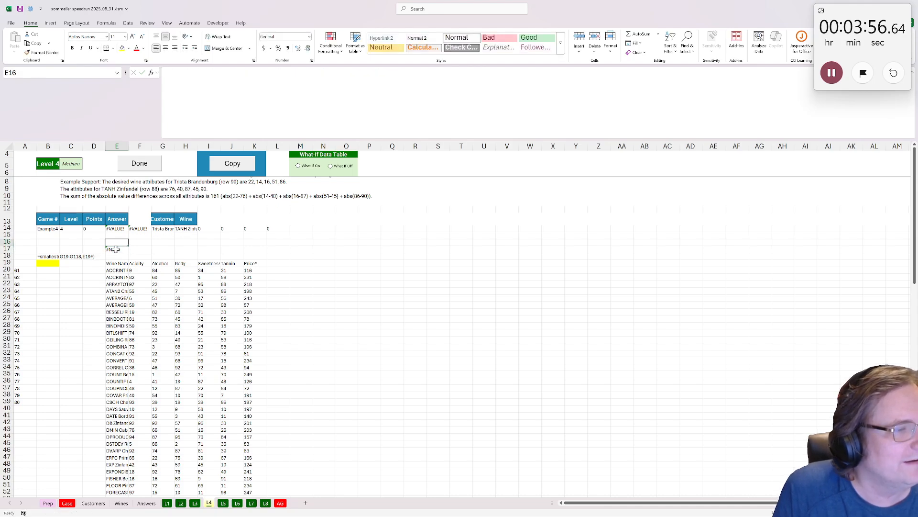
pyautogui.press('BackSpace')
pyautogui.press('Escape')
# Step: View the level 5 task on sheet L5, and return to the customer lookup in E17 on sheet L4
pyautogui.click(222, 504)
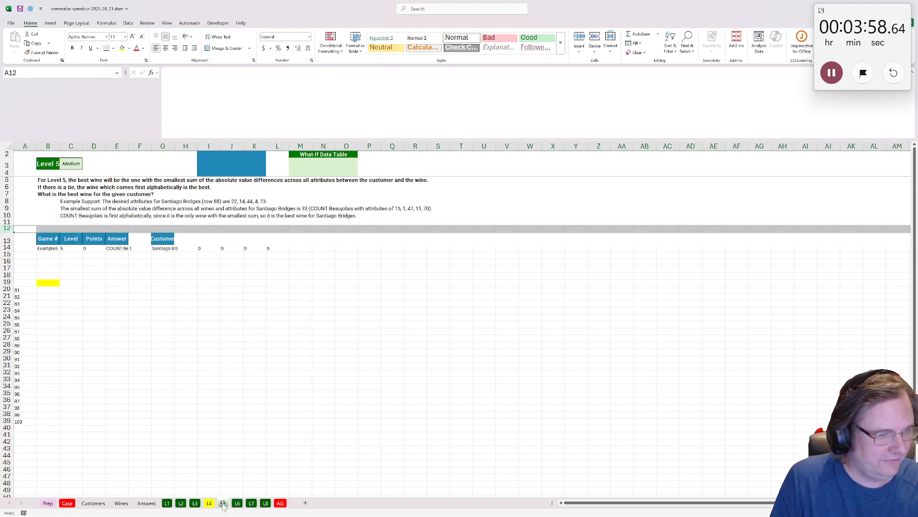
pyautogui.click(212, 503)
pyautogui.click(117, 256)
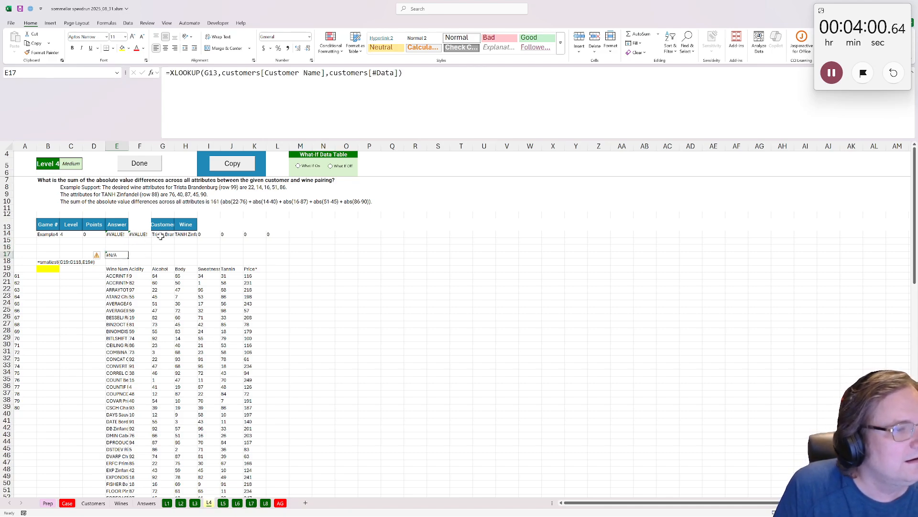
# Step: Change the lookup value of the E17 XLOOKUP to the customer name cell G14
pyautogui.doubleClick(117, 255)
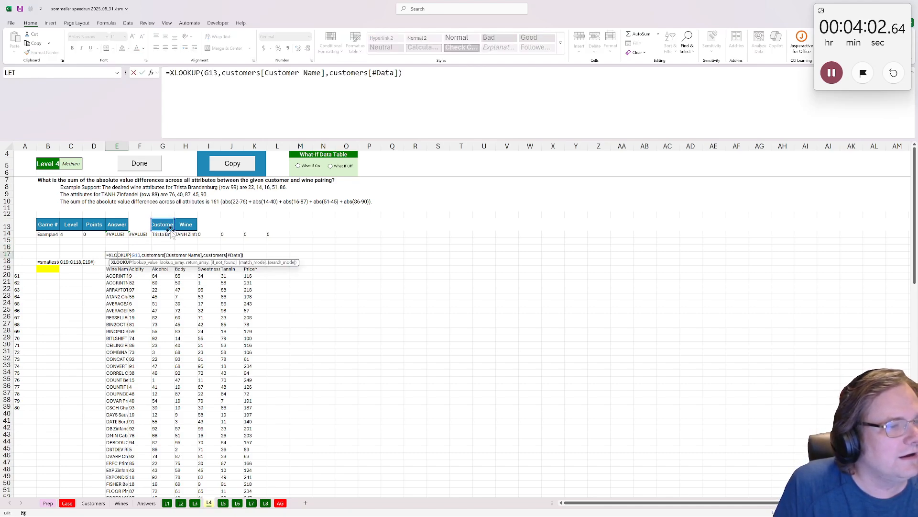
pyautogui.moveTo(170, 230); pyautogui.dragTo(171, 236)
pyautogui.press('Return')
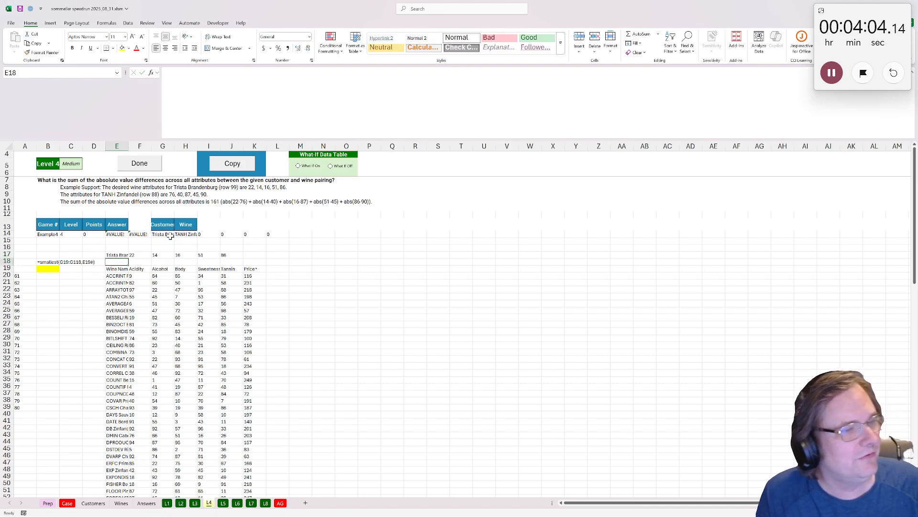
# Step: Enter =SUM(ABS(F20:J20-F17:J17)) in L20 to total the attribute differences for the first wine
pyautogui.click(280, 277)
pyautogui.write('=')
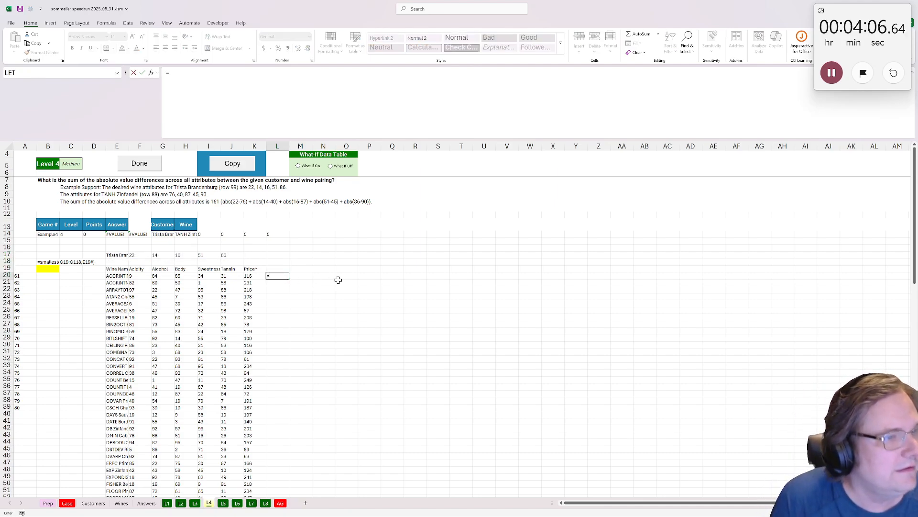
pyautogui.write('ab')
pyautogui.press('BackSpace')
pyautogui.press('BackSpace')
pyautogui.write('s')
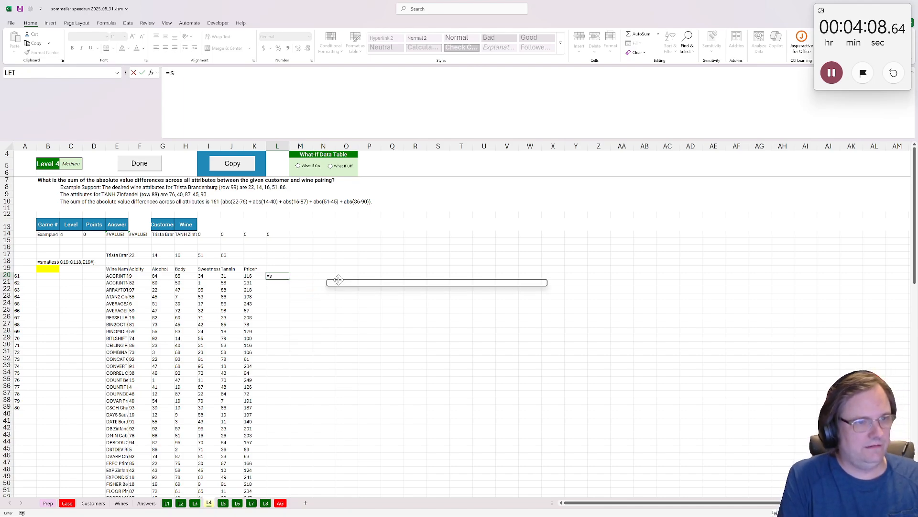
pyautogui.write('um(abs(')
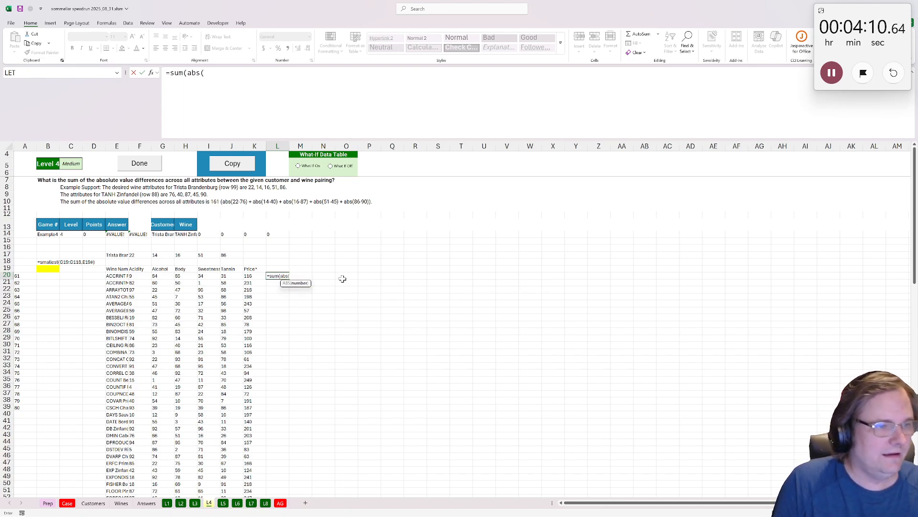
pyautogui.moveTo(143, 276); pyautogui.dragTo(229, 277)
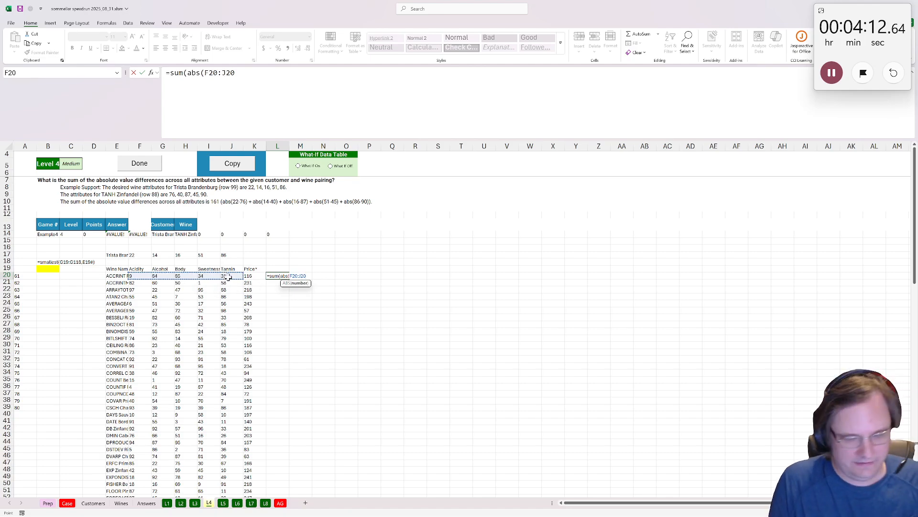
pyautogui.write('-')
pyautogui.moveTo(141, 257); pyautogui.dragTo(223, 260)
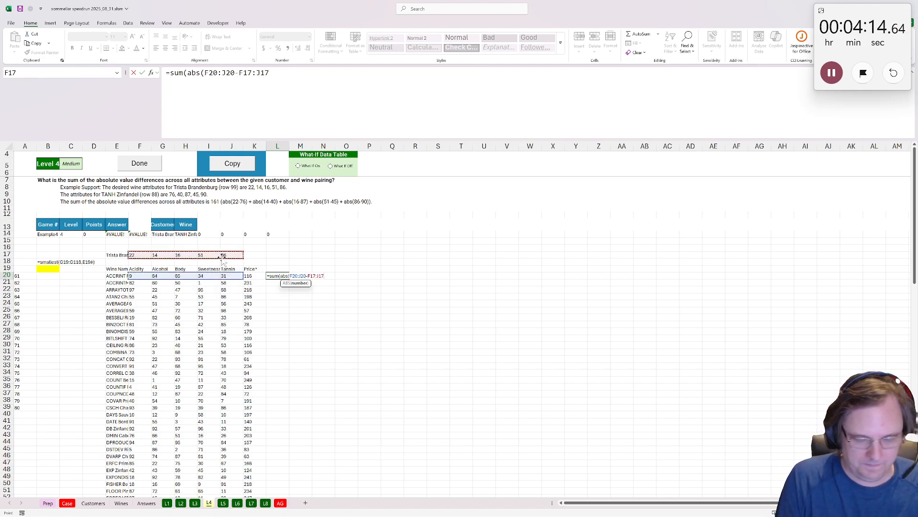
pyautogui.write(')')
pyautogui.press('Return')
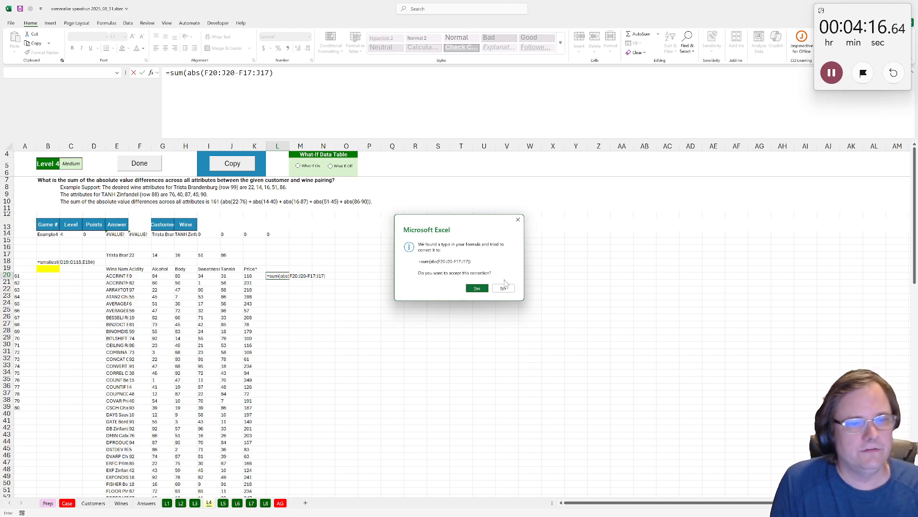
pyautogui.click(477, 288)
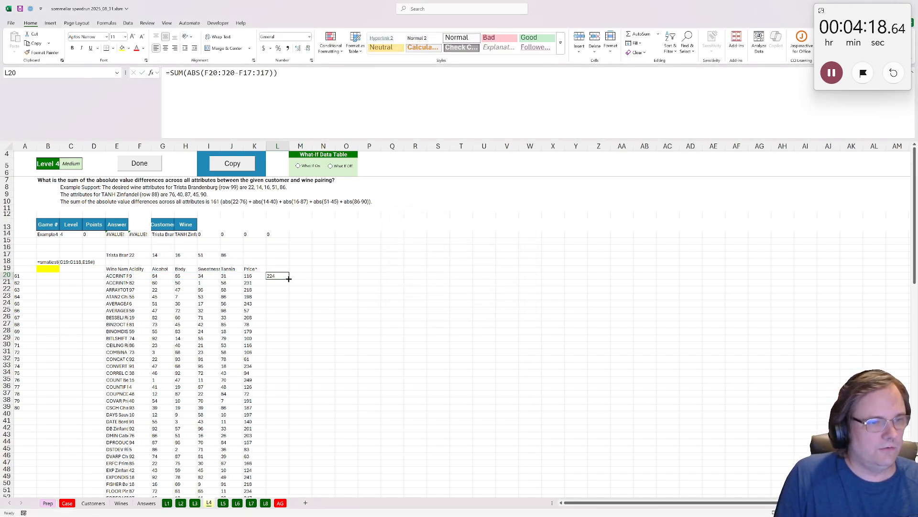
# Step: Make the customer range in the L20 formula absolute as $F$17:$J$17 and fill it down column L for all wines
pyautogui.doubleClick(289, 279)
pyautogui.press('F2')
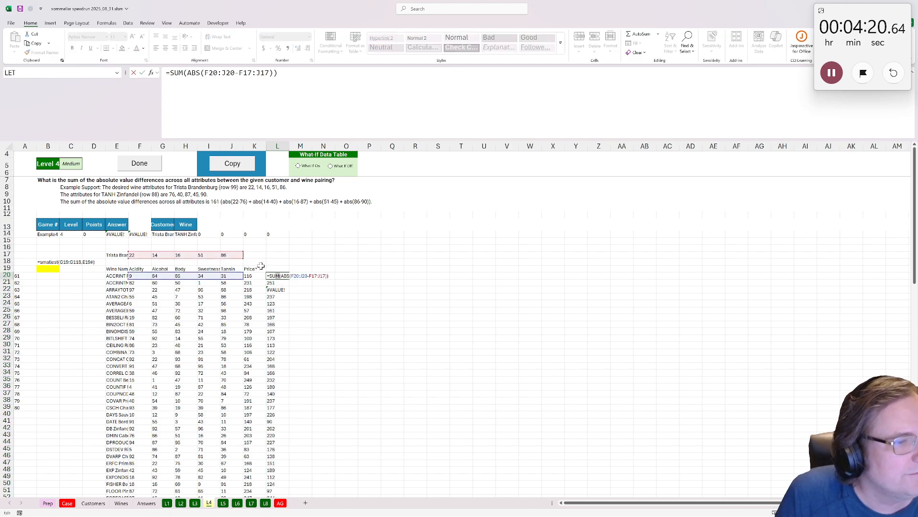
pyautogui.click(269, 73)
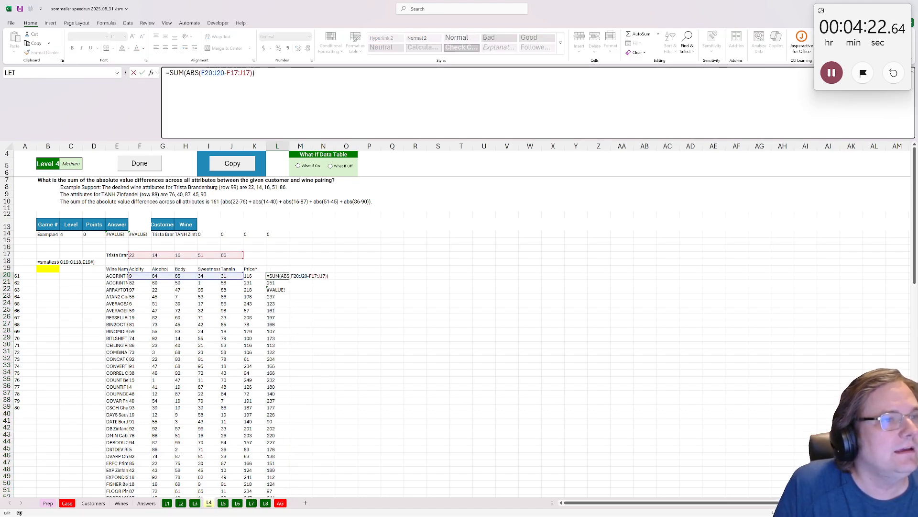
pyautogui.moveTo(251, 73); pyautogui.dragTo(227, 73)
pyautogui.press('F4')
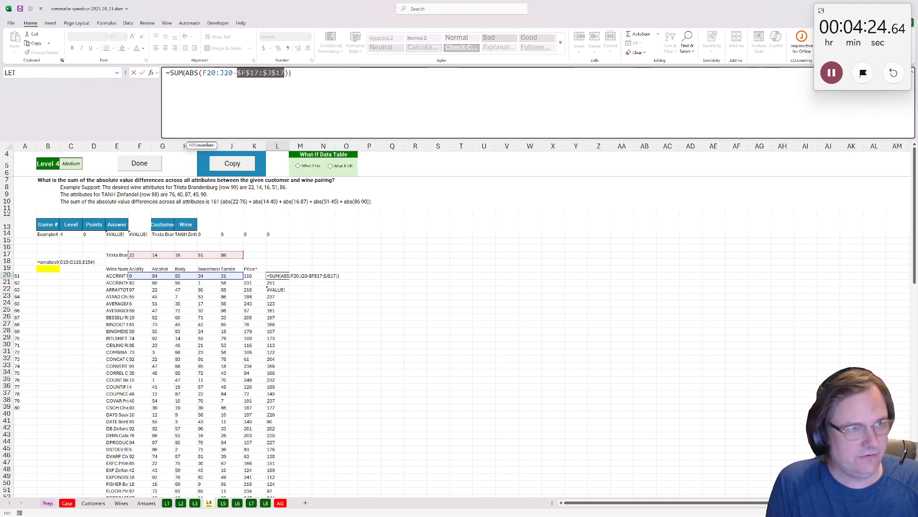
pyautogui.hotkey('ctrl', 'Return')
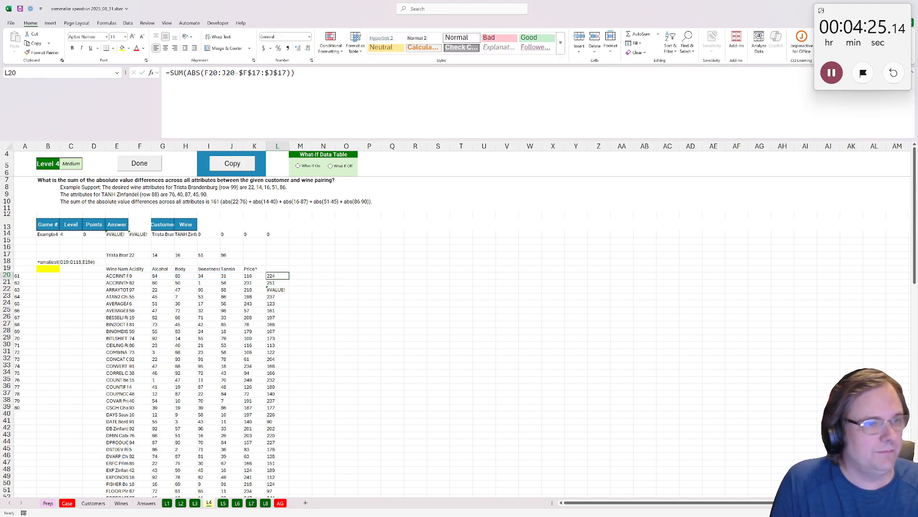
pyautogui.doubleClick(289, 279)
# Step: Enter =XLOOKUP(H14,E20:E119,L20:L119) in B19 to return the difference sum for the given wine
pyautogui.click(55, 269)
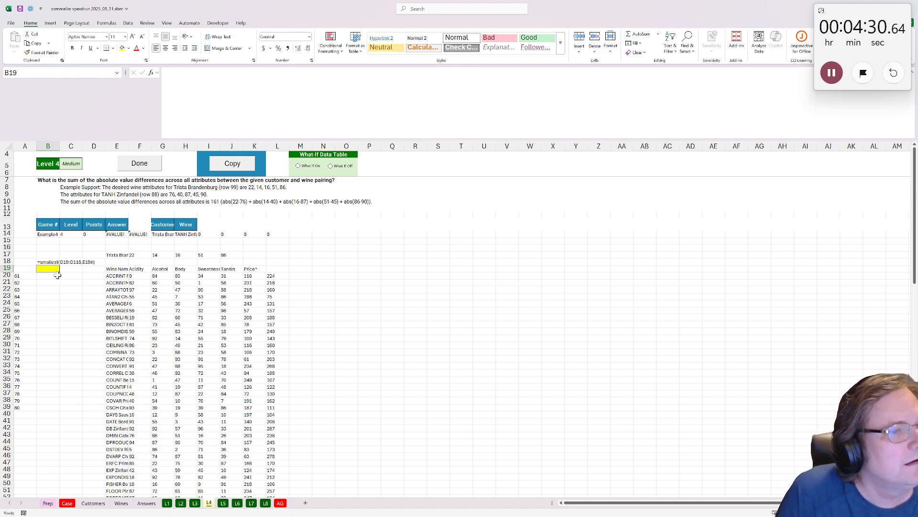
pyautogui.write('=xlookuP(')
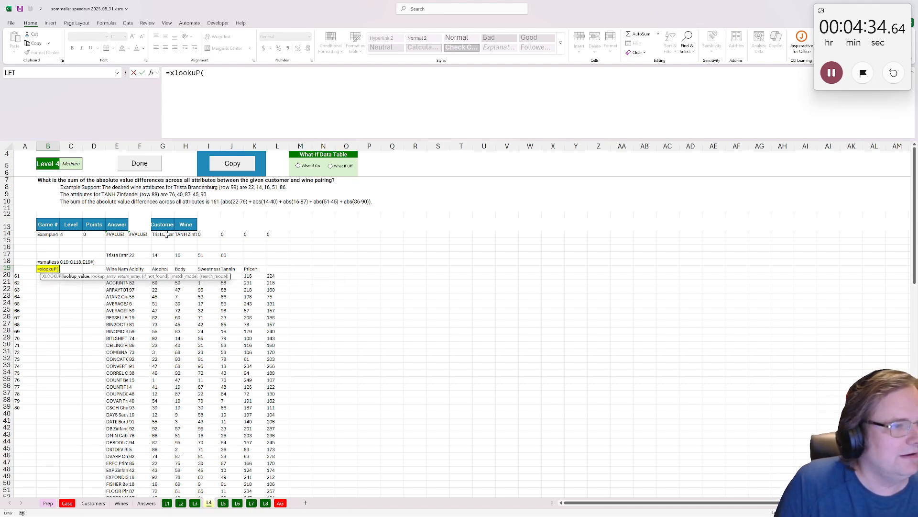
pyautogui.click(185, 234)
pyautogui.write(',')
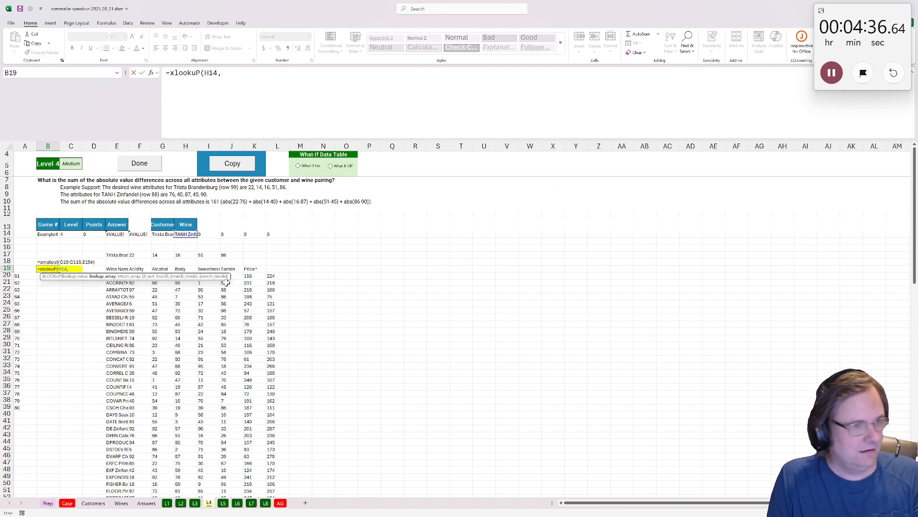
pyautogui.click(122, 277)
pyautogui.hotkey('ctrl', 'shift', 'Down')
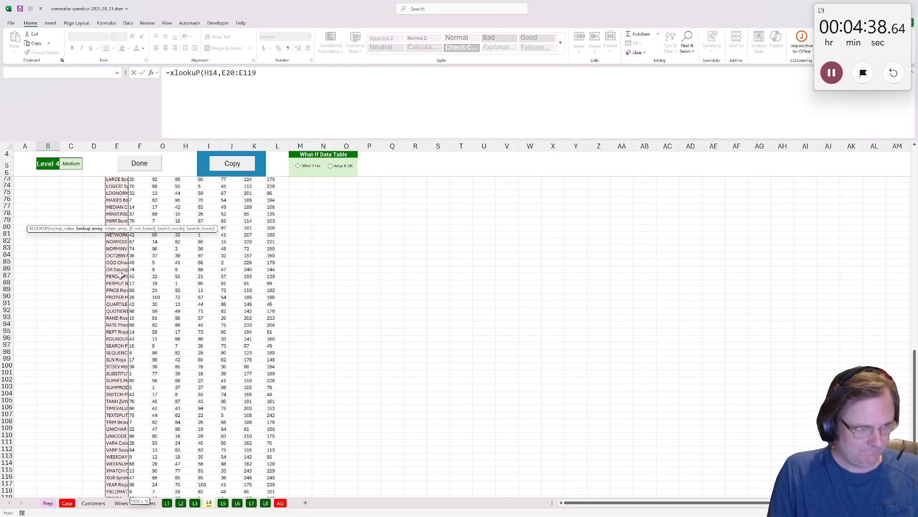
pyautogui.write(',')
pyautogui.click(277, 492)
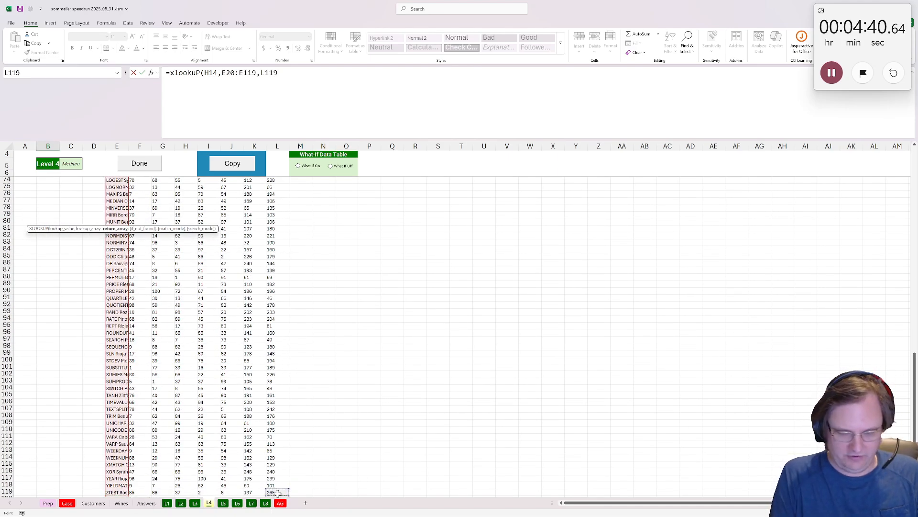
pyautogui.hotkey('ctrl', 'shift', 'Up')
pyautogui.hotkey('shift', 'Up')
pyautogui.scroll(4, 250, 459)
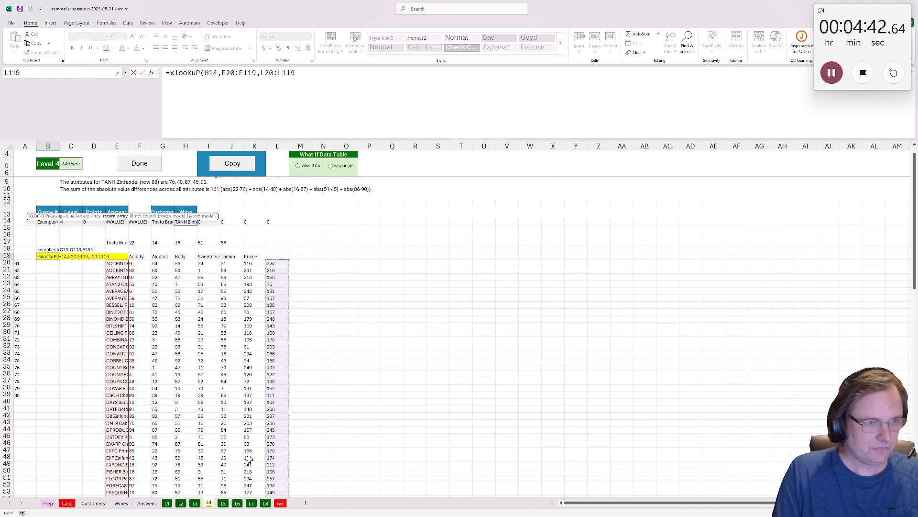
pyautogui.hotkey('ctrl', 'Return')
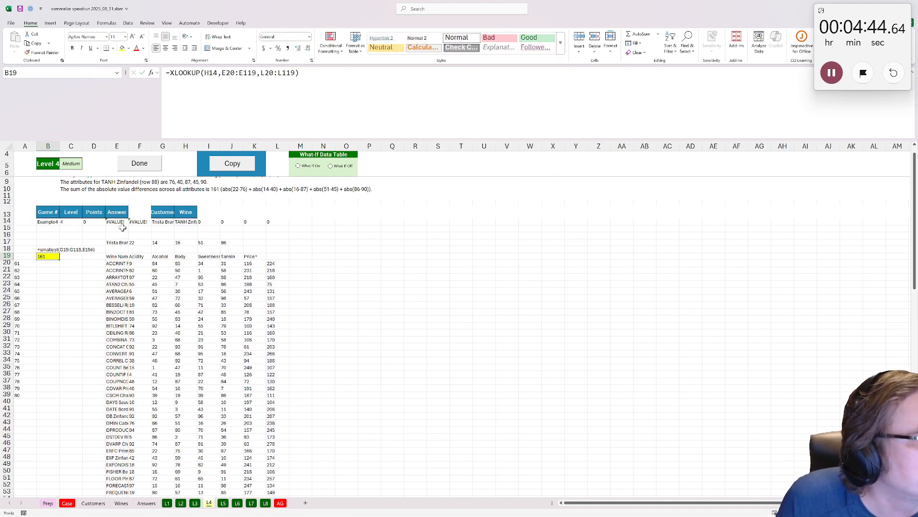
# Step: Mark level 4 as done and copy its working area onto sheet L5
pyautogui.click(134, 164)
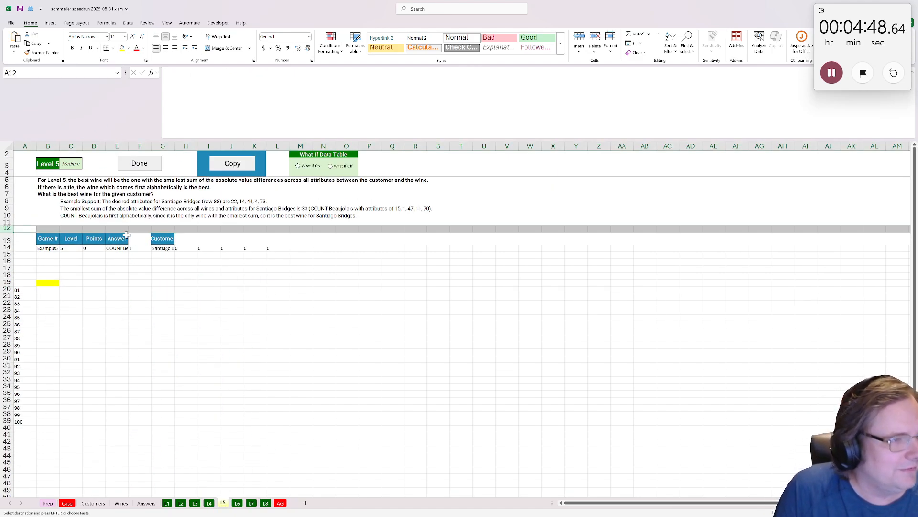
pyautogui.click(232, 163)
# Step: Enter 161 as the Level 4 example answer in E147 on the Case sheet and review the neighbouring answers
pyautogui.click(67, 502)
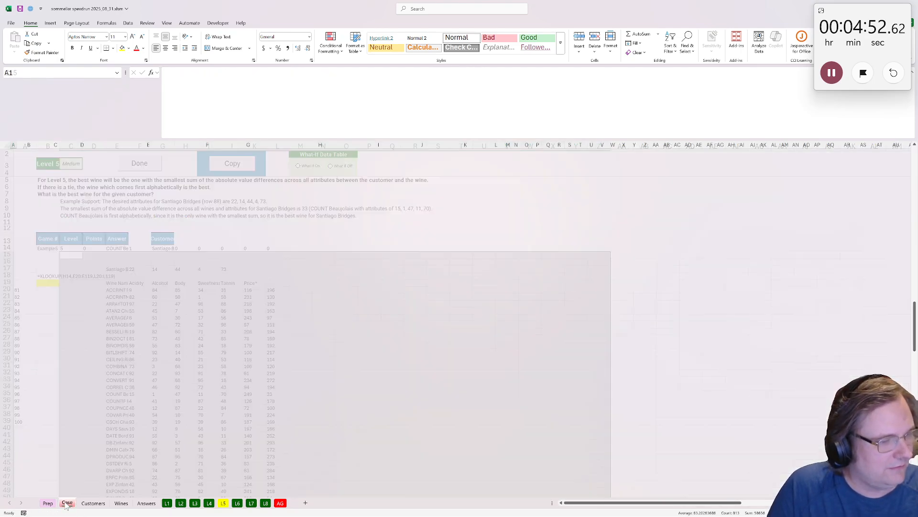
pyautogui.scroll(1, 178, 325)
pyautogui.scroll(-1, 177, 325)
pyautogui.click(181, 251)
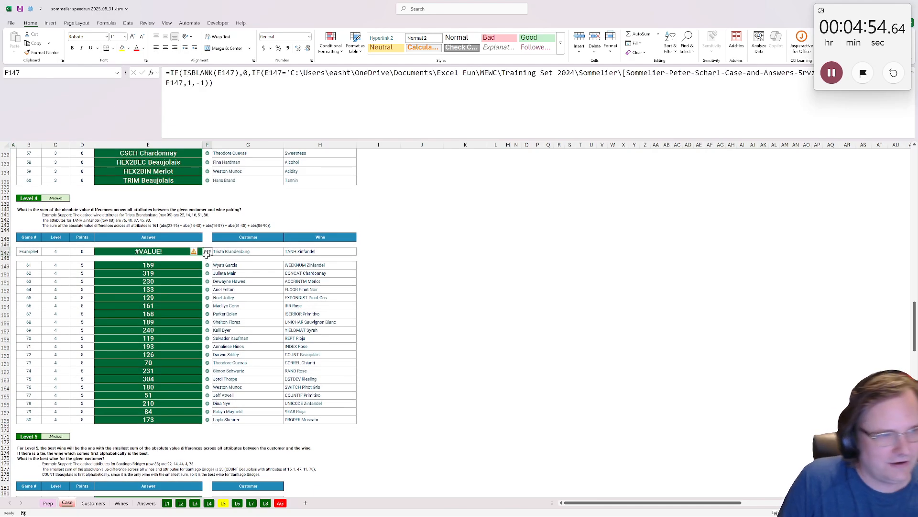
pyautogui.write('161')
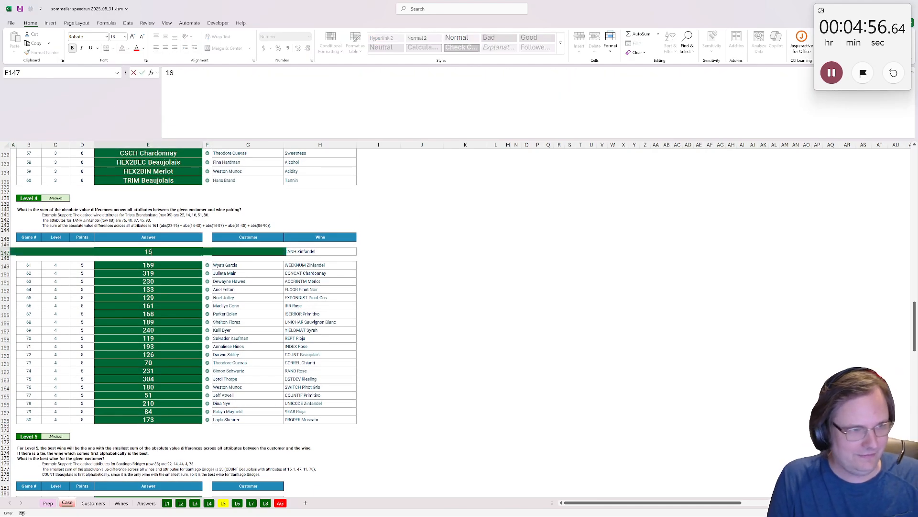
pyautogui.click(181, 289)
pyautogui.scroll(12, 185, 288)
pyautogui.scroll(20, 185, 288)
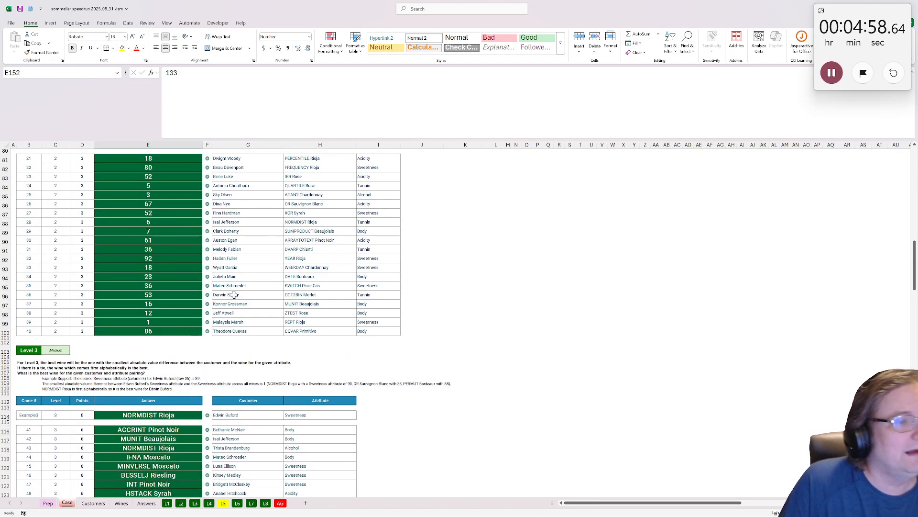
pyautogui.scroll(-20, 235, 286)
pyautogui.scroll(-20, 235, 286)
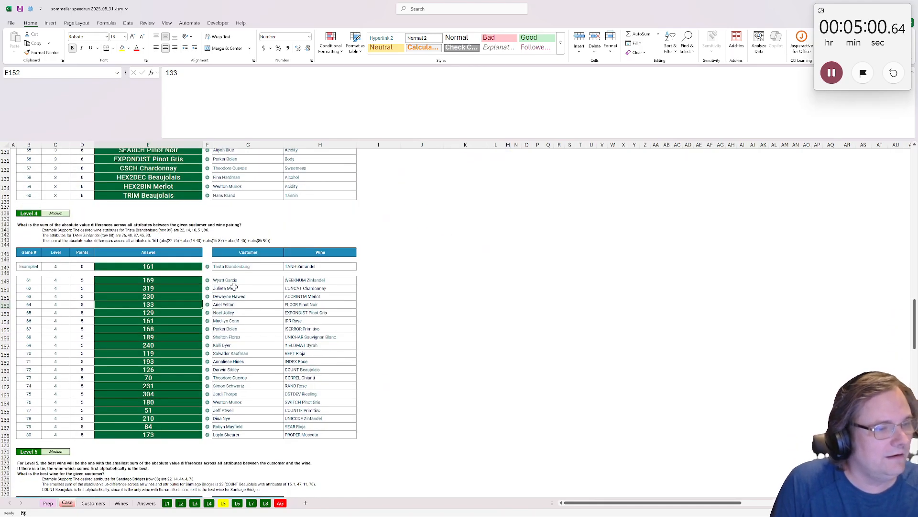
# Step: Enter =smallest(L20:L119,E20:E119) in B19 on sheet L5 and complete level 5, carrying its workings over to sheet L6
pyautogui.click(223, 505)
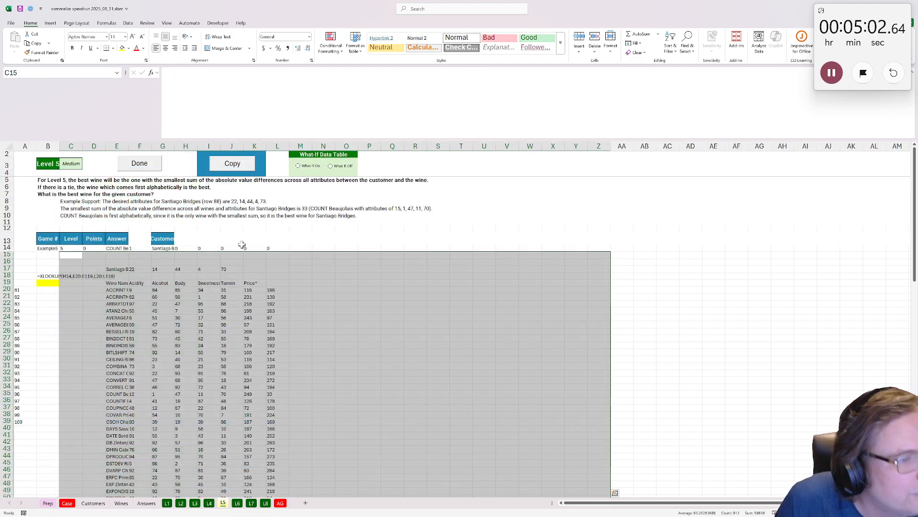
pyautogui.click(170, 281)
pyautogui.click(56, 283)
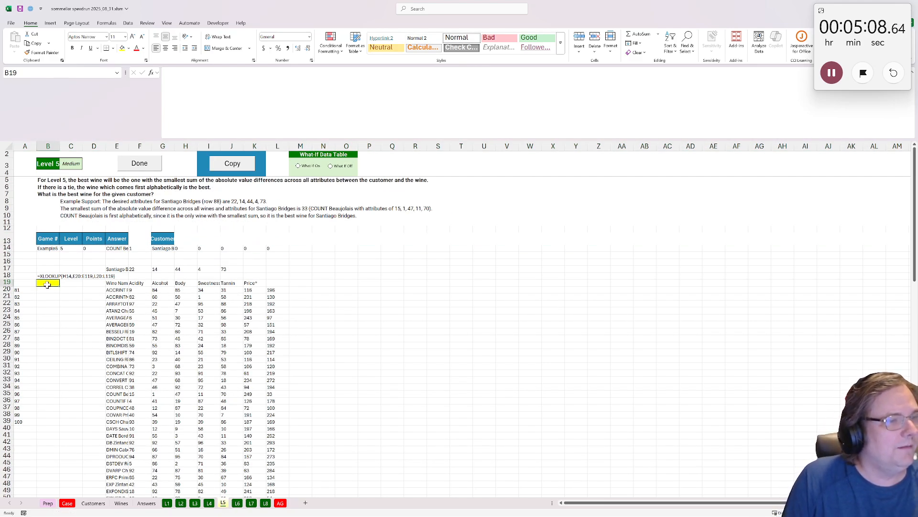
pyautogui.write('=smallest(')
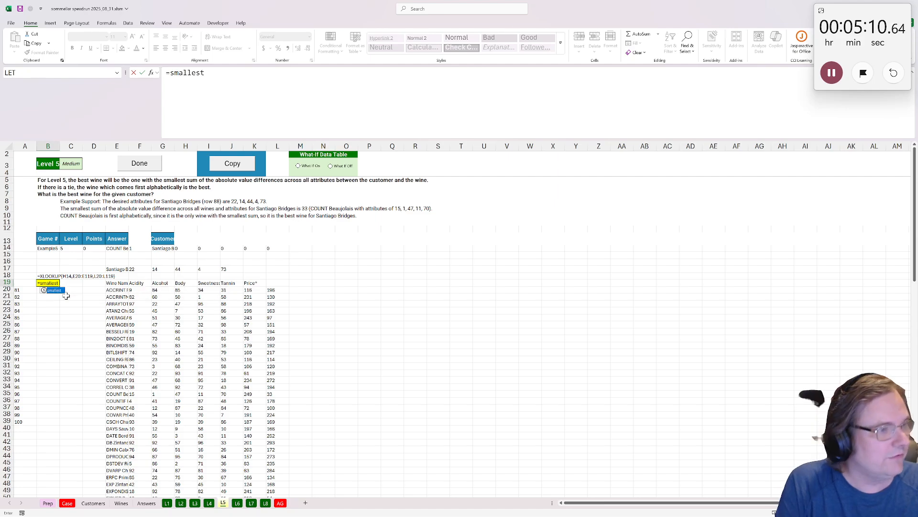
pyautogui.click(271, 287)
pyautogui.hotkey('ctrl', 'shift', 'Down')
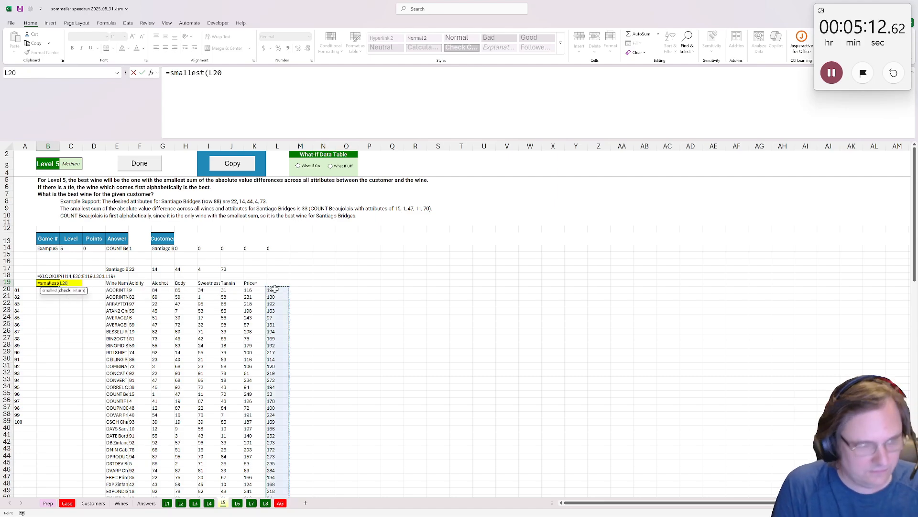
pyautogui.write(',')
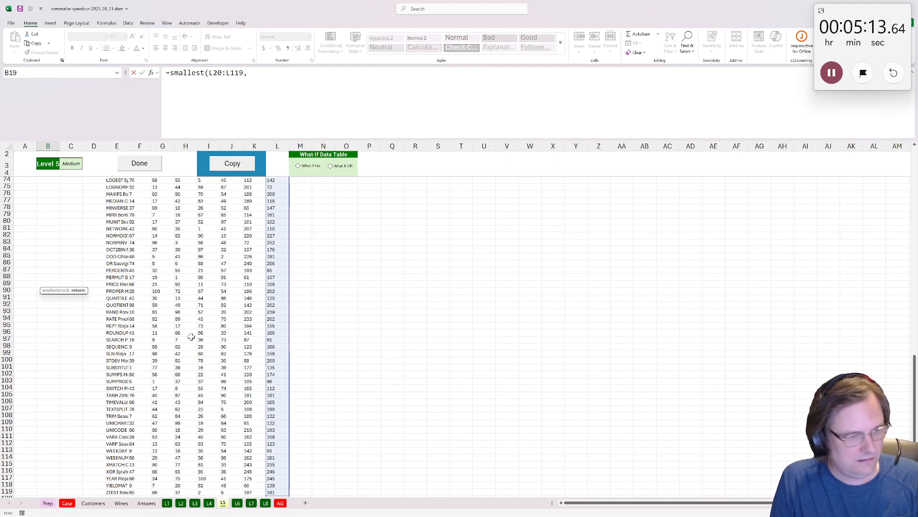
pyautogui.click(118, 492)
pyautogui.hotkey('ctrl', 'shift', 'Up')
pyautogui.press('Return')
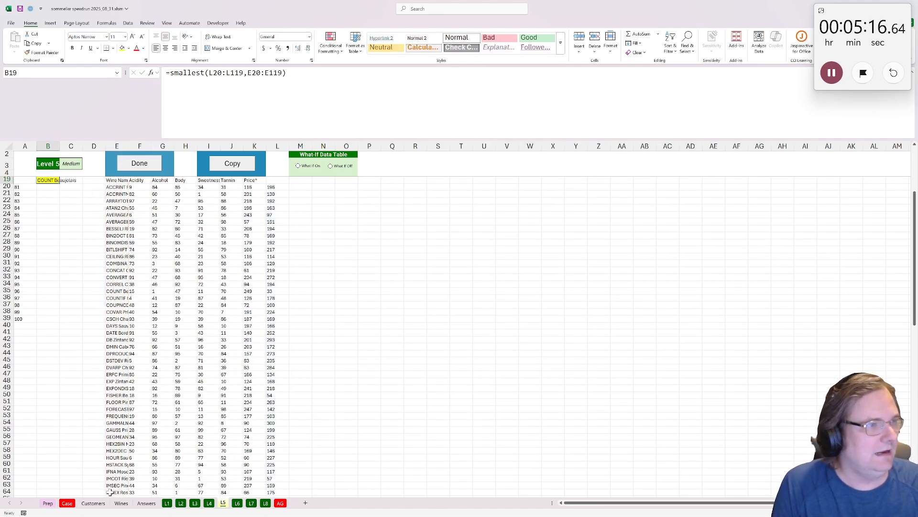
pyautogui.click(140, 164)
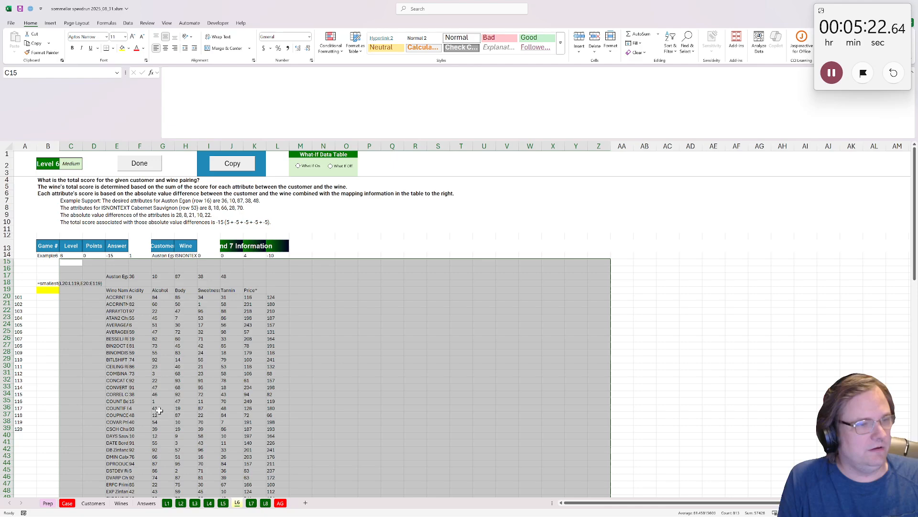
# Step: Copy the Level 6 and 7 Information mapping table from the Case sheet and return to sheet L6
pyautogui.click(93, 505)
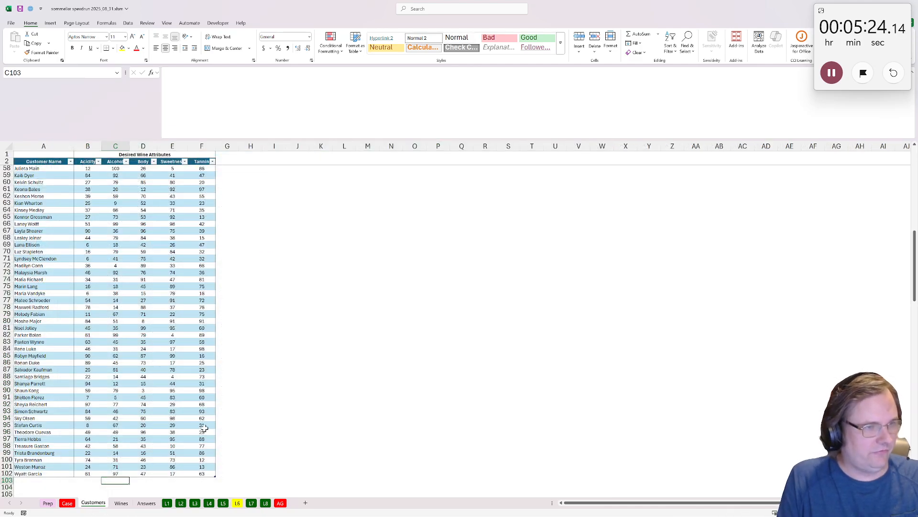
pyautogui.click(68, 503)
pyautogui.scroll(-3, 430, 364)
pyautogui.moveTo(422, 372); pyautogui.dragTo(494, 412)
pyautogui.hotkey('ctrl', 'c')
pyautogui.click(237, 503)
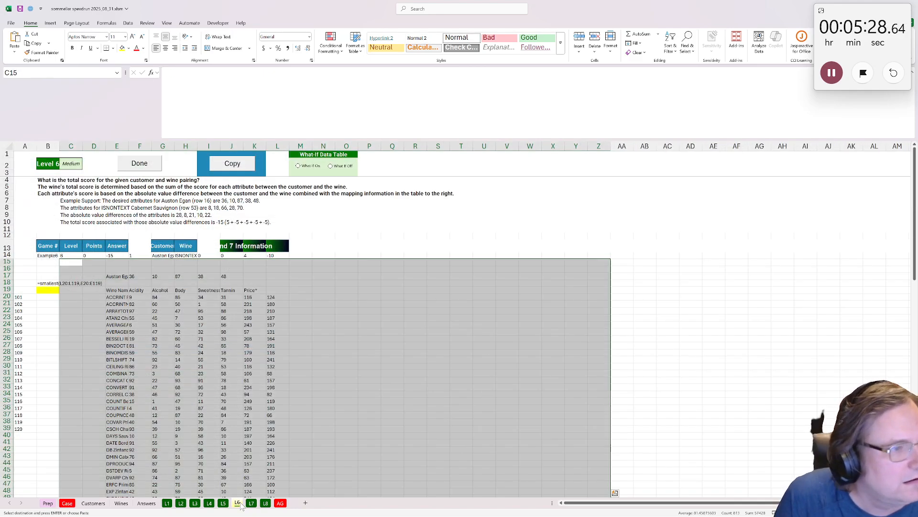
# Step: Move the whole customer and wine working block starting at E16 on sheet L6 over to J16
pyautogui.moveTo(120, 270); pyautogui.dragTo(282, 429)
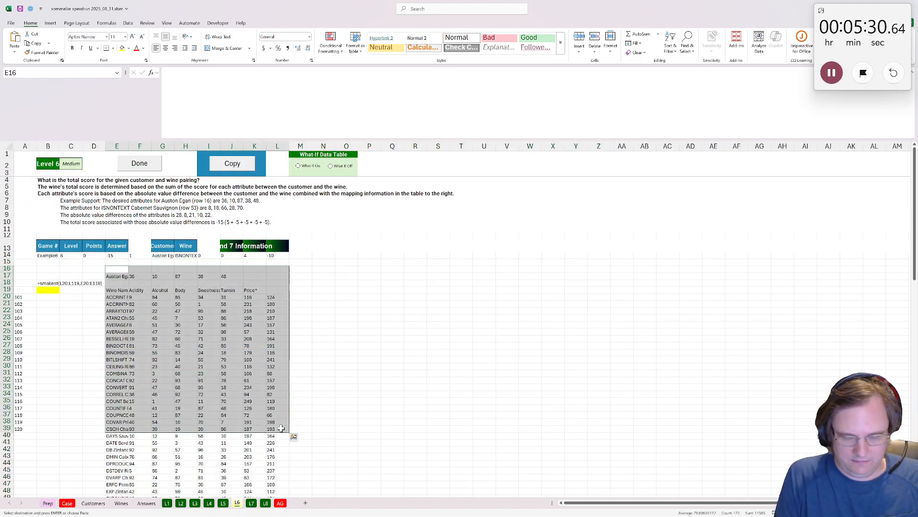
pyautogui.hotkey('ctrl', 'shift', 'Down')
pyautogui.hotkey('ctrl', 'c')
pyautogui.scroll(15, 270, 246)
pyautogui.scroll(9, 258, 196)
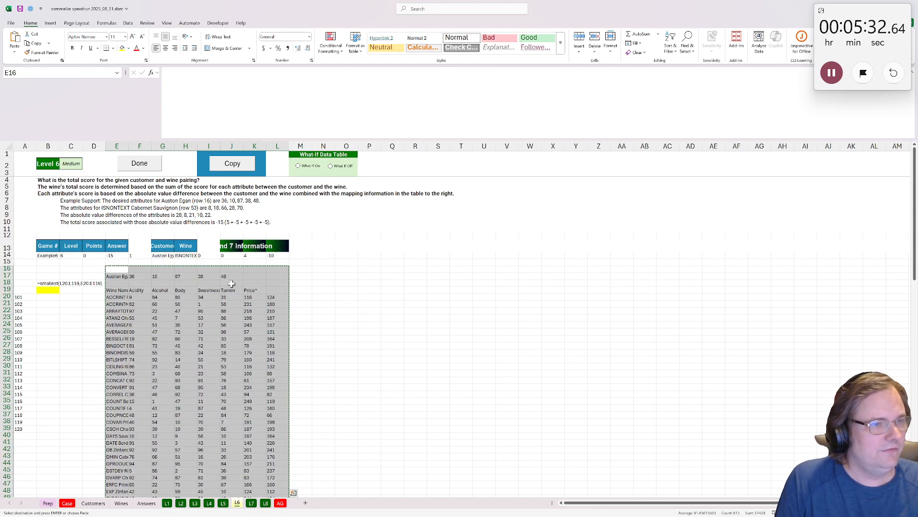
pyautogui.click(232, 270)
pyautogui.press('Return')
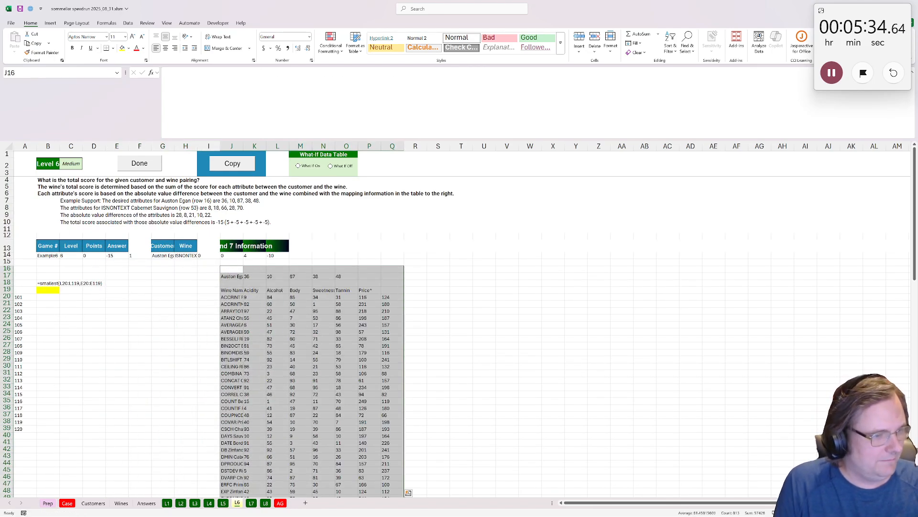
# Step: Copy the score mapping table from the Case sheet again and paste it at E19 on sheet L6
pyautogui.click(67, 503)
pyautogui.hotkey('ctrl', 'c')
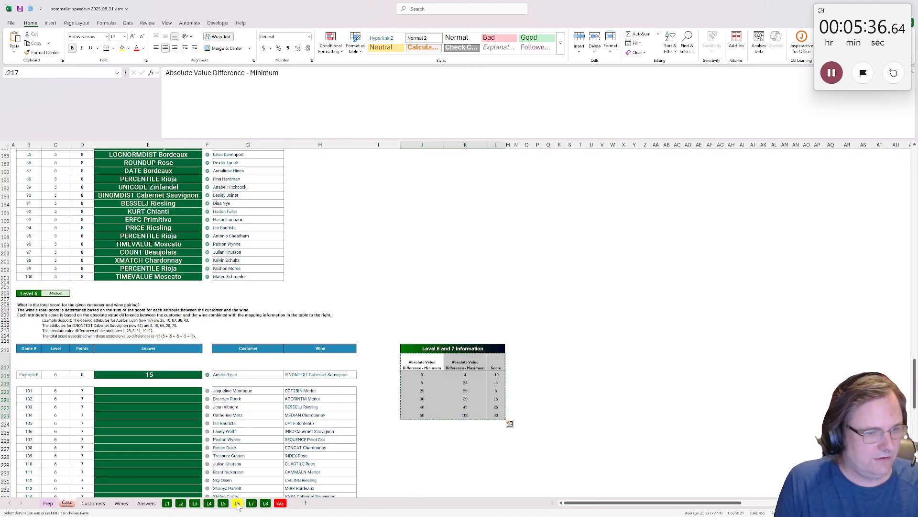
pyautogui.click(237, 503)
pyautogui.click(115, 289)
pyautogui.hotkey('ctrl', 'v')
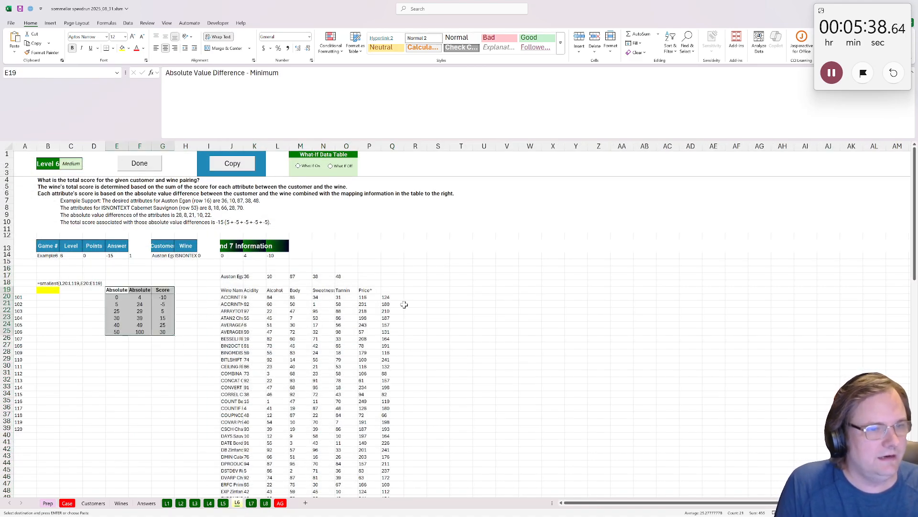
# Step: Remove the SUM wrapper from the formula in Q20, leaving =ABS(K20:O20-$K$17:$O$17)
pyautogui.click(400, 304)
pyautogui.click(390, 297)
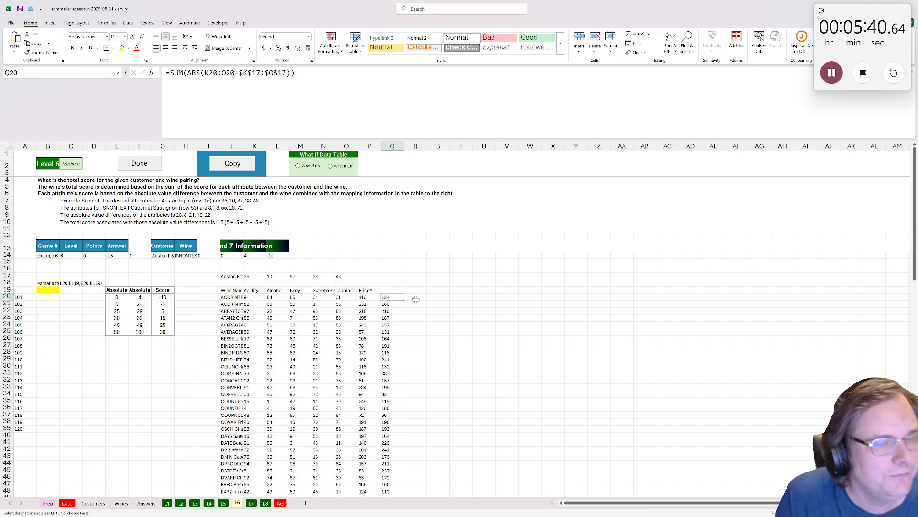
pyautogui.moveTo(187, 73); pyautogui.dragTo(170, 73)
pyautogui.press('Delete')
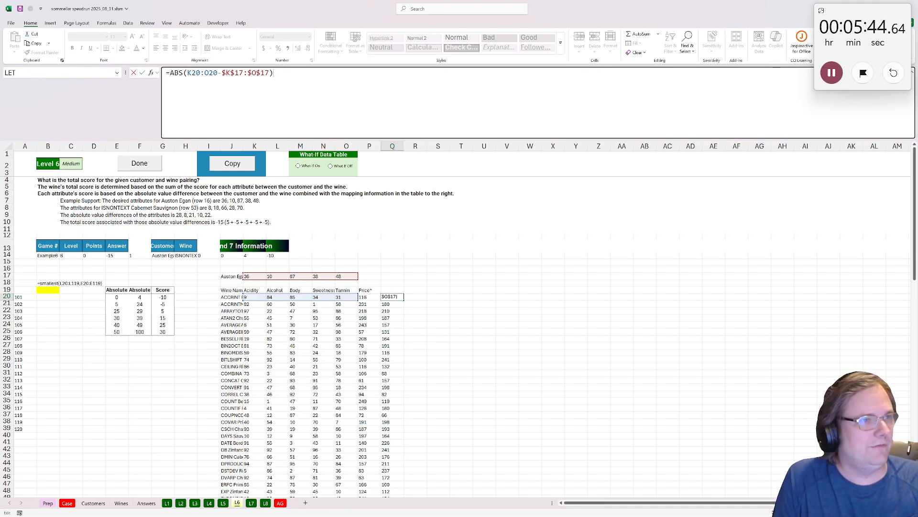
# Step: Wrap Q20's absolute differences in an XLOOKUP against $E$20:$E$25 that returns $G$20:$G$25, with match mode -1
pyautogui.write('xlookuP(')
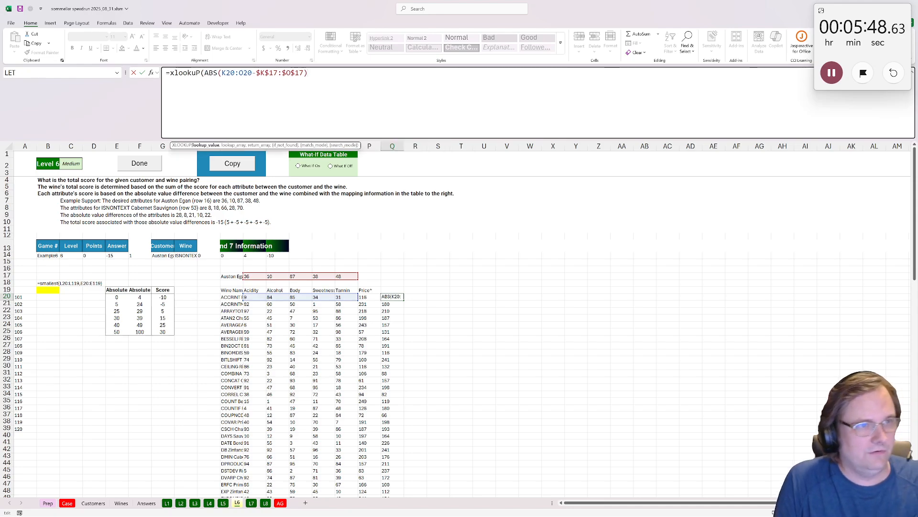
pyautogui.write(',')
pyautogui.moveTo(116, 297); pyautogui.dragTo(118, 330)
pyautogui.press('F4')
pyautogui.write(',')
pyautogui.moveTo(162, 298); pyautogui.dragTo(168, 329)
pyautogui.press('F4')
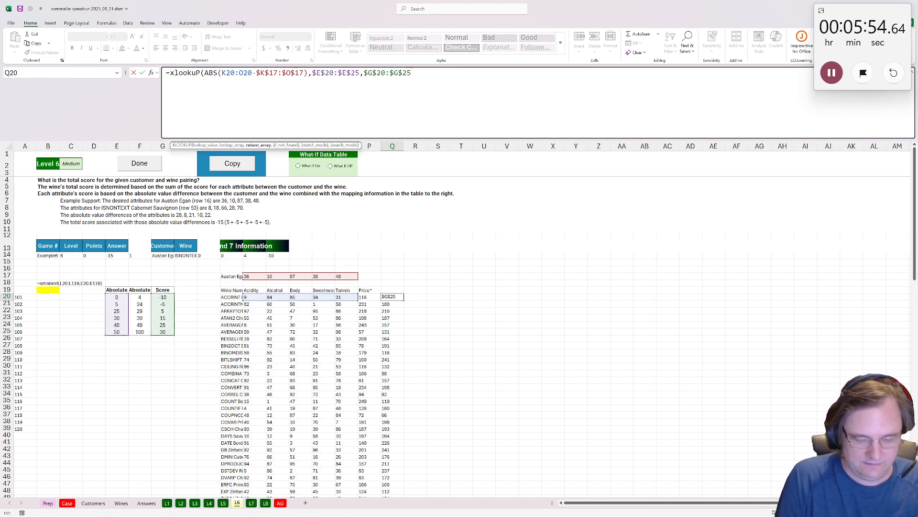
pyautogui.write(',,')
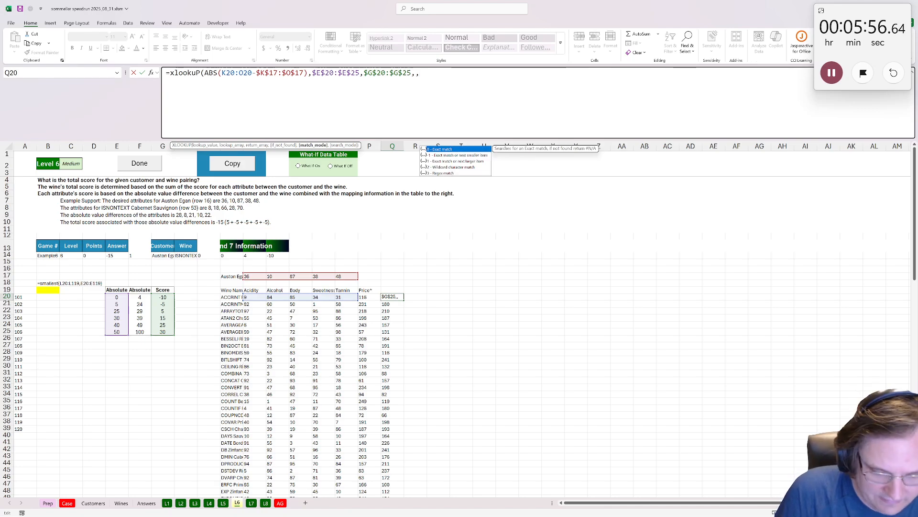
pyautogui.write('-1)')
pyautogui.hotkey('ctrl', 'Return')
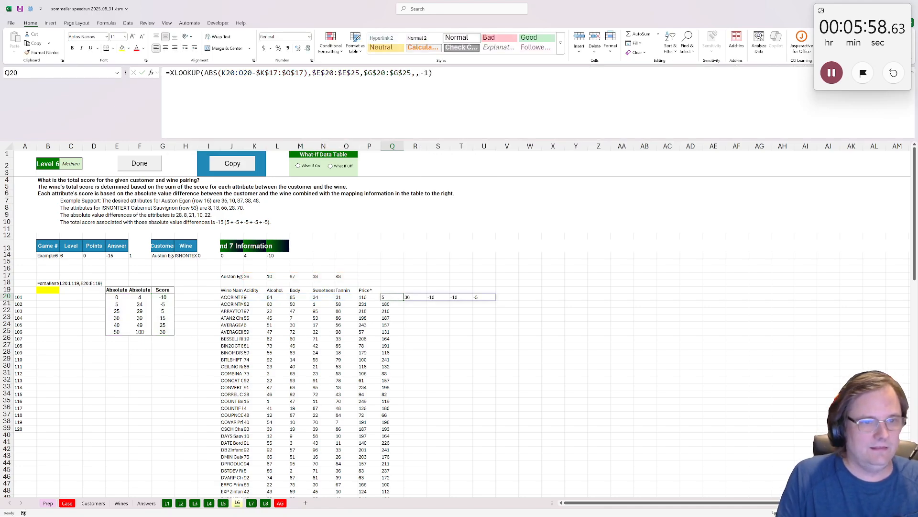
# Step: Wrap the XLOOKUP in Q20 in SUM and fill the formula down for all wines
pyautogui.click(169, 73)
pyautogui.write('sum(')
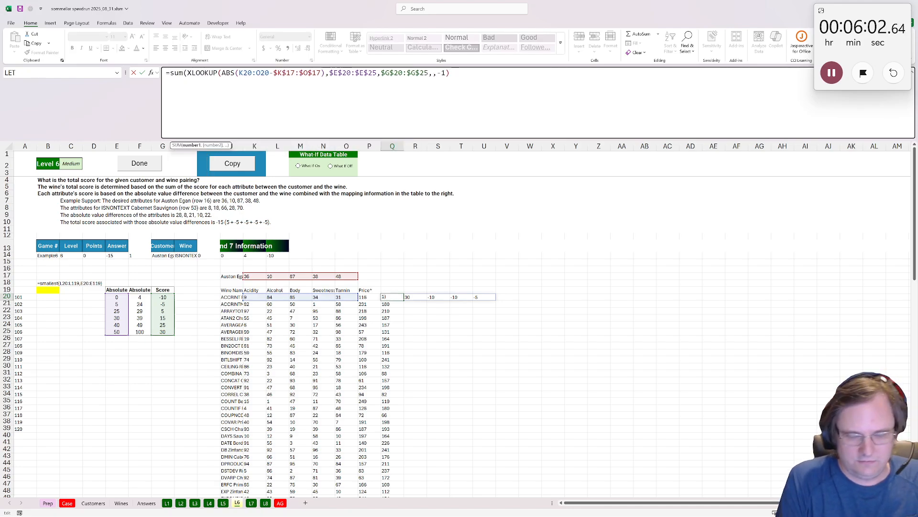
pyautogui.write(')')
pyautogui.hotkey('ctrl', 'Return')
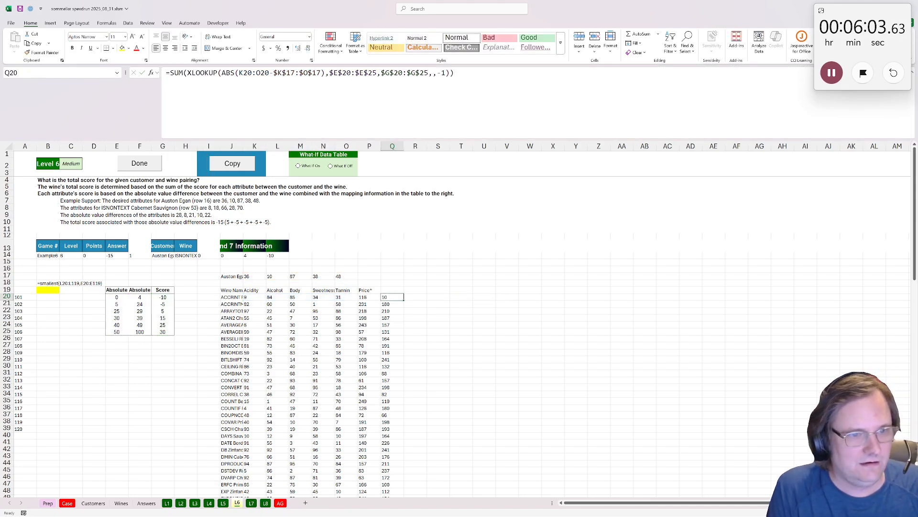
pyautogui.doubleClick(404, 299)
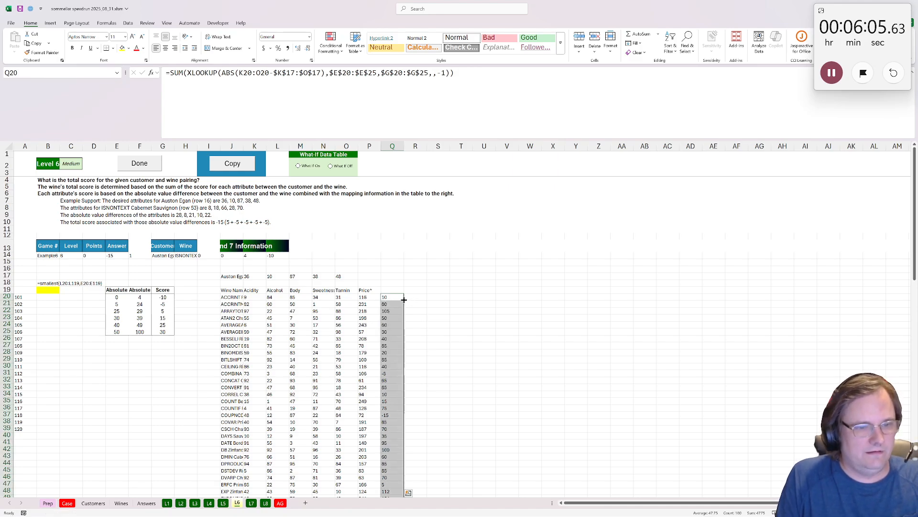
pyautogui.click(44, 290)
pyautogui.click(56, 283)
pyautogui.moveTo(268, 74); pyautogui.dragTo(167, 74)
pyautogui.hotkey('ctrl', 'c')
pyautogui.click(41, 289)
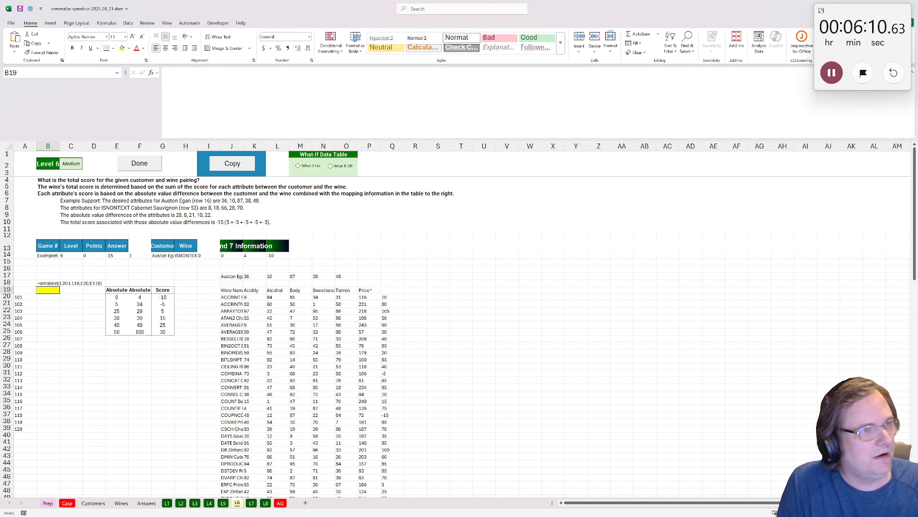
pyautogui.click(184, 74)
pyautogui.hotkey('ctrl', 'v')
pyautogui.press('Return')
pyautogui.doubleClick(40, 290)
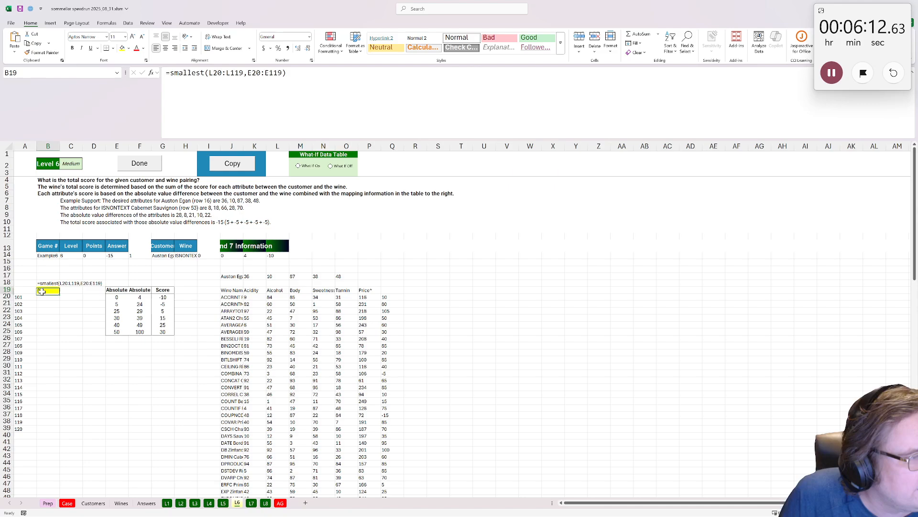
pyautogui.moveTo(297, 341); pyautogui.dragTo(411, 342)
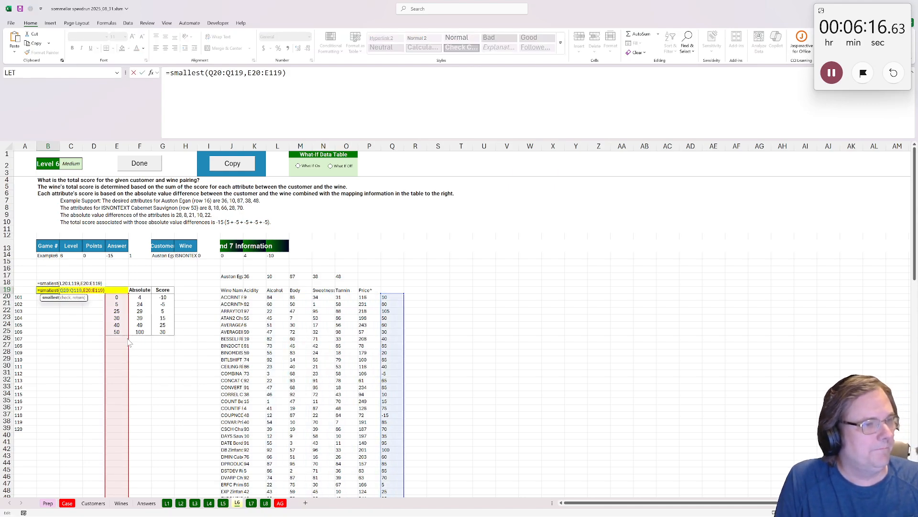
pyautogui.moveTo(128, 339); pyautogui.dragTo(229, 340)
pyautogui.press('Escape')
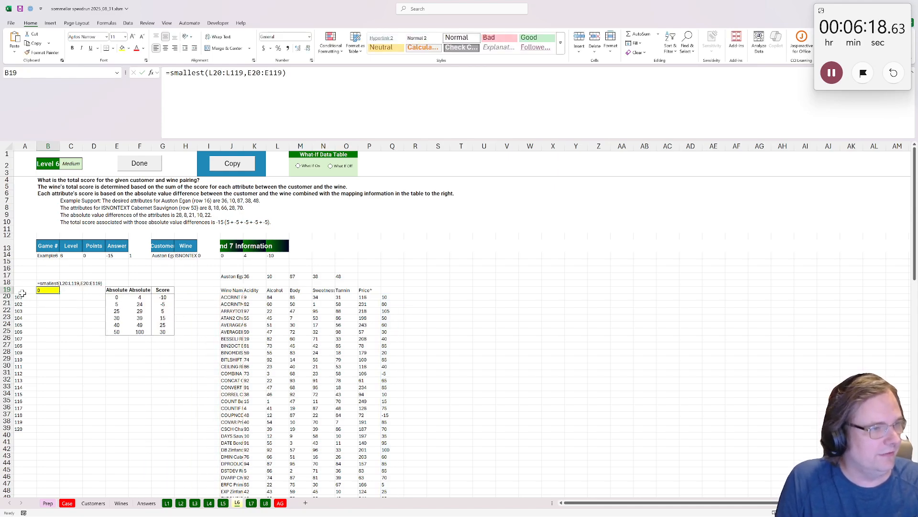
# Step: Enter =XLOOKUP(H14,J20:J119,Q20:Q119) in B19 to return the total score for the given wine
pyautogui.write('=xlookuP(')
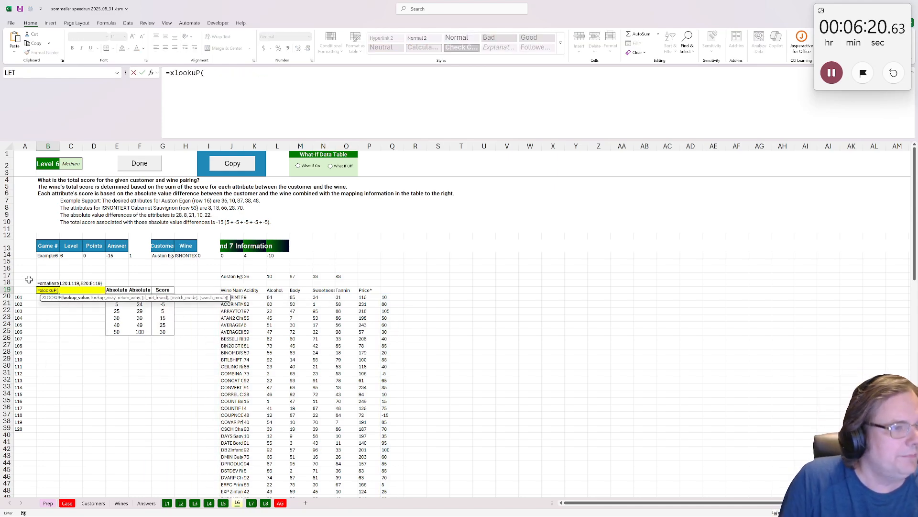
pyautogui.click(185, 257)
pyautogui.write(',')
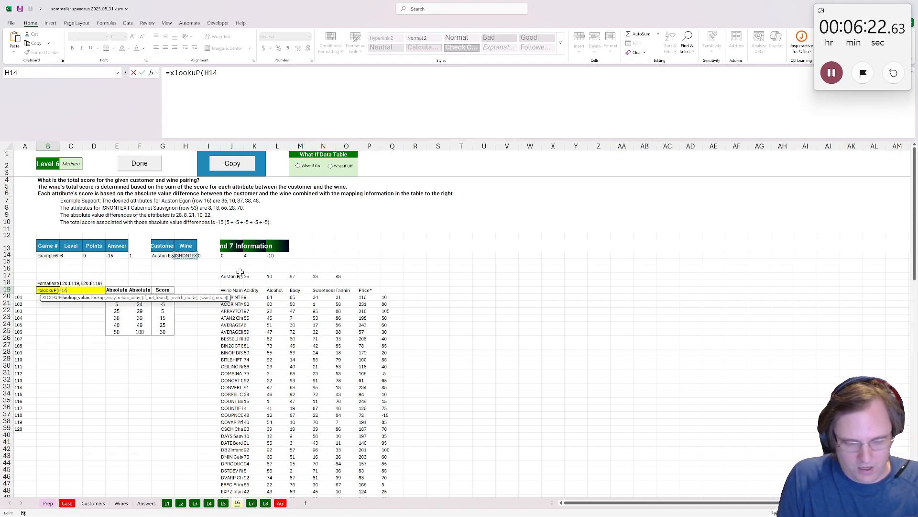
pyautogui.click(234, 297)
pyautogui.hotkey('ctrl', 'shift', 'Down')
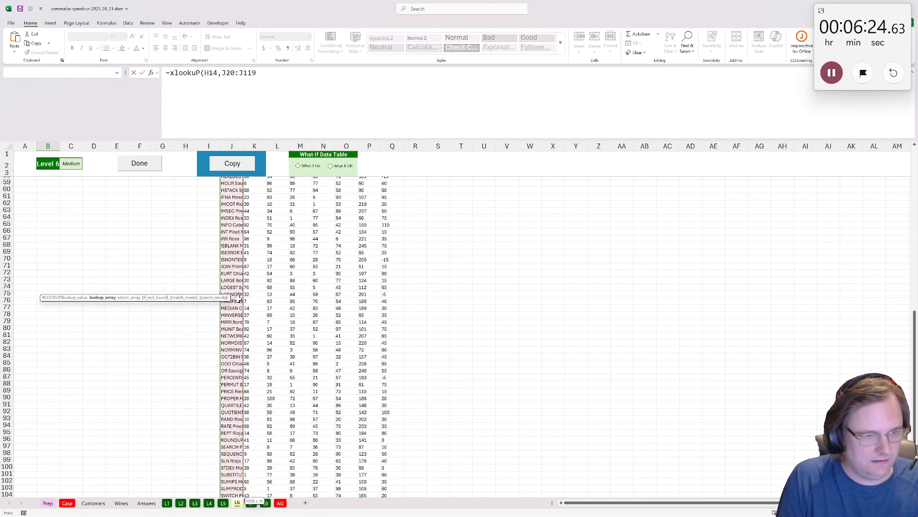
pyautogui.write('.')
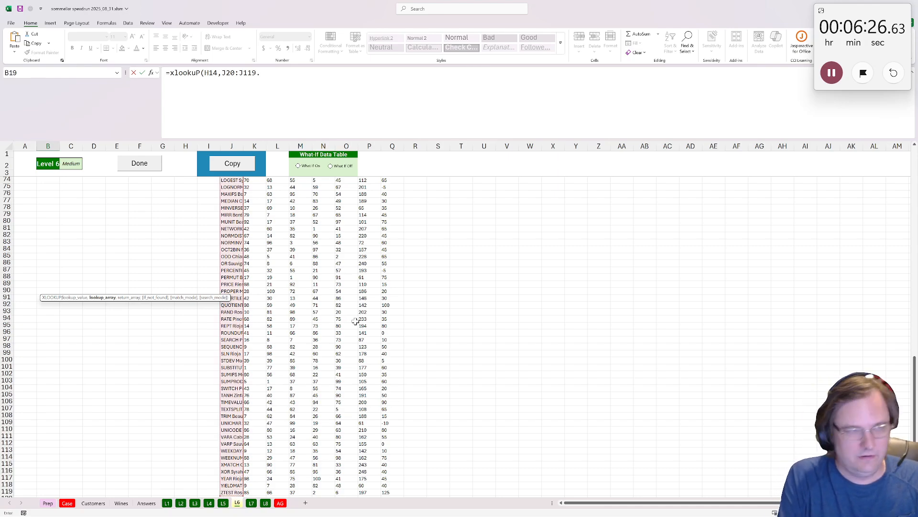
pyautogui.press('BackSpace')
pyautogui.write(',')
pyautogui.click(391, 492)
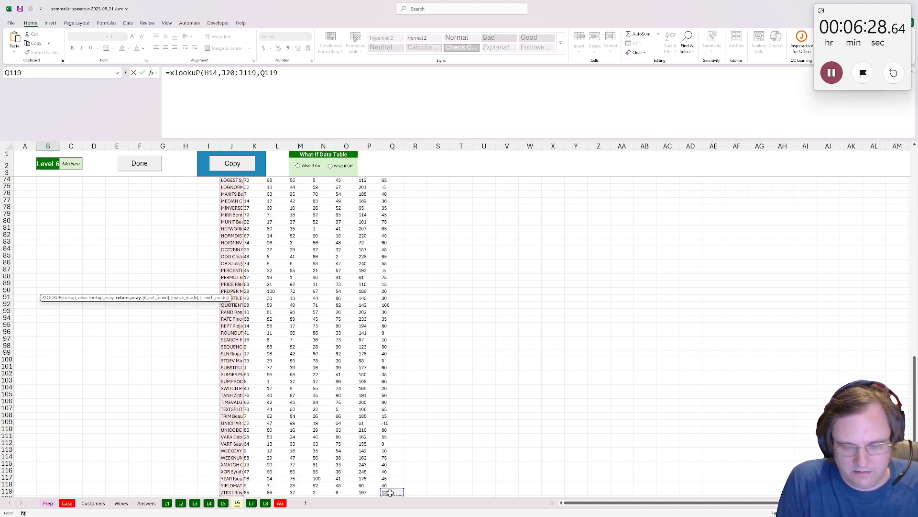
pyautogui.hotkey('ctrl', 'shift', 'Up')
pyautogui.press('Up')
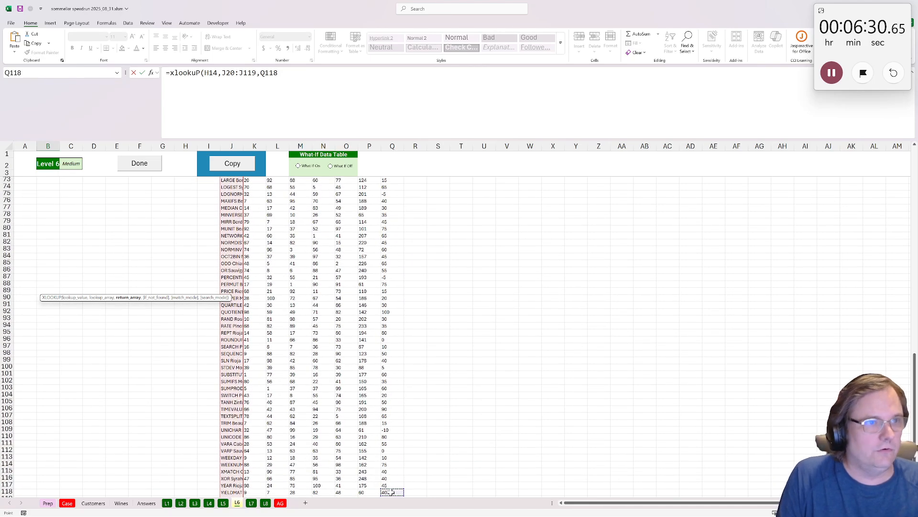
pyautogui.scroll(-2, 399, 458)
pyautogui.click(398, 457)
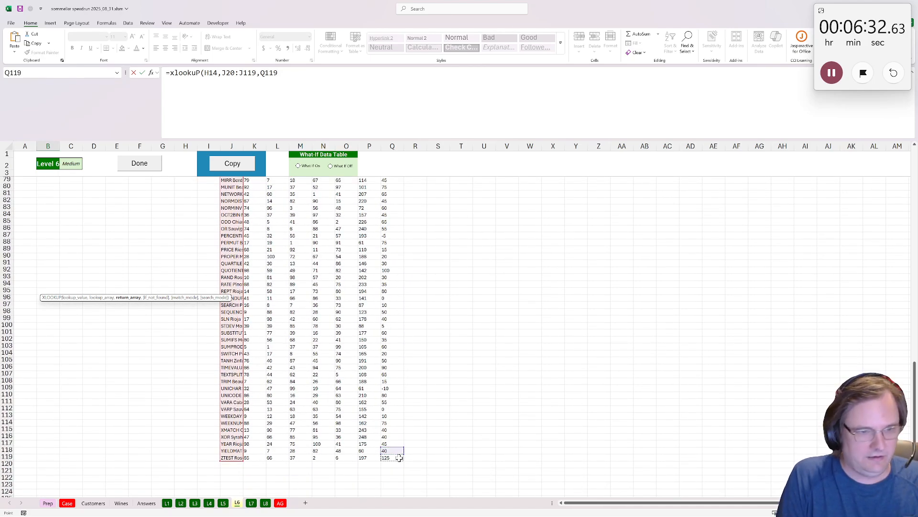
pyautogui.hotkey('ctrl', 'shift', 'Up')
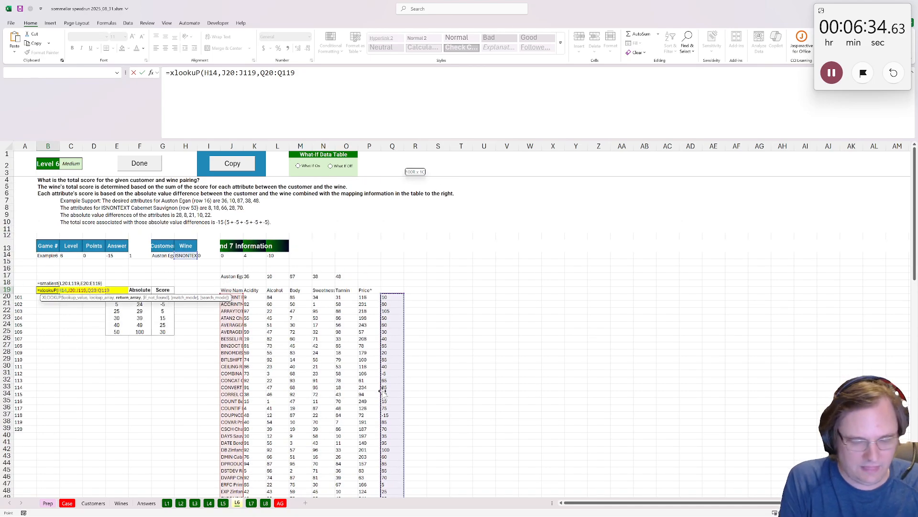
pyautogui.hotkey('ctrl', 'Return')
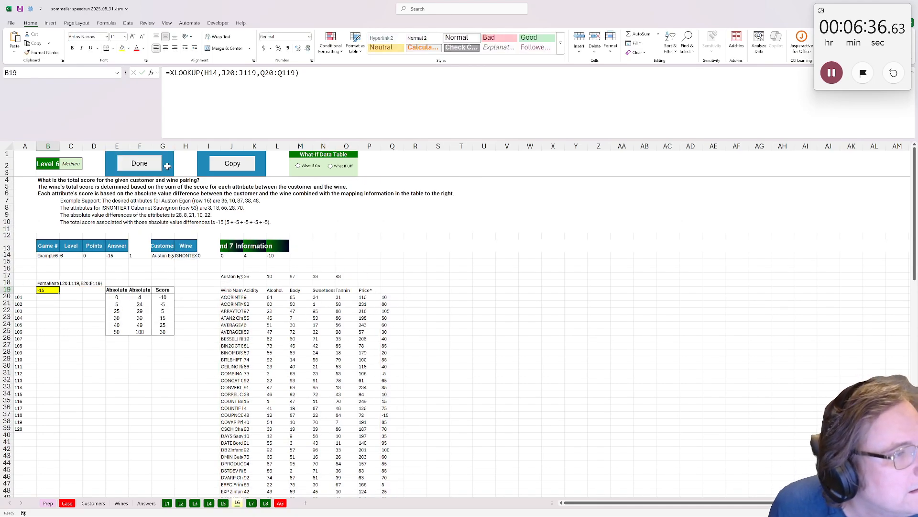
# Step: Mark level 6 as done and copy its working area onto sheet L7
pyautogui.click(168, 166)
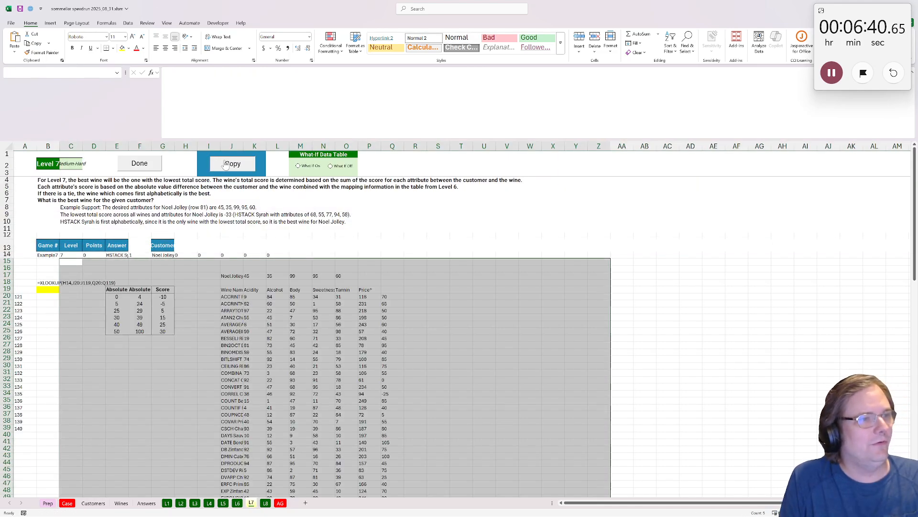
pyautogui.click(183, 311)
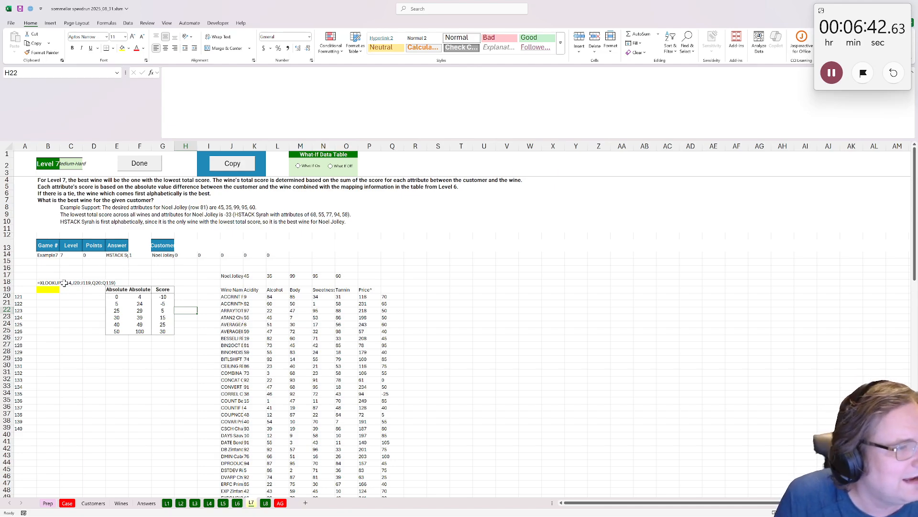
pyautogui.click(48, 283)
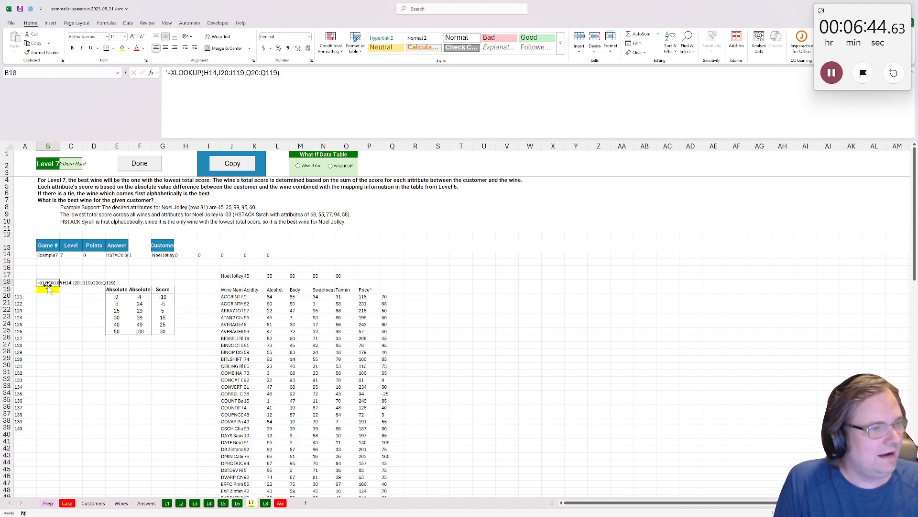
# Step: Enter =smallest(Q20:Q119,J20:J119) in B19 to return the wine with the lowest total score
pyautogui.click(43, 290)
pyautogui.write('=sma')
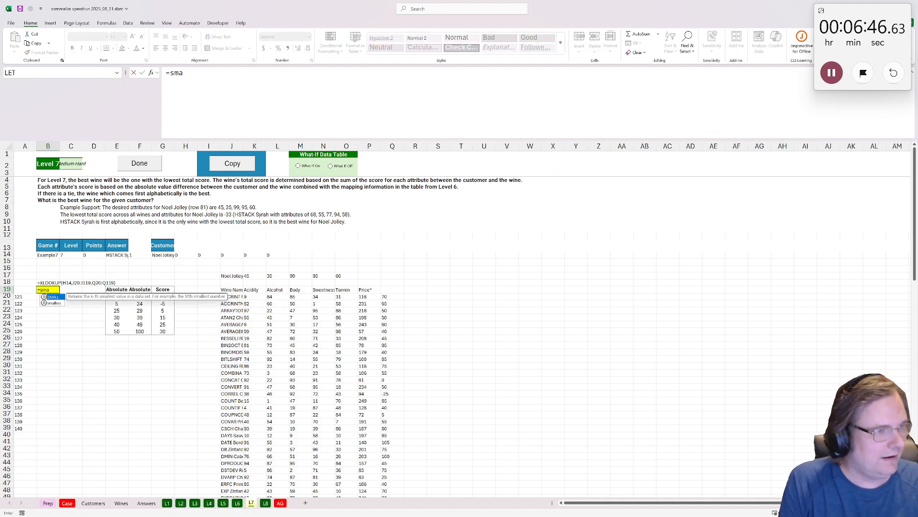
pyautogui.write('llest(')
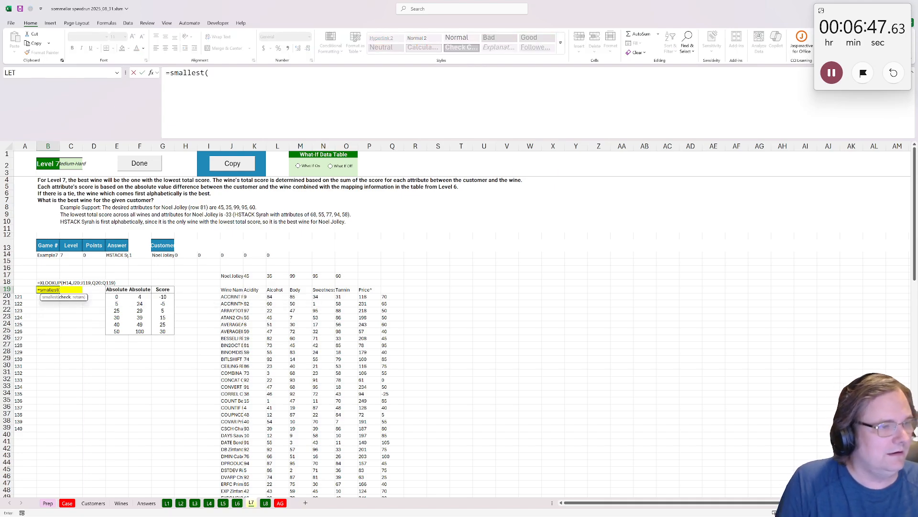
pyautogui.click(385, 297)
pyautogui.write(',')
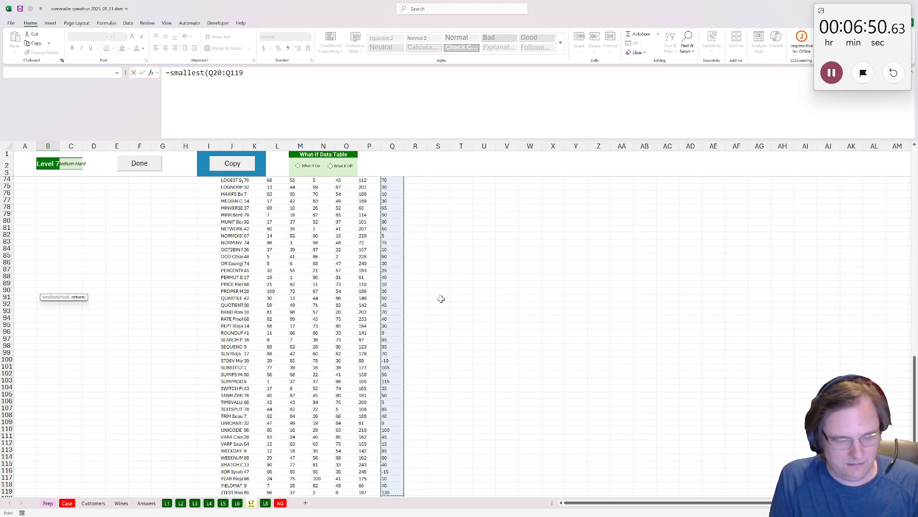
pyautogui.click(237, 491)
pyautogui.hotkey('ctrl', 'shift', 'Up')
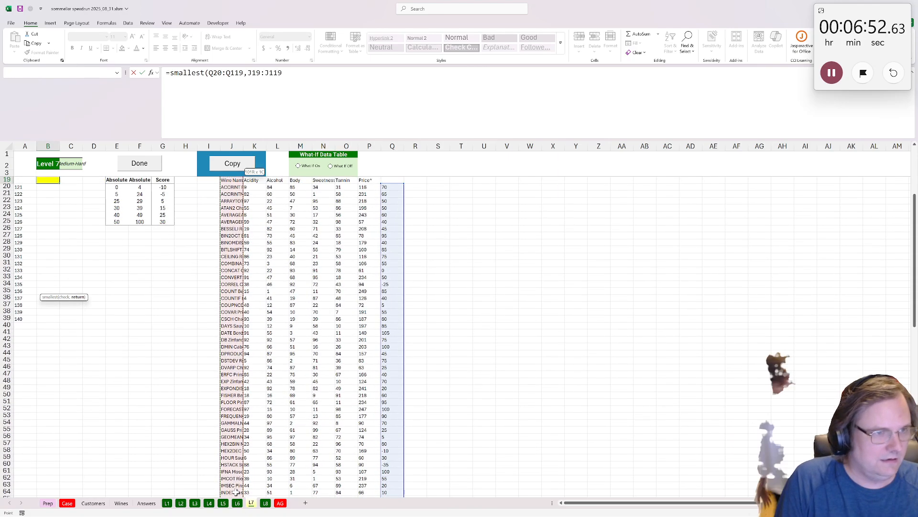
pyautogui.hotkey('shift', 'Down')
pyautogui.write(')')
pyautogui.hotkey('ctrl', 'Return')
# Step: Mark level 7 as done and copy its working area onto sheet L8
pyautogui.click(130, 165)
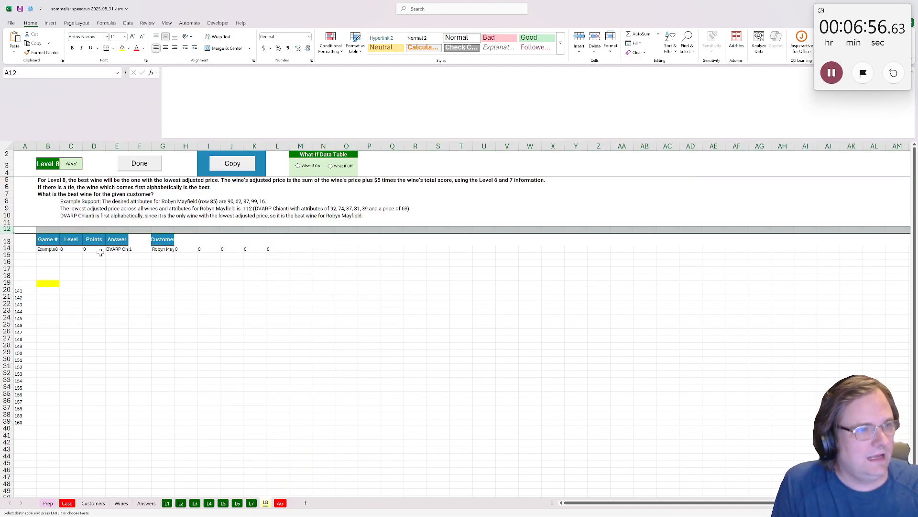
pyautogui.click(236, 162)
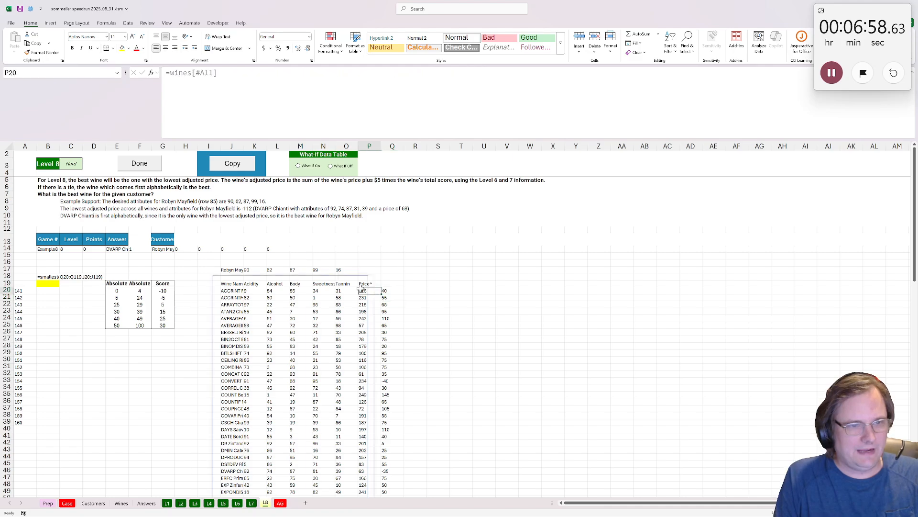
pyautogui.click(388, 291)
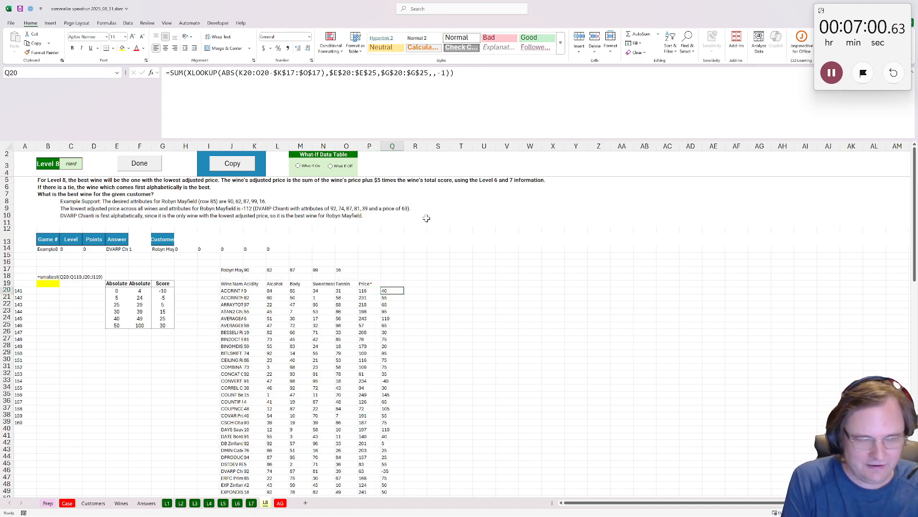
pyautogui.write('=5')
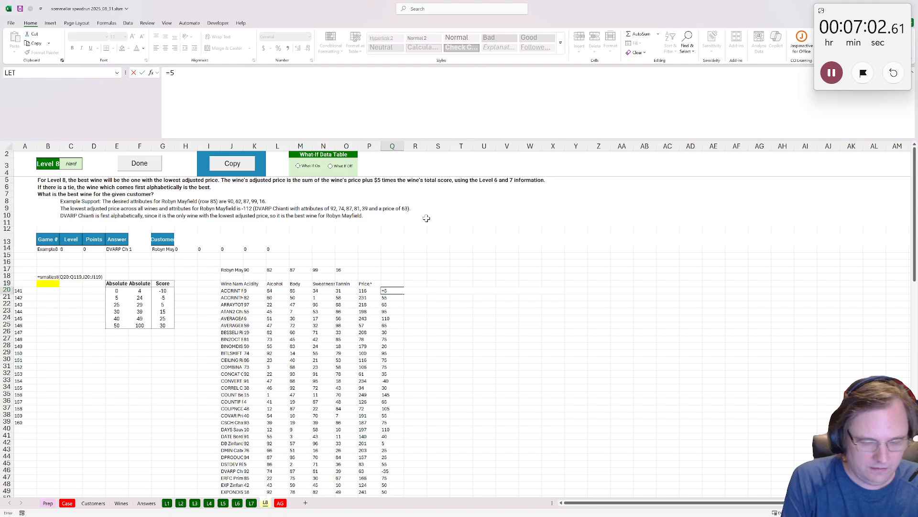
pyautogui.press('Escape')
# Step: Label the total score column Score in Q19
pyautogui.press('Right')
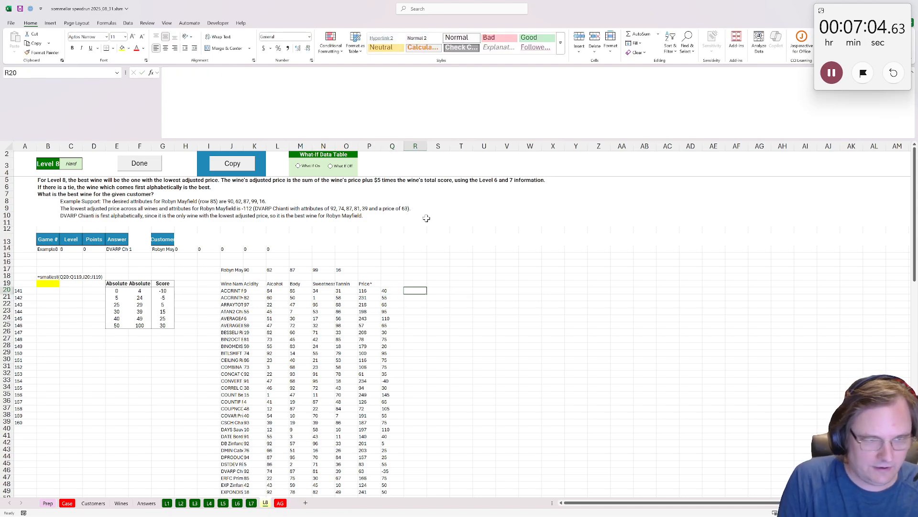
pyautogui.press('Up')
pyautogui.press('Left')
pyautogui.write('Sc')
pyautogui.press('Down')
# Step: Enter the adjusted price formula =5*Q20+P20 in R20 and fill it down for all wines
pyautogui.press('Right')
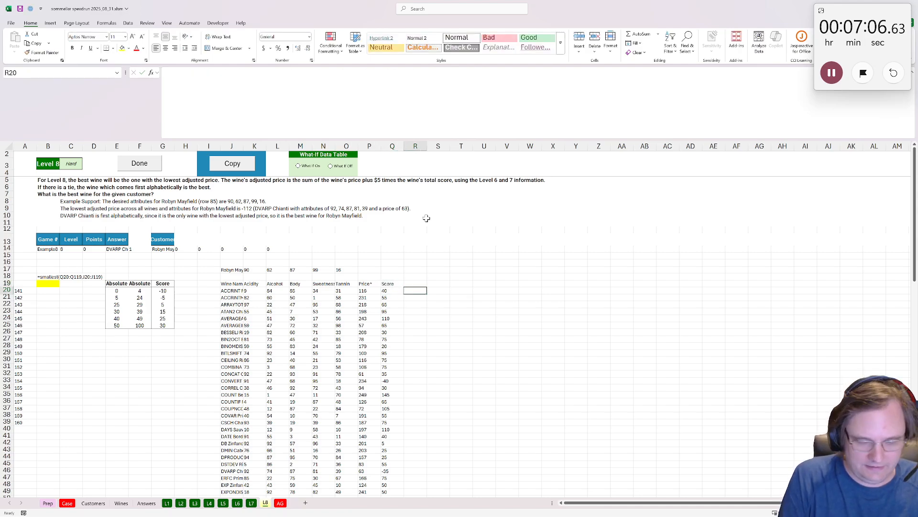
pyautogui.write('=')
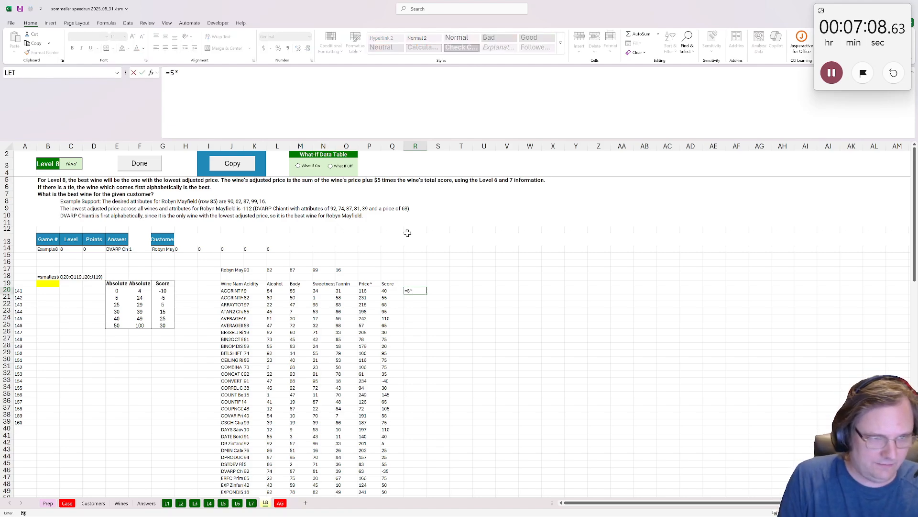
pyautogui.write('5*')
pyautogui.click(392, 290)
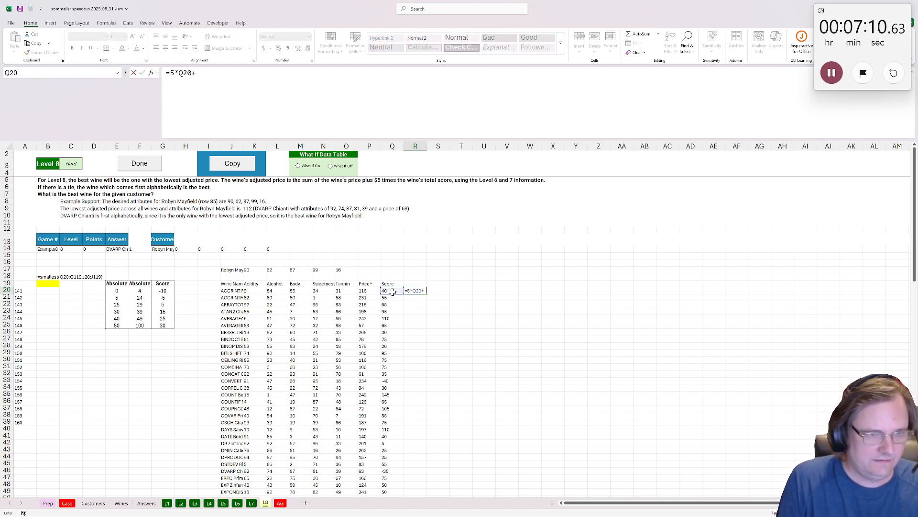
pyautogui.write('+')
pyautogui.click(364, 291)
pyautogui.press('Return')
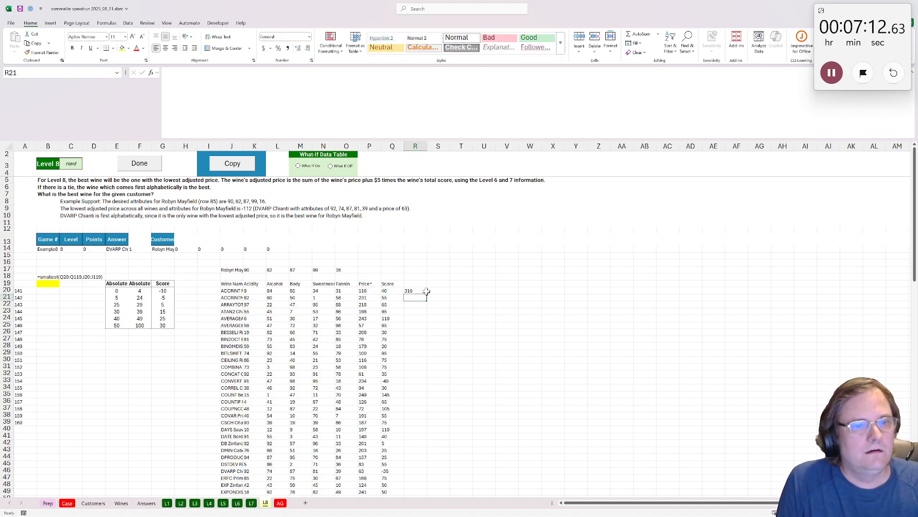
pyautogui.click(423, 290)
pyautogui.doubleClick(427, 294)
# Step: Copy the smallest formula text from B18 and enter it as a live formula in B19
pyautogui.click(48, 282)
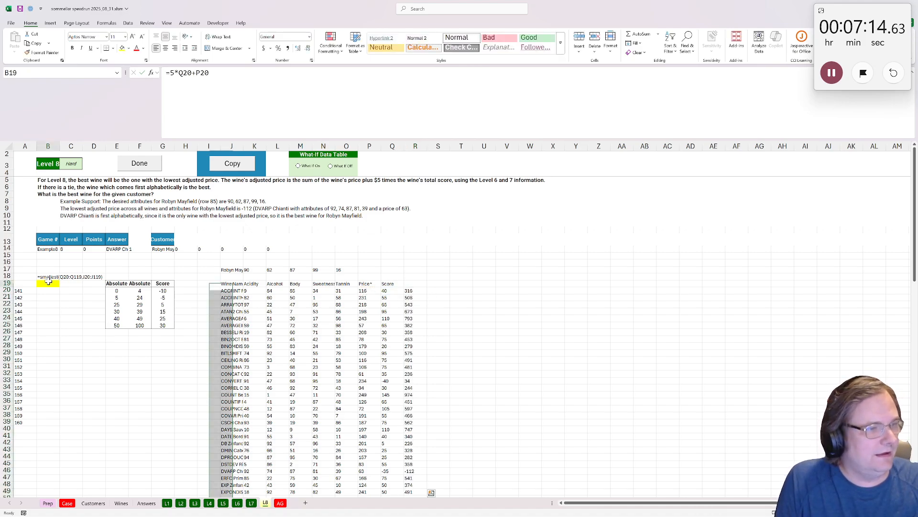
pyautogui.click(48, 277)
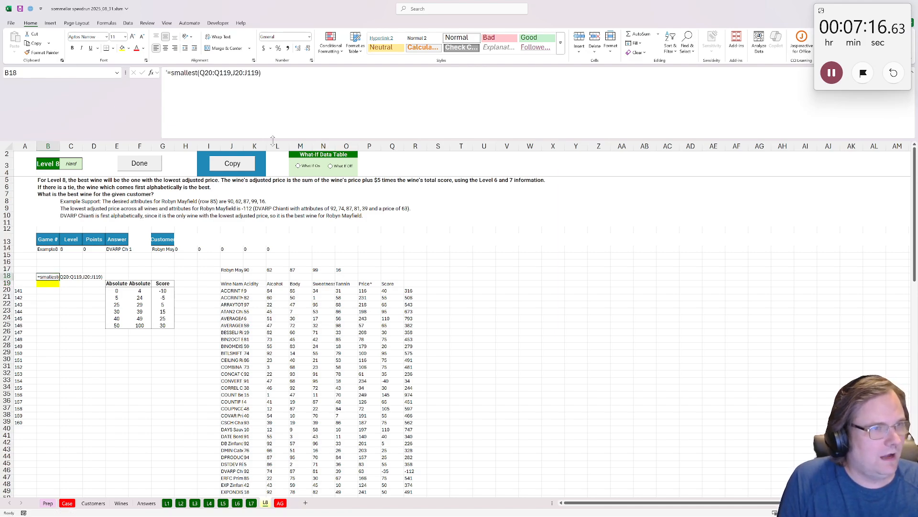
pyautogui.moveTo(262, 73); pyautogui.dragTo(167, 72)
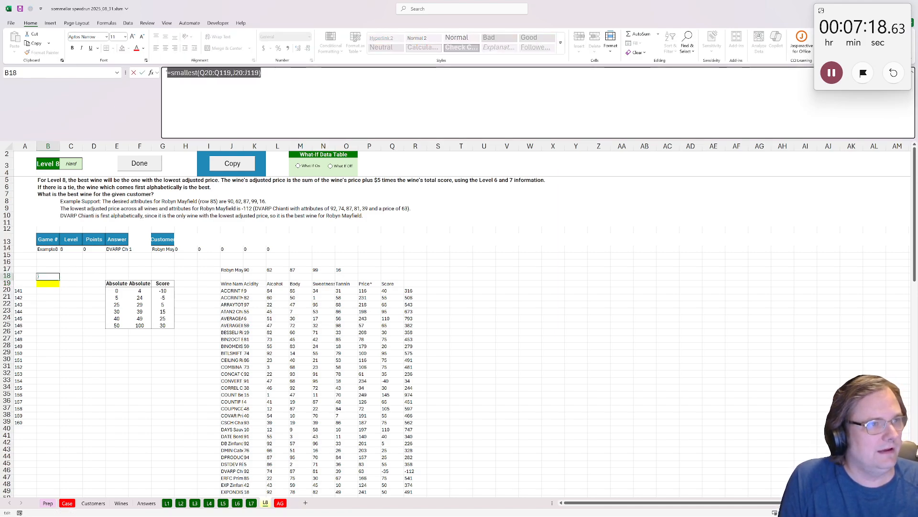
pyautogui.hotkey('ctrl', 'c')
pyautogui.click(38, 282)
pyautogui.click(206, 96)
pyautogui.hotkey('ctrl', 'v')
pyautogui.hotkey('ctrl', 'Return')
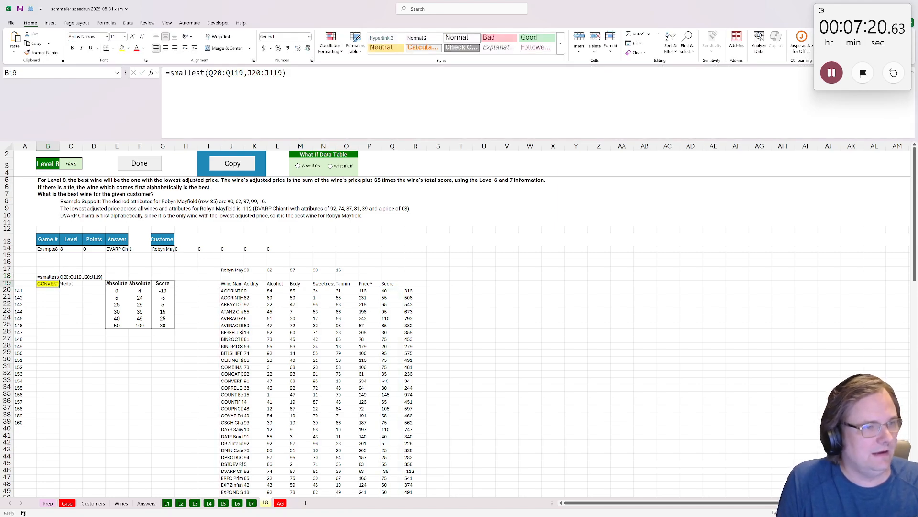
# Step: Move the criteria range of B19's smallest formula to the adjusted prices in column R and mark level 8 as done
pyautogui.doubleClick(45, 283)
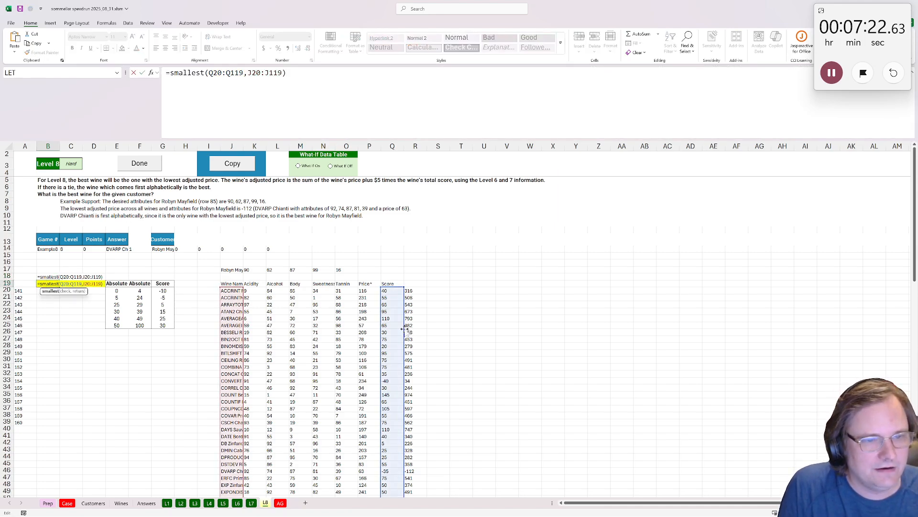
pyautogui.moveTo(405, 331); pyautogui.dragTo(416, 338)
pyautogui.press('Return')
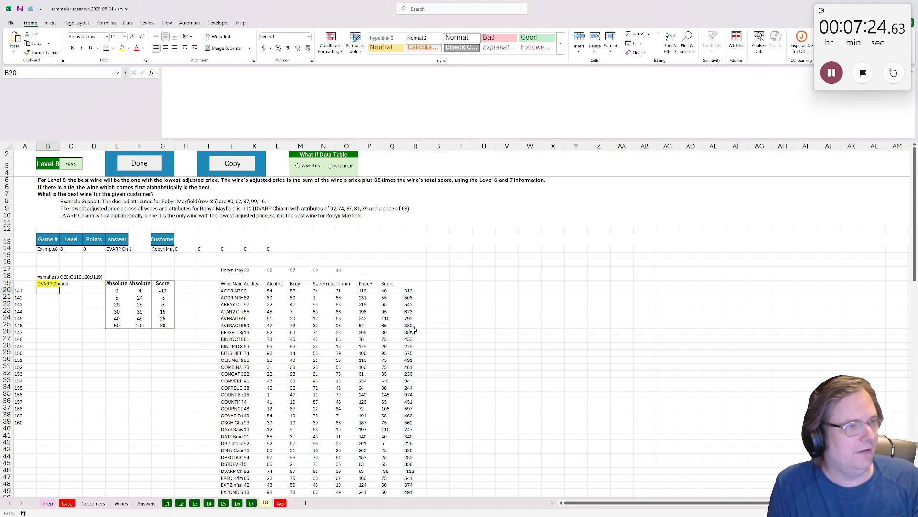
pyautogui.click(167, 166)
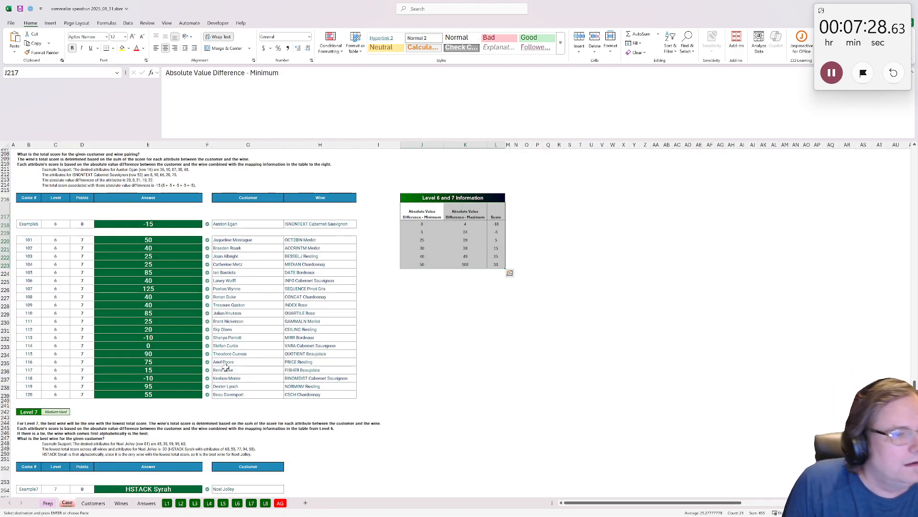
# Step: Review the level answers and the bonus questions on the Case sheet
pyautogui.scroll(-7, 225, 366)
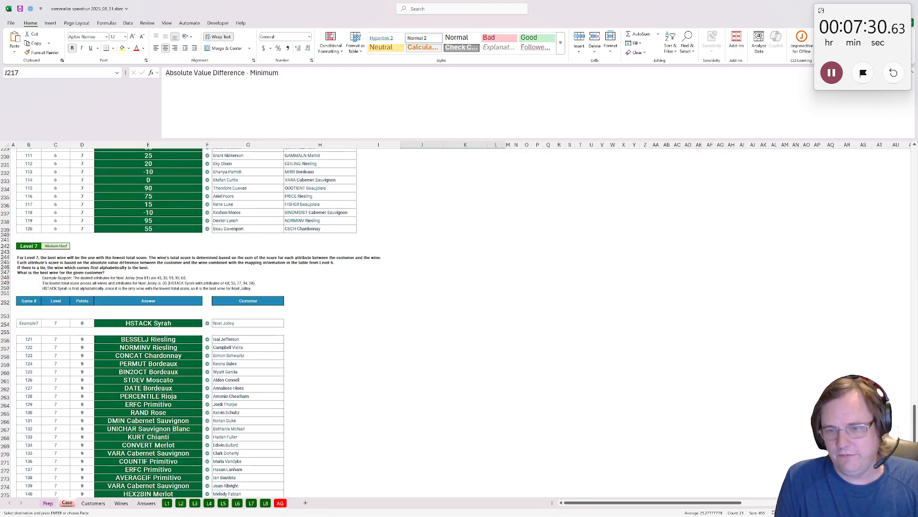
pyautogui.scroll(20, 856, 213)
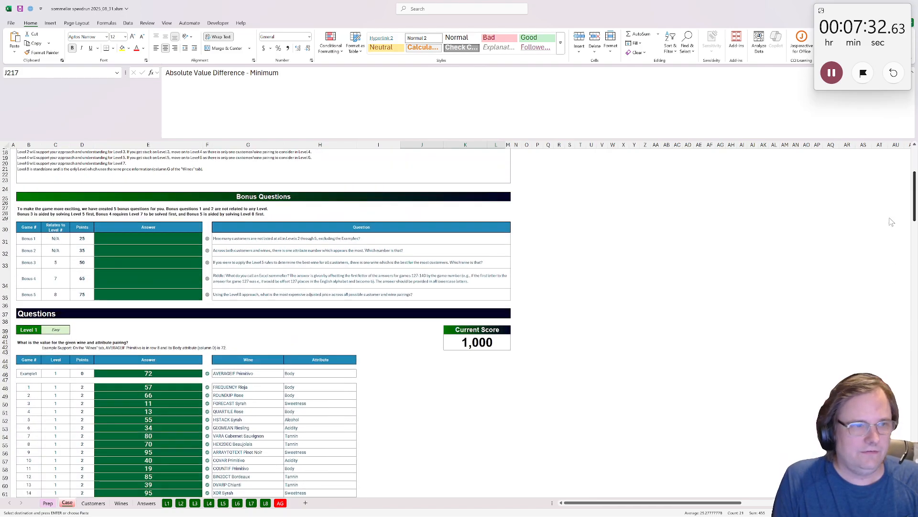
pyautogui.click(156, 303)
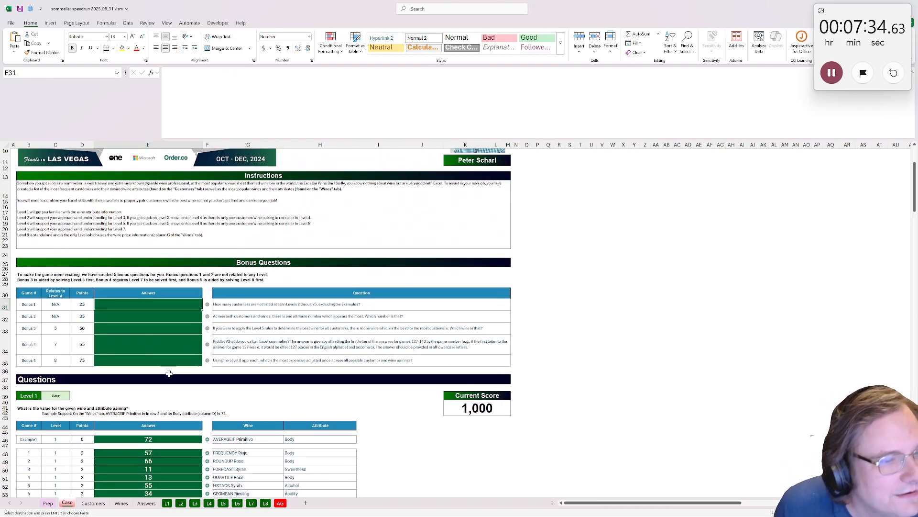
# Step: Run the frequency_table macro on the levels 2 to 5 question data, F21:N100, of the AG sheet
pyautogui.click(280, 503)
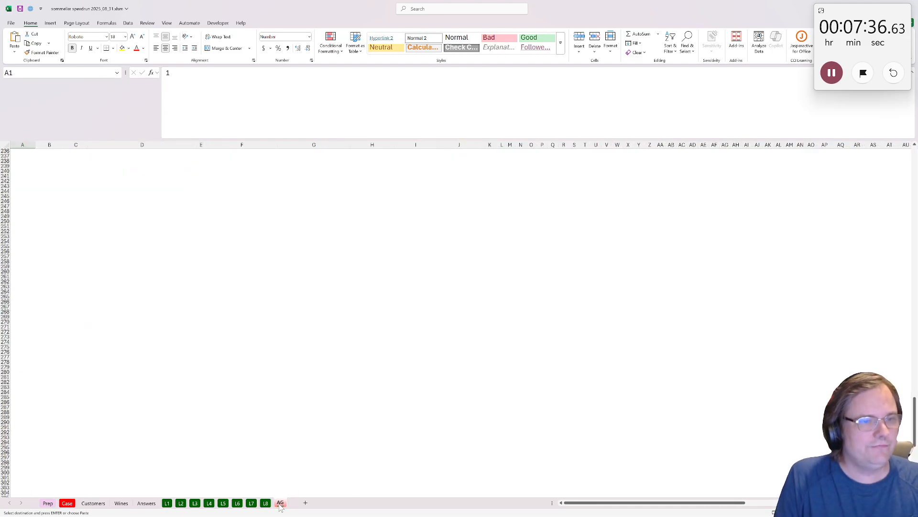
pyautogui.scroll(-10, 102, 214)
pyautogui.scroll(9, 126, 298)
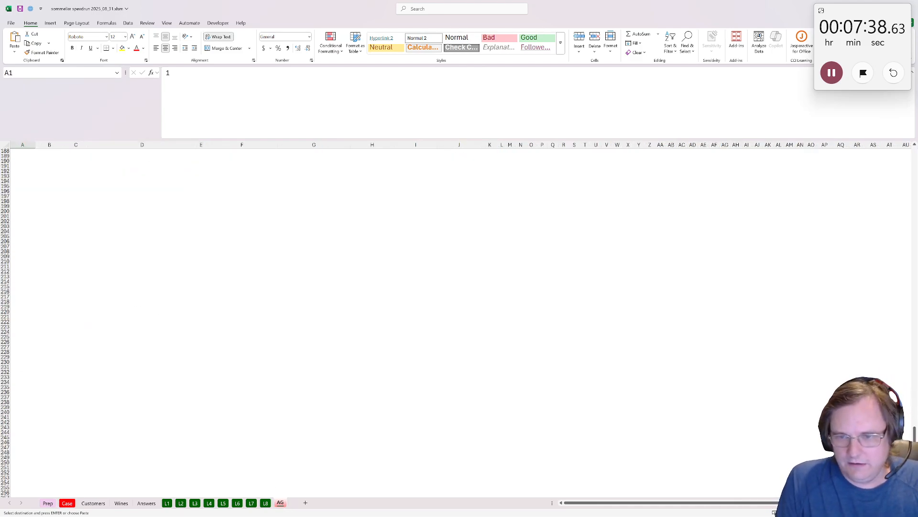
pyautogui.moveTo(914, 452); pyautogui.dragTo(906, 164)
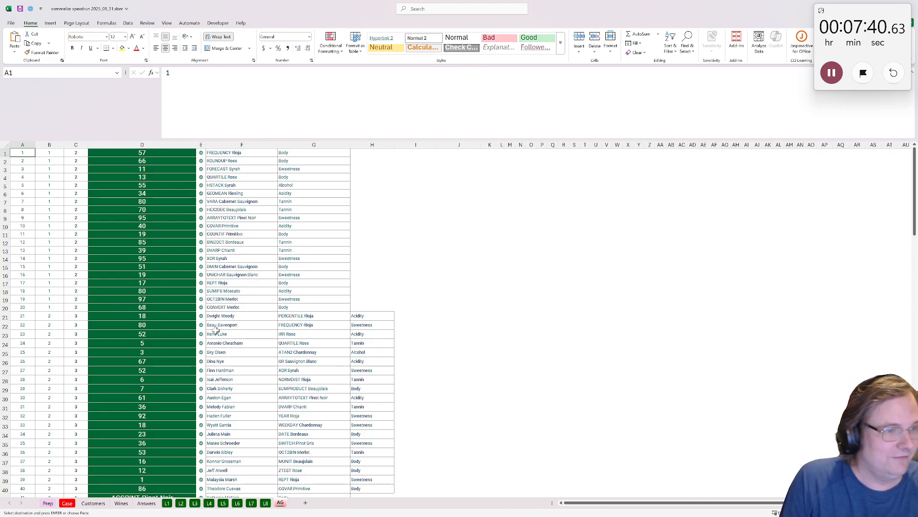
pyautogui.moveTo(221, 316); pyautogui.dragTo(517, 330)
pyautogui.hotkey('ctrl', 'c')
pyautogui.hotkey('ctrl', 'q')
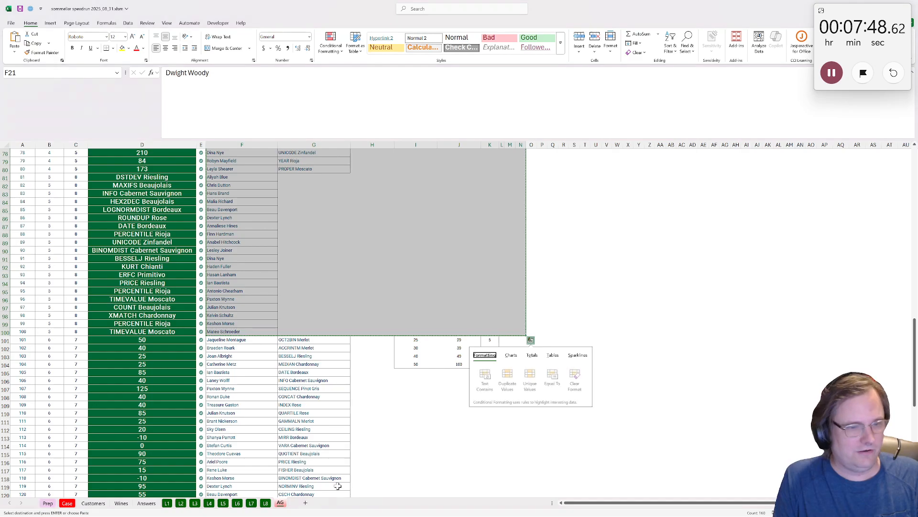
pyautogui.click(218, 23)
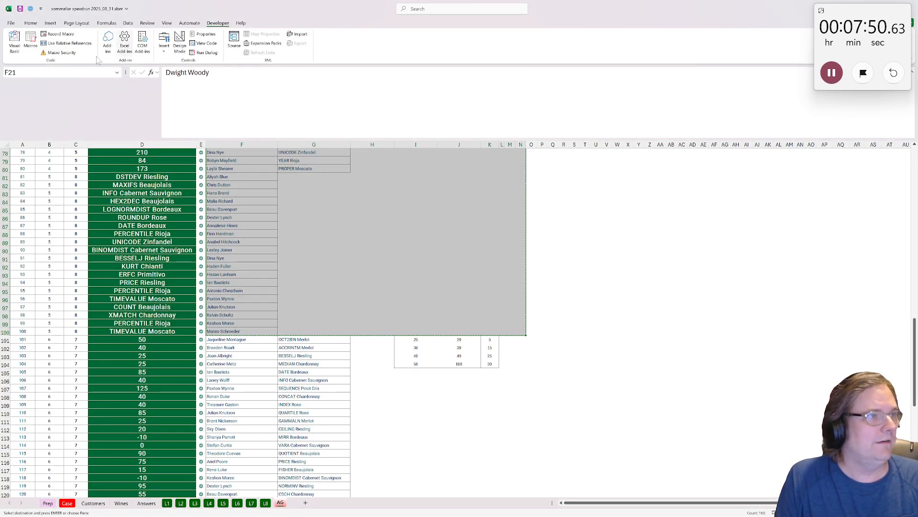
pyautogui.click(30, 43)
pyautogui.click(378, 278)
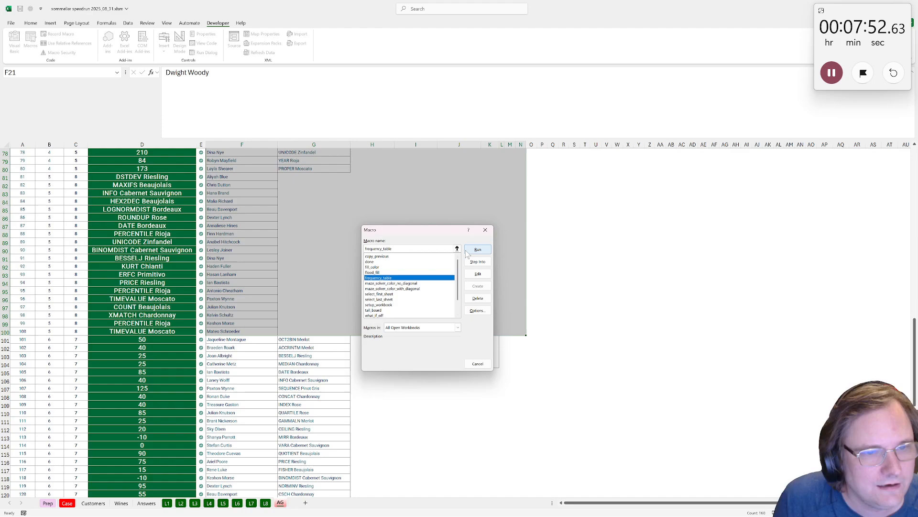
pyautogui.click(467, 249)
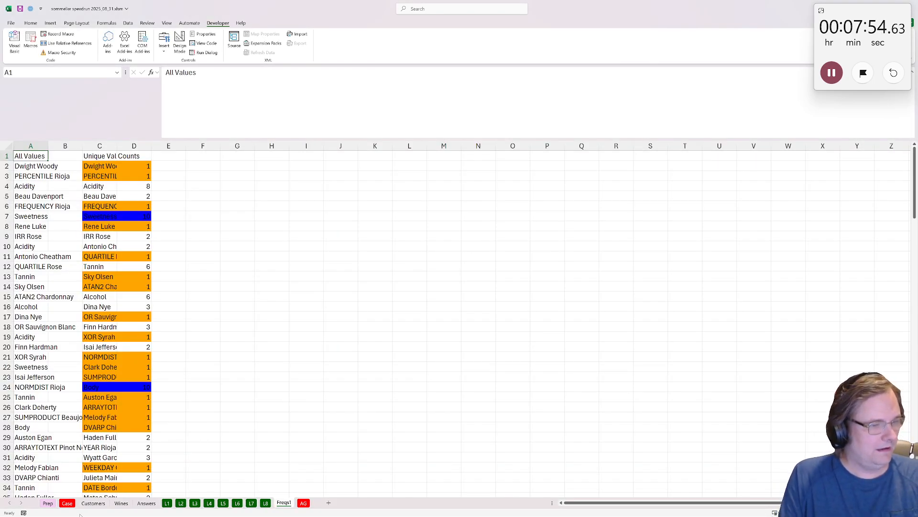
# Step: Add a column G to the Customers table that uses XLOOKUP to find each customer name in Freqs1 column C and return column D
pyautogui.click(93, 503)
pyautogui.click(269, 168)
pyautogui.click(256, 169)
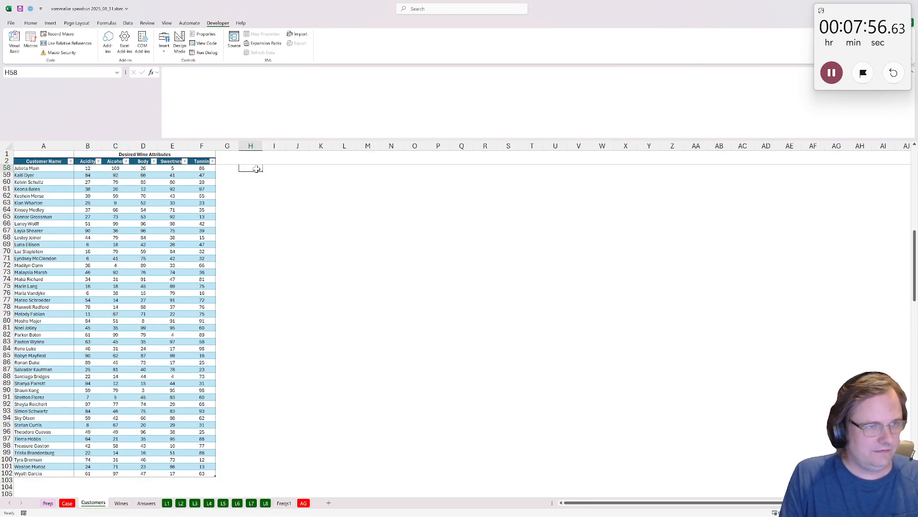
pyautogui.click(227, 167)
pyautogui.write('=xlooku')
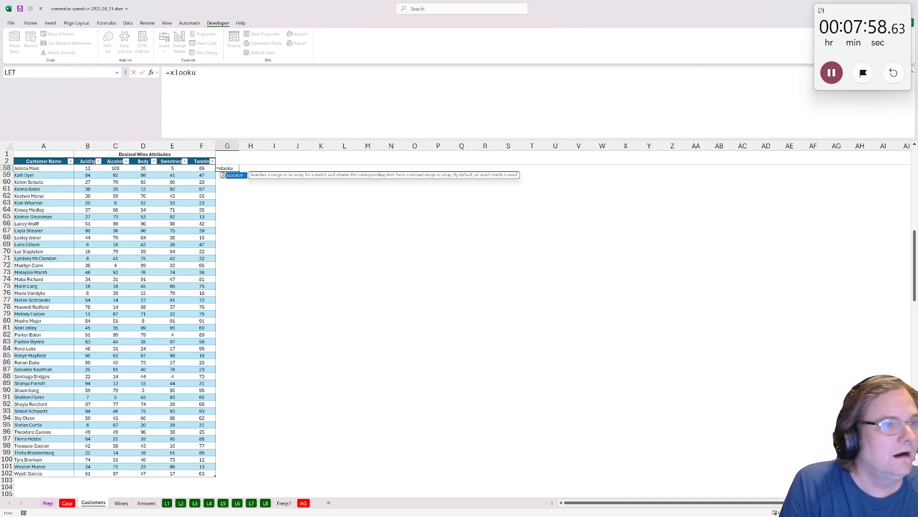
pyautogui.write('P(')
pyautogui.click(28, 168)
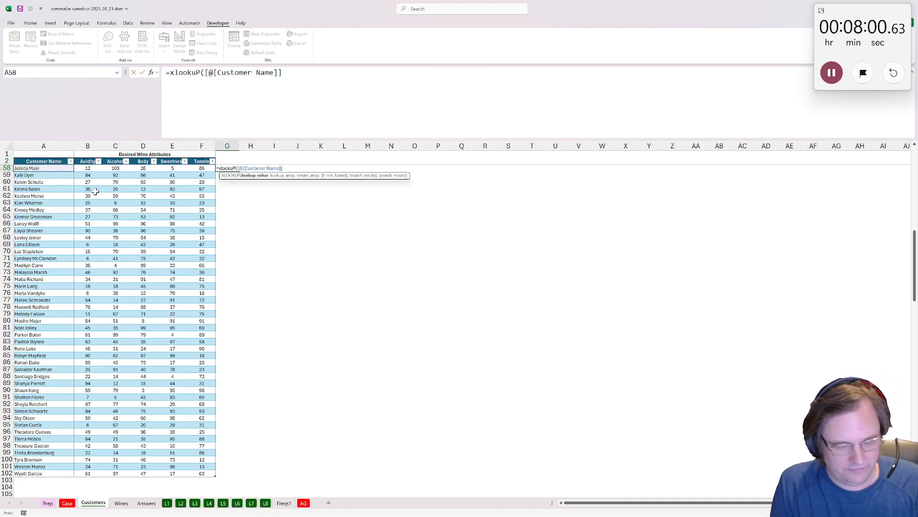
pyautogui.write(',')
pyautogui.click(286, 502)
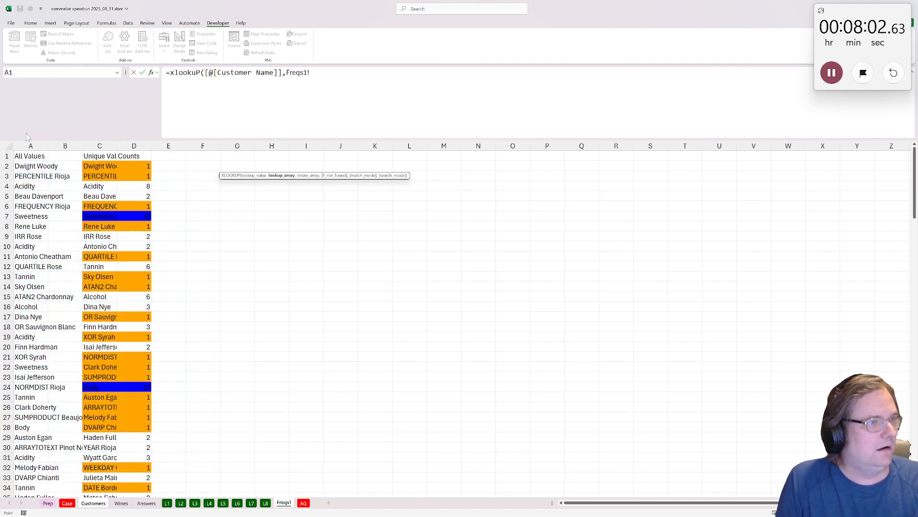
pyautogui.click(37, 145)
pyautogui.click(101, 146)
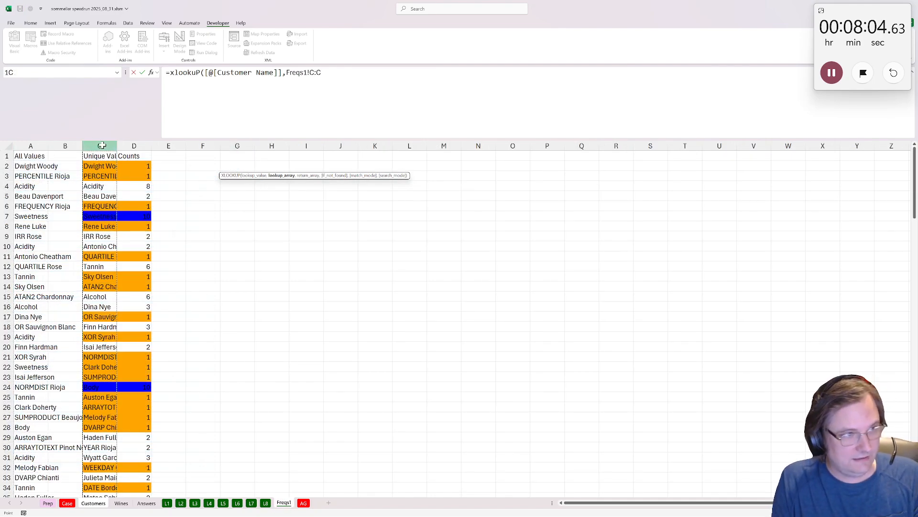
pyautogui.write(',')
pyautogui.click(134, 146)
pyautogui.press('Return')
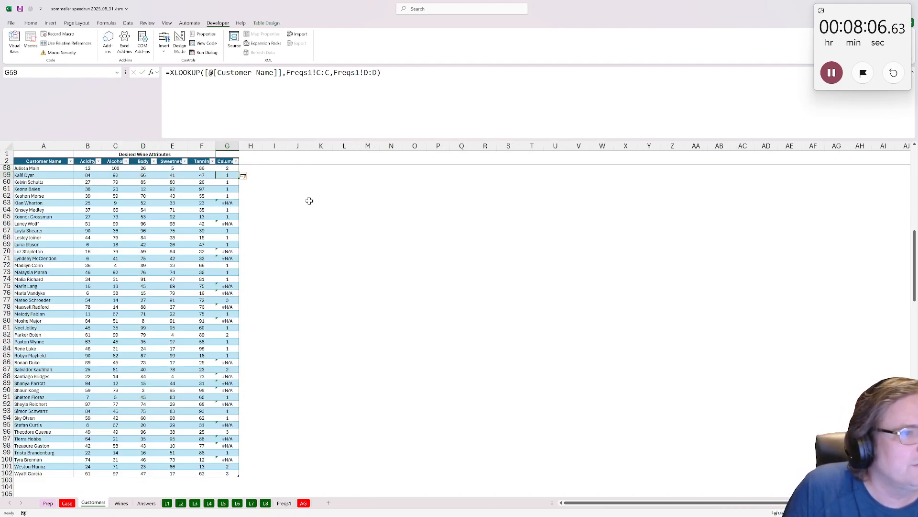
# Step: Filter the Customers table's lookup column to show only the #N/A rows
pyautogui.click(236, 161)
pyautogui.click(170, 254)
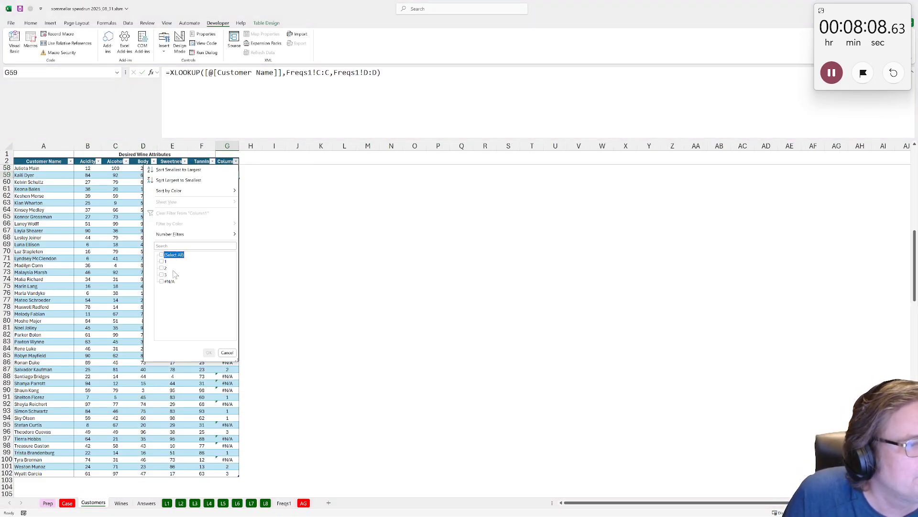
pyautogui.click(168, 281)
pyautogui.click(205, 351)
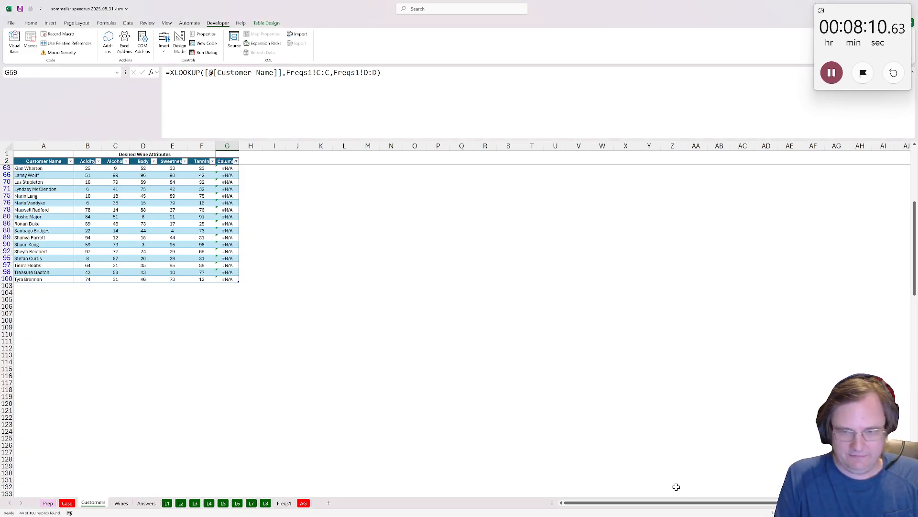
# Step: Enter 44 as the Bonus 1 answer on the Case sheet
pyautogui.click(67, 504)
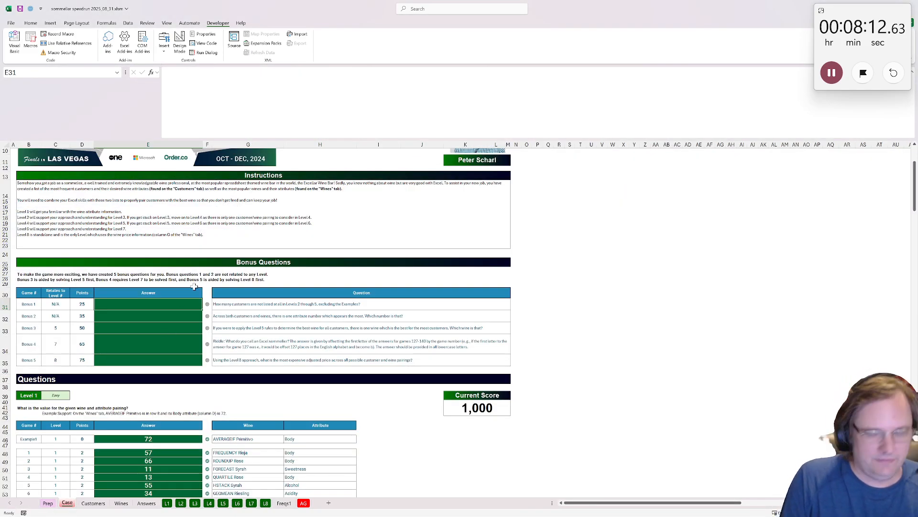
pyautogui.write('44')
pyautogui.press('Return')
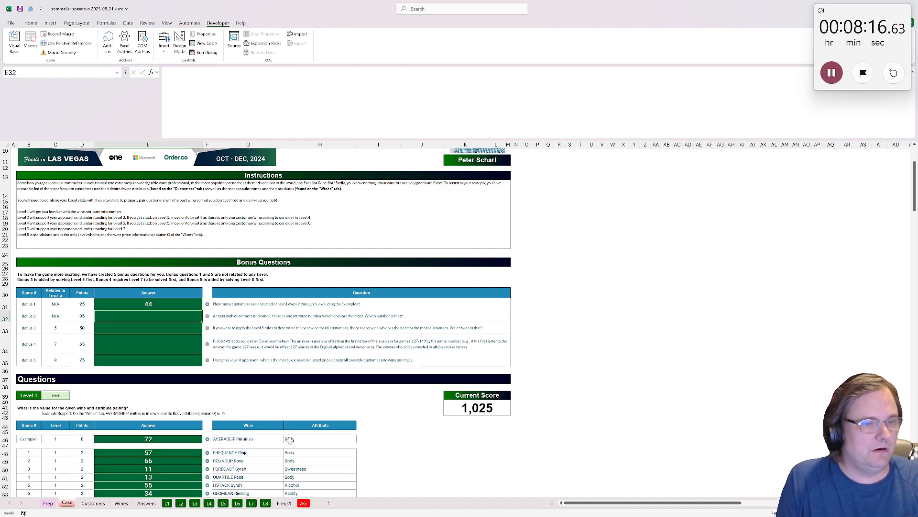
# Step: Insert a blank worksheet directly after the Customers sheet
pyautogui.click(92, 503)
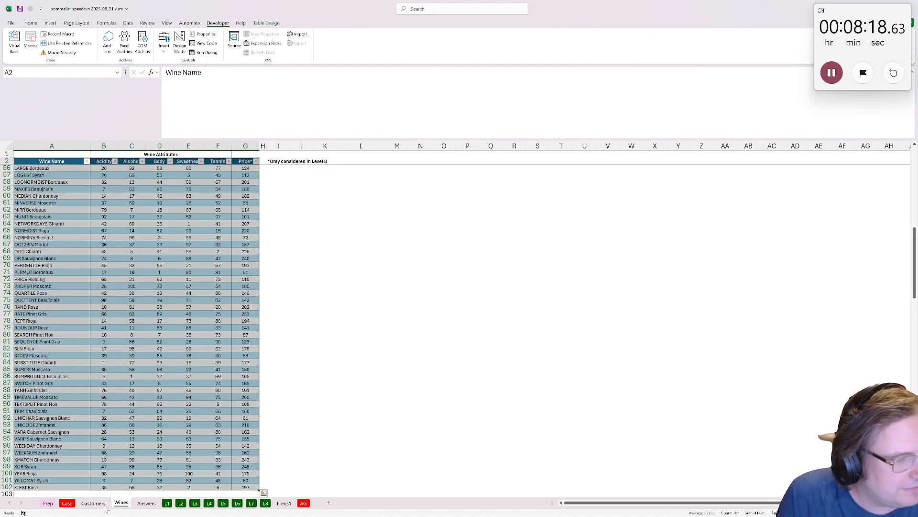
pyautogui.scroll(6, 87, 314)
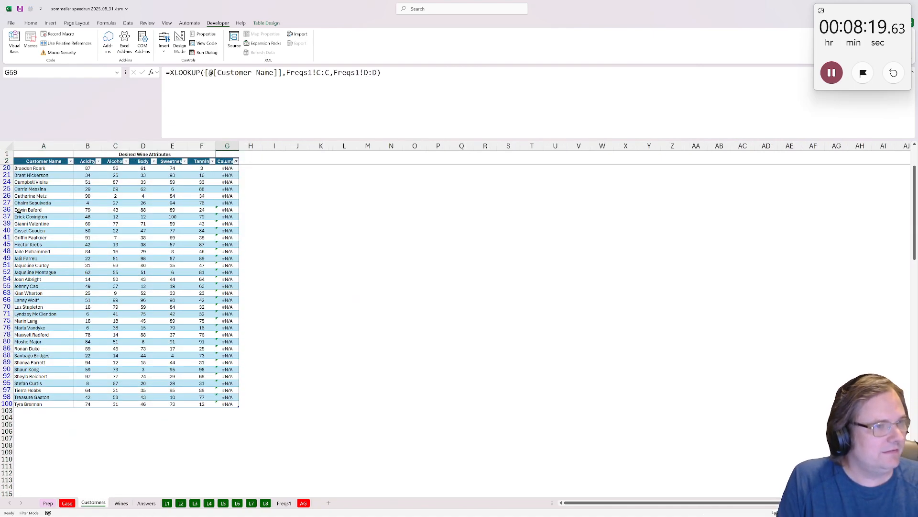
pyautogui.click(5, 160)
pyautogui.click(329, 502)
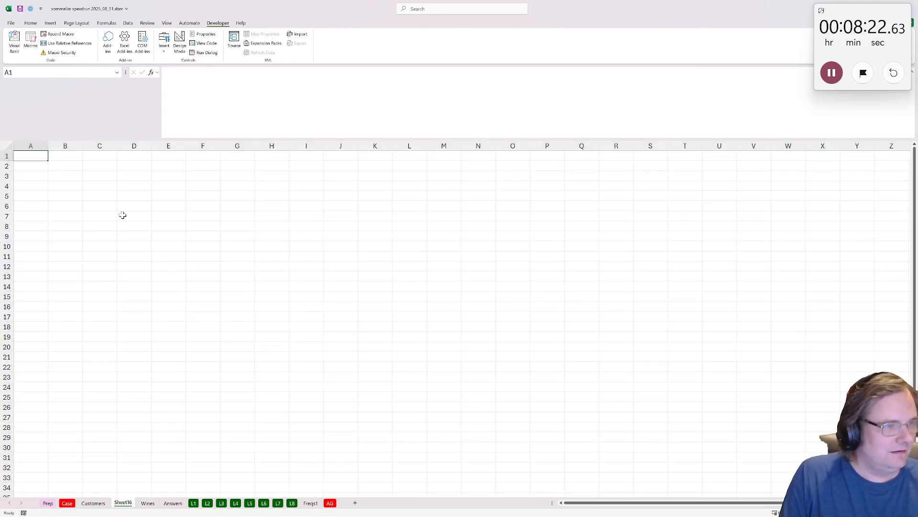
# Step: Stack the customer and wine table data in A1 of the blank sheet with =VSTACK(customers[#Data],wines[#Data])
pyautogui.write('=l')
pyautogui.press('BackSpace')
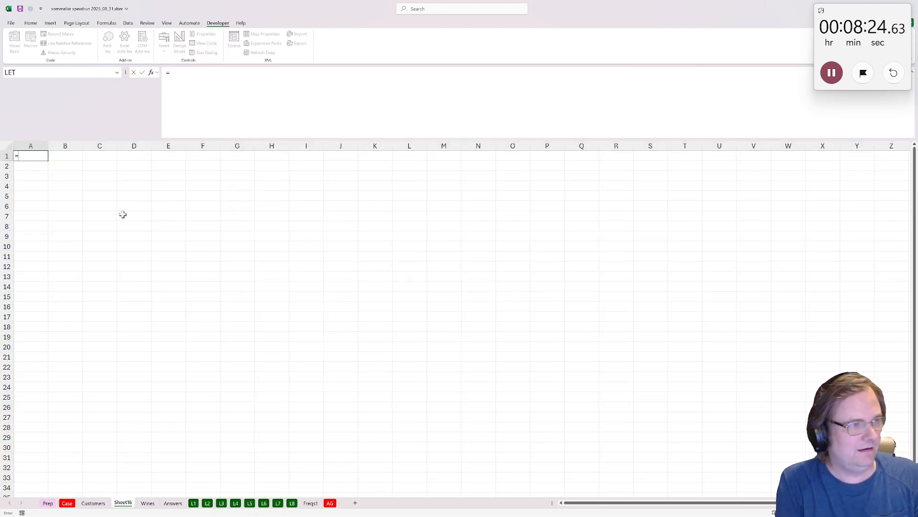
pyautogui.write('vstac')
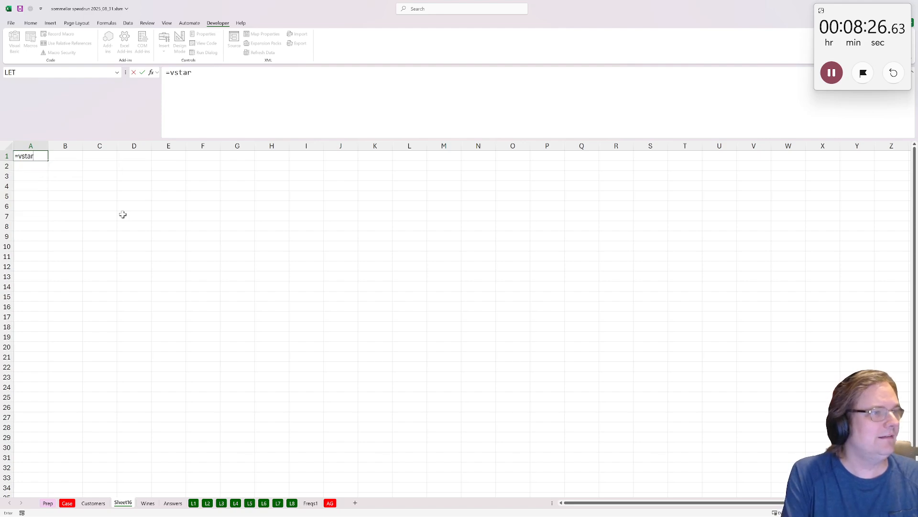
pyautogui.write('k(cy')
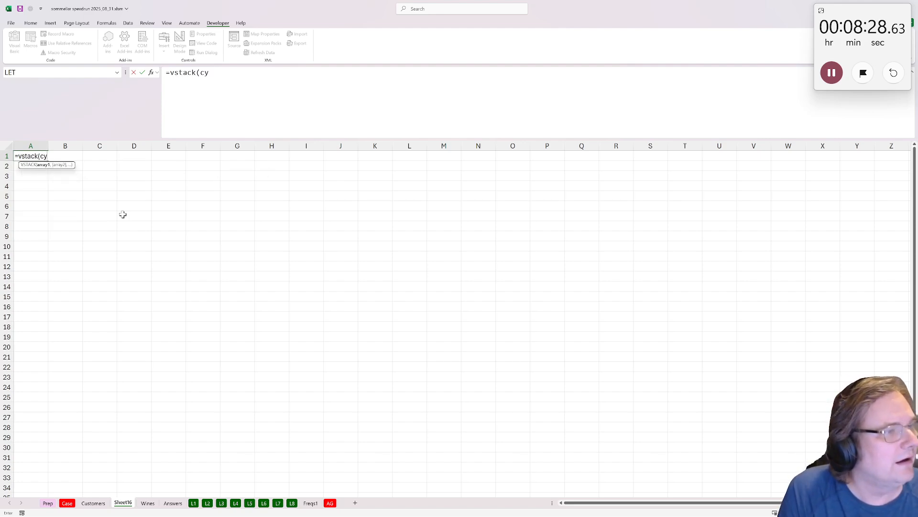
pyautogui.press('BackSpace')
pyautogui.write('ustomers')
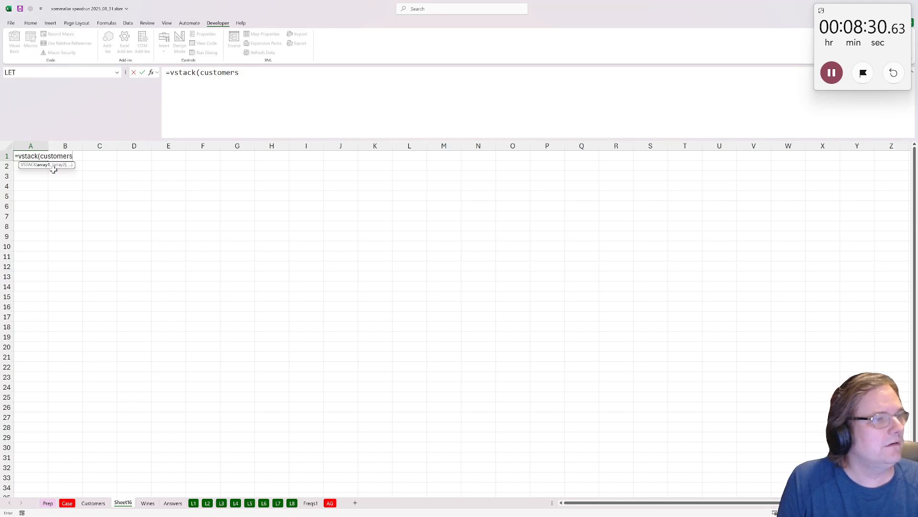
pyautogui.click(268, 79)
pyautogui.write('[')
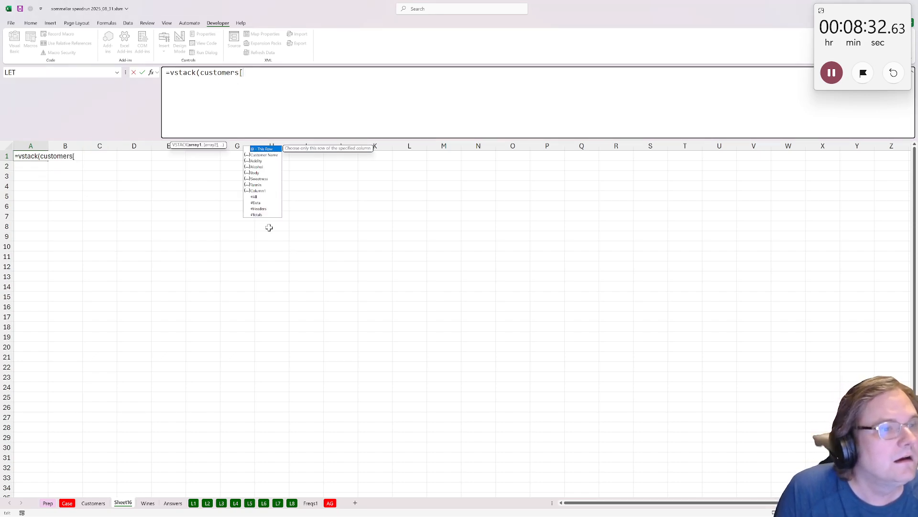
pyautogui.doubleClick(261, 203)
pyautogui.write('],wines')
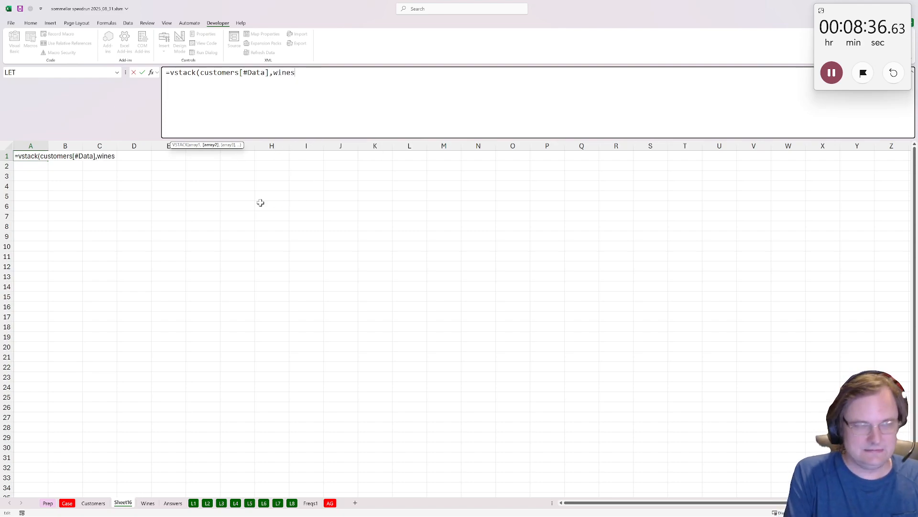
pyautogui.write('[')
pyautogui.doubleClick(318, 204)
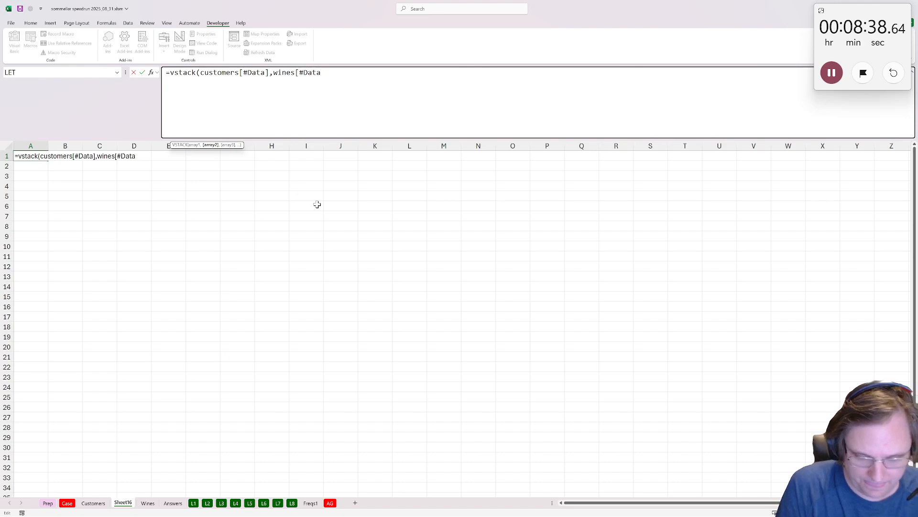
pyautogui.write(')')
pyautogui.hotkey('ctrl', 'Return')
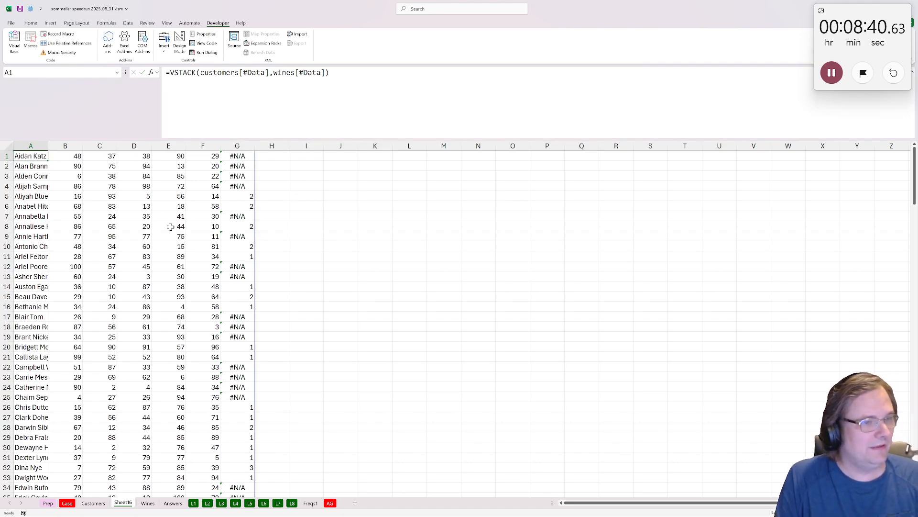
# Step: Run the frequency_table macro on all stacked attribute values in columns B to F
pyautogui.moveTo(63, 157); pyautogui.dragTo(213, 218)
pyautogui.scroll(-6, 205, 249)
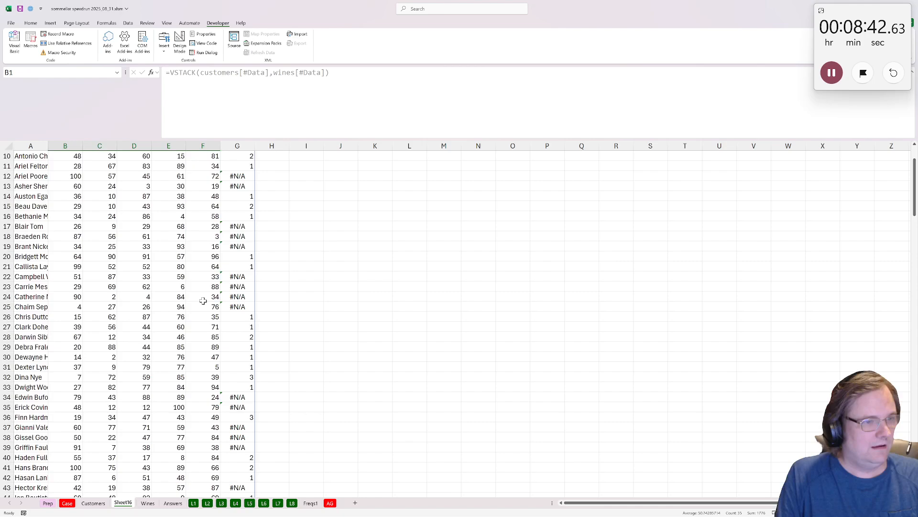
pyautogui.hotkey('ctrl', 'shift', 'Down')
pyautogui.scroll(15, 203, 287)
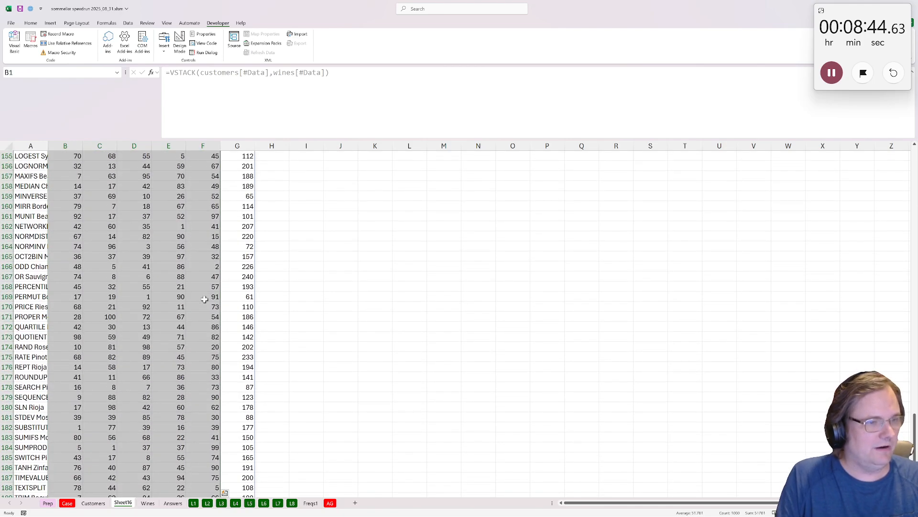
pyautogui.click(34, 50)
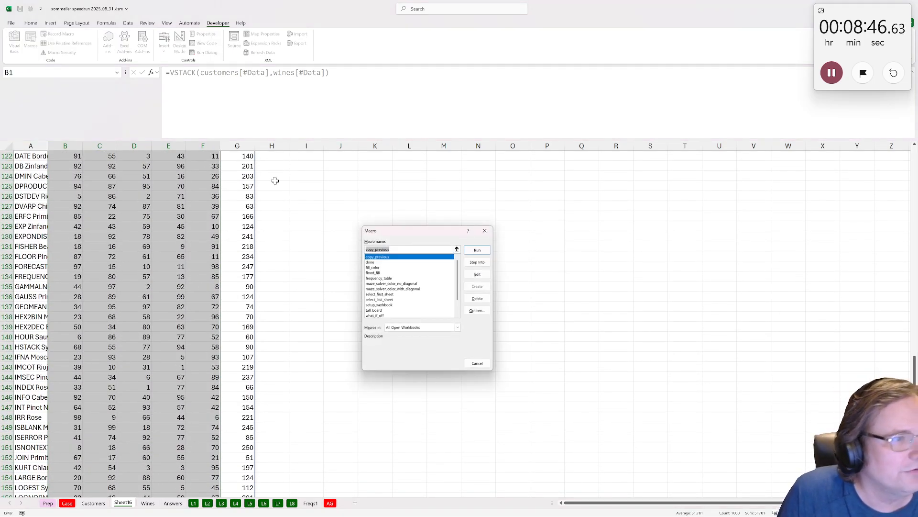
pyautogui.click(378, 277)
pyautogui.click(470, 251)
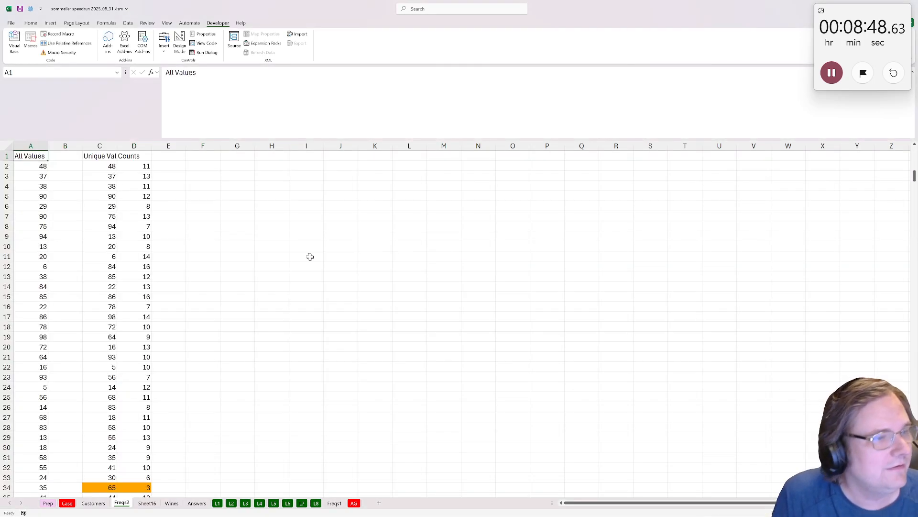
# Step: Copy the blue-highlighted most frequent number, 92, from C96 of Freqs2 into the Bonus 2 answer on the Case sheet
pyautogui.scroll(3, 192, 261)
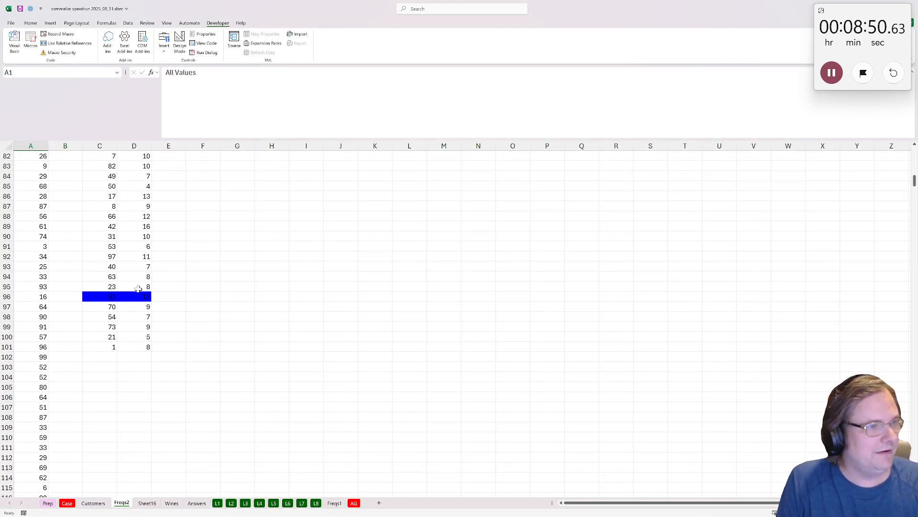
pyautogui.click(109, 296)
pyautogui.doubleClick(170, 73)
pyautogui.hotkey('ctrl', 'c')
pyautogui.press('Escape')
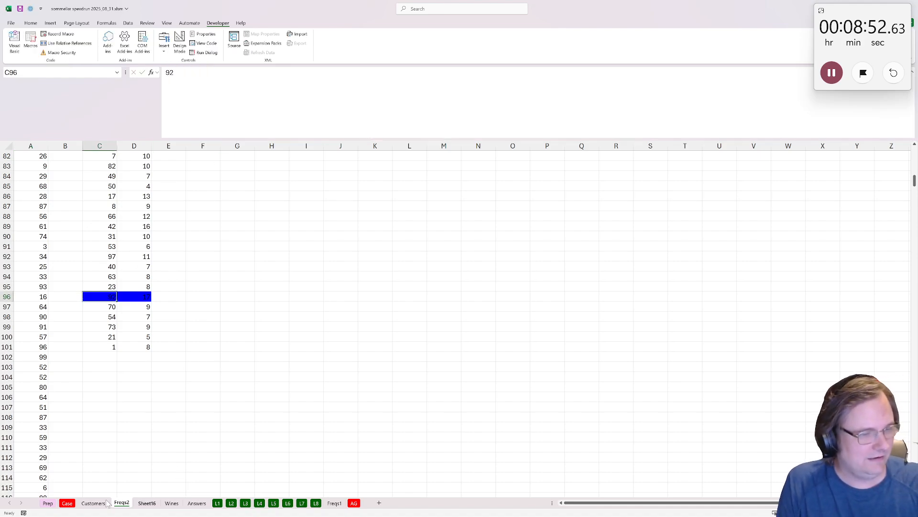
pyautogui.click(67, 503)
pyautogui.hotkey('ctrl', 'v')
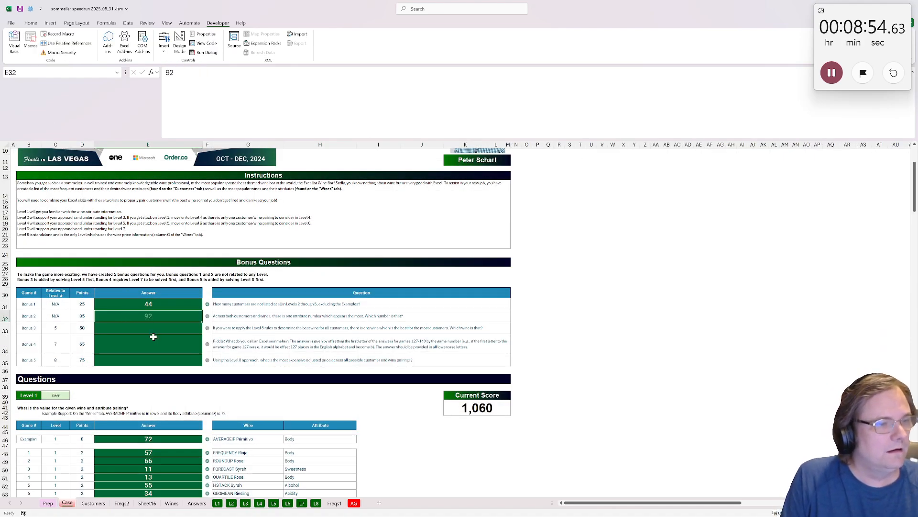
# Step: Read the Bonus 3 question, duplicate the L5 sheet and name the copy B3
pyautogui.click(155, 329)
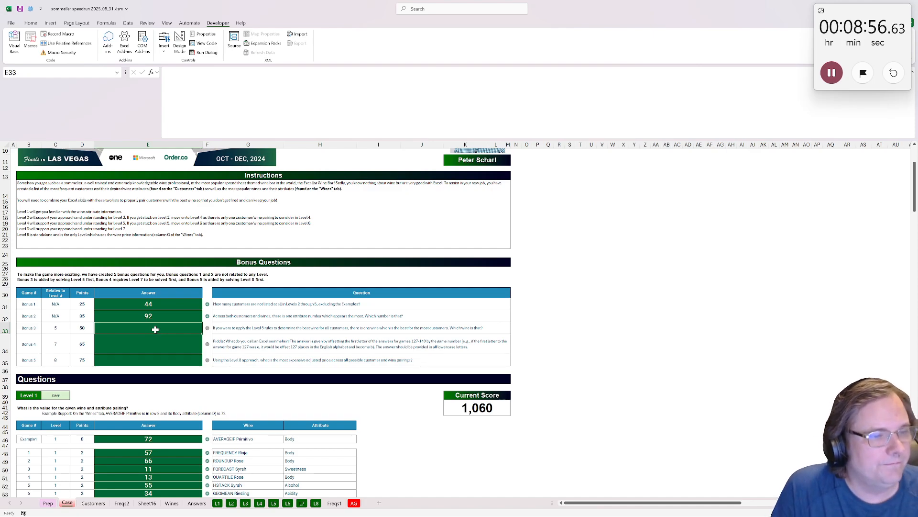
pyautogui.click(330, 328)
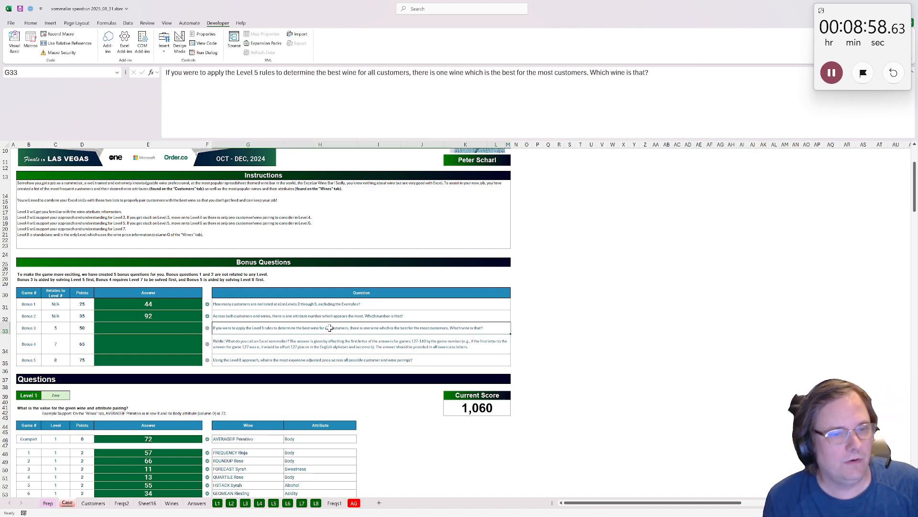
pyautogui.rightClick(273, 503)
pyautogui.click(299, 422)
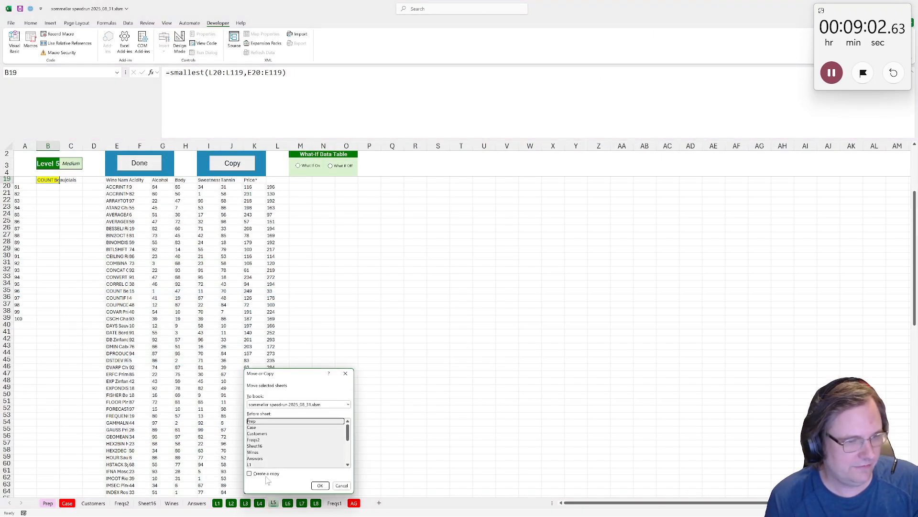
pyautogui.click(250, 472)
pyautogui.click(318, 482)
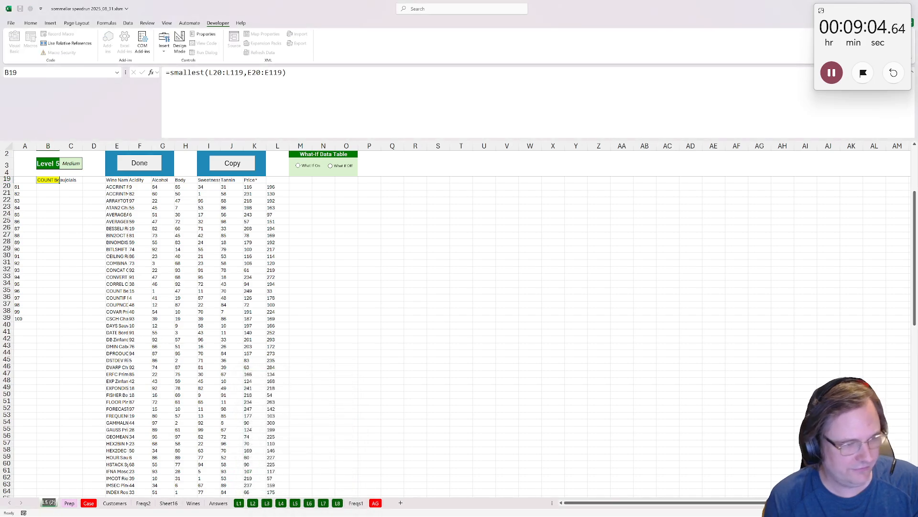
pyautogui.write('B3')
pyautogui.press('Return')
# Step: Clear the numbers in A20:A39 of the B3 sheet and list all customer names from A20 with =customers[Customer Name]
pyautogui.scroll(5, 35, 375)
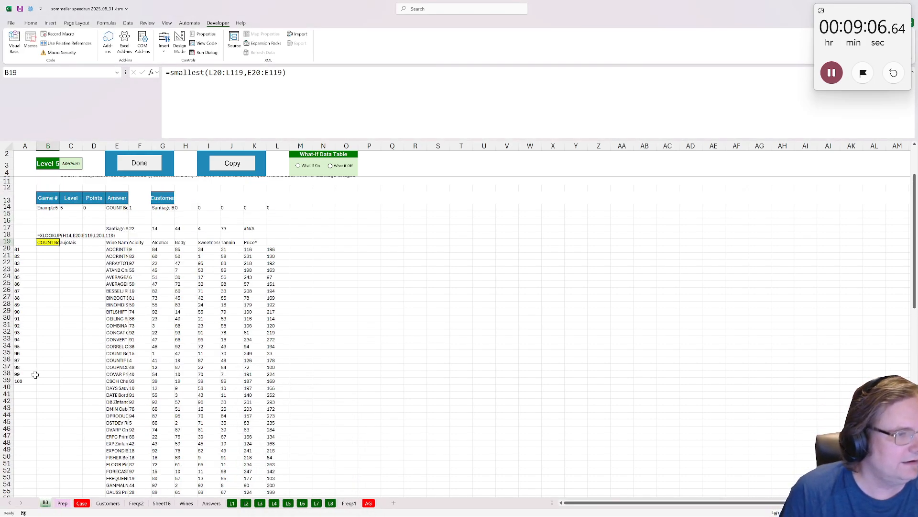
pyautogui.moveTo(21, 291); pyautogui.dragTo(19, 422)
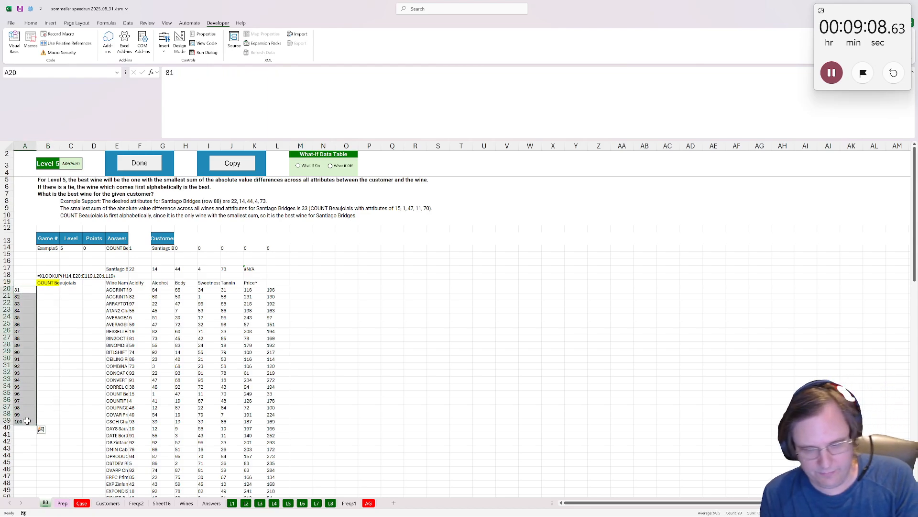
pyautogui.press('Delete')
pyautogui.click(27, 289)
pyautogui.write('=cu')
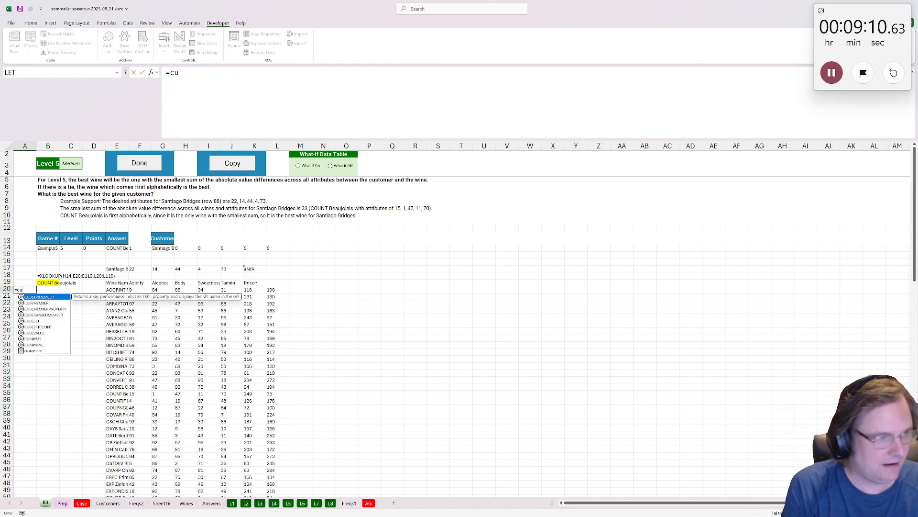
pyautogui.write('stomers[')
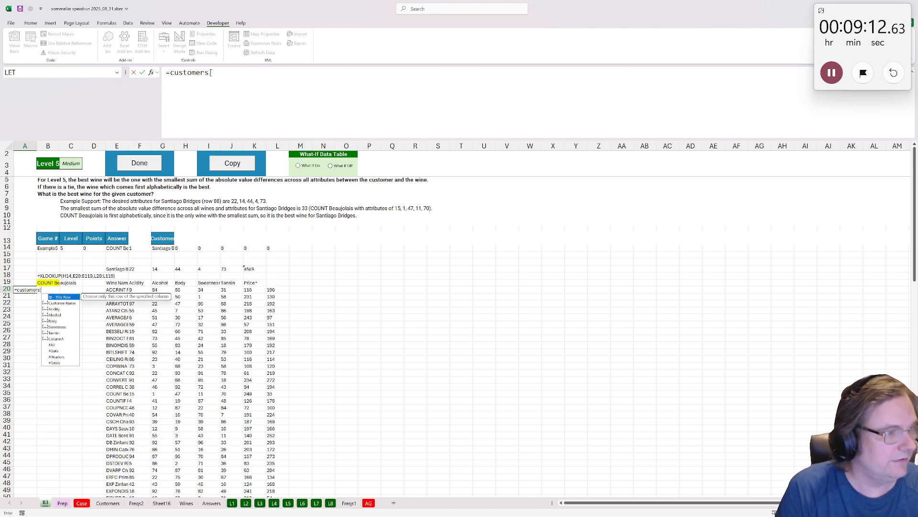
pyautogui.press('Down')
pyautogui.press('Tab')
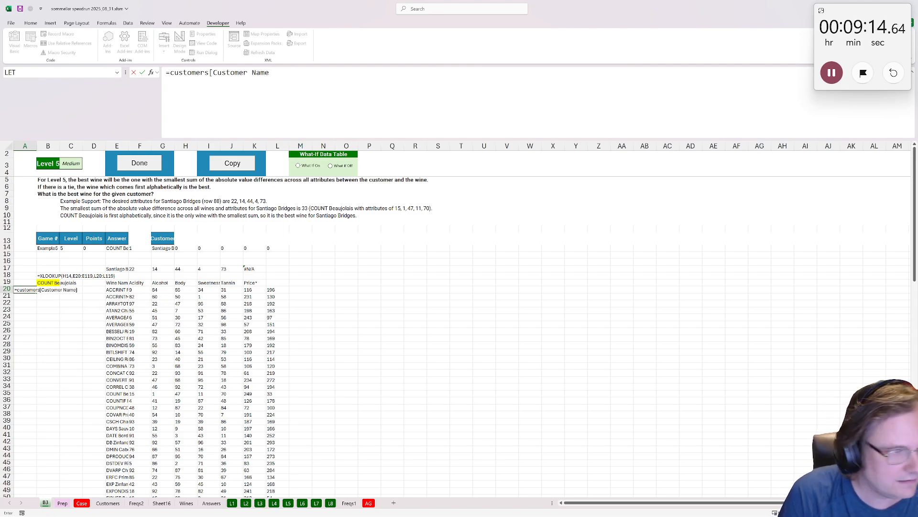
pyautogui.hotkey('ctrl', 'Return')
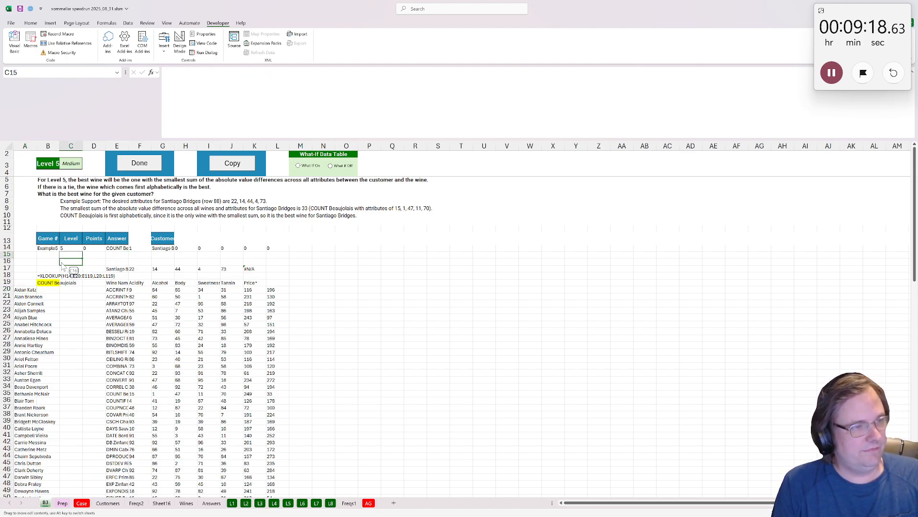
# Step: Clear C14:O14 and paste the first customer name from A20 as a plain value into the customer cell G14
pyautogui.click(64, 243)
pyautogui.click(70, 247)
pyautogui.moveTo(70, 247); pyautogui.dragTo(343, 249)
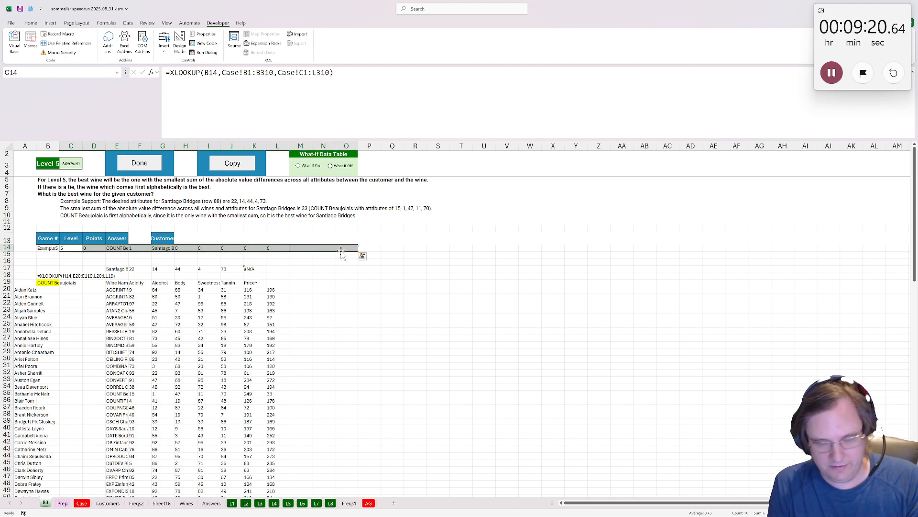
pyautogui.press('Delete')
pyautogui.click(23, 290)
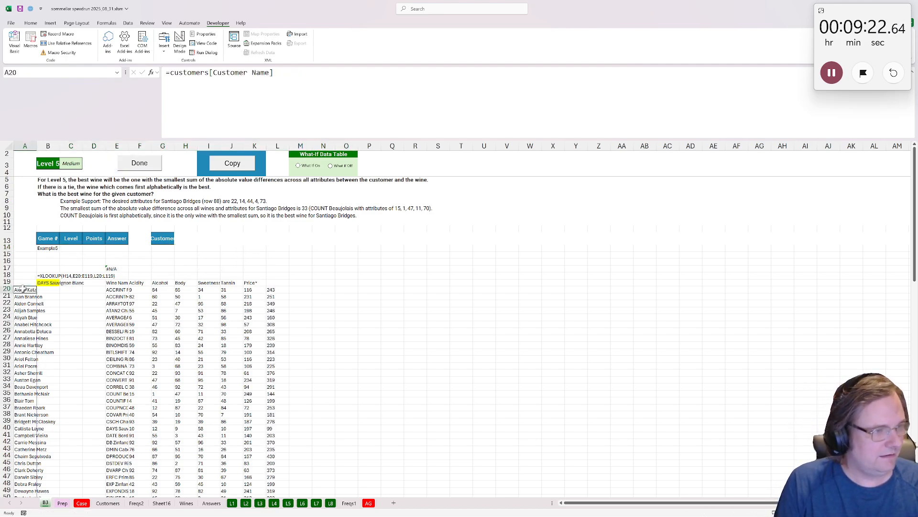
pyautogui.hotkey('ctrl', 'c')
pyautogui.click(163, 248)
pyautogui.hotkey('ctrl', 'shift', 'v')
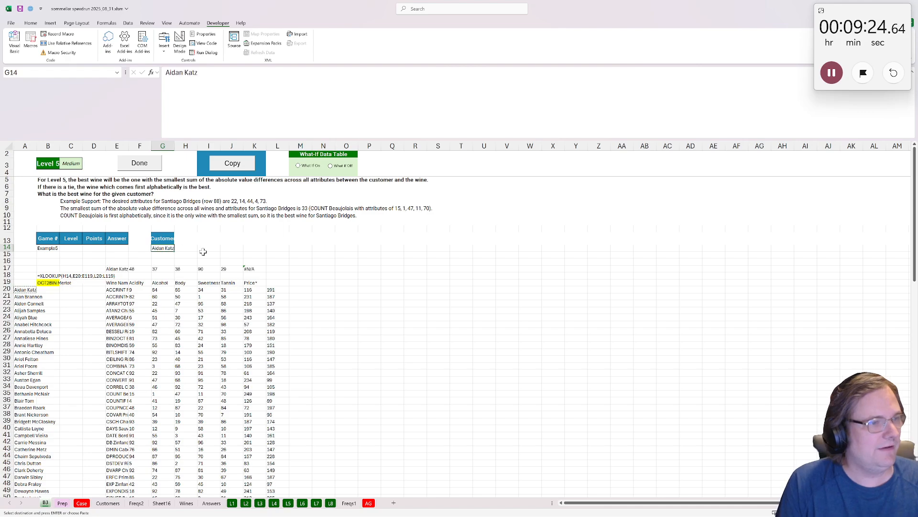
# Step: Create a what-if data table over A19:B119 with G14 as the column input cell
pyautogui.click(25, 288)
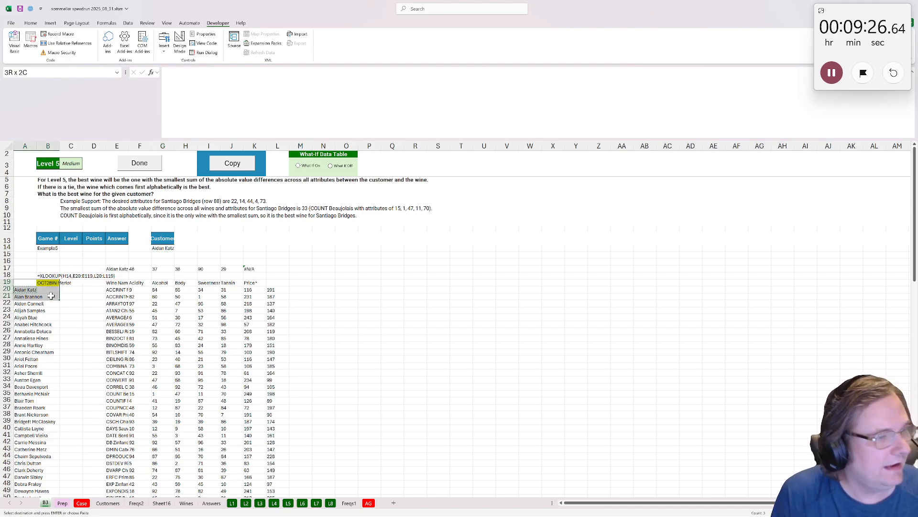
pyautogui.hotkey('ctrl', 'shift', 'Down')
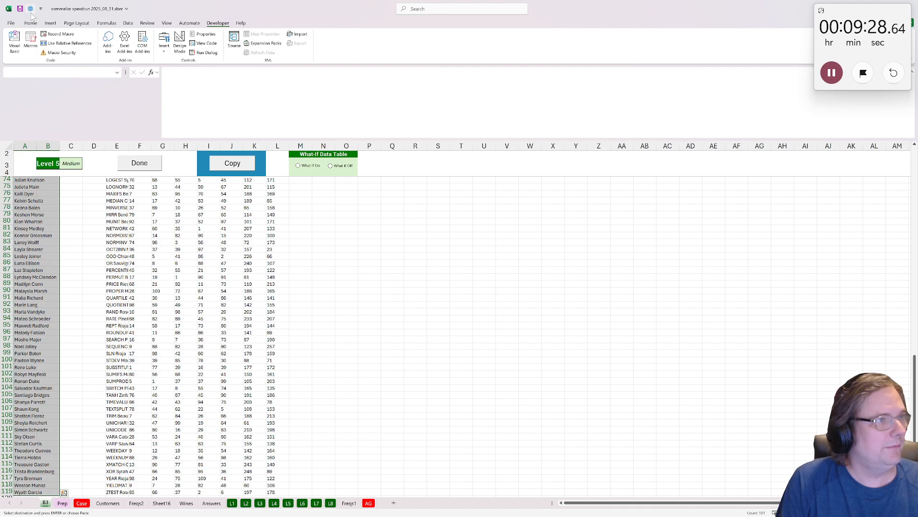
pyautogui.hotkey('alt', 'a')
pyautogui.press('w')
pyautogui.press('t')
pyautogui.scroll(20, 215, 324)
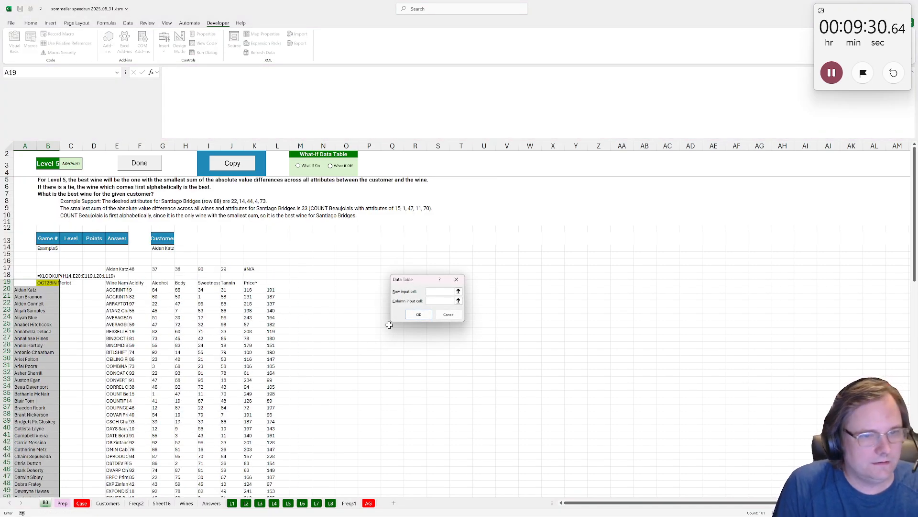
pyautogui.click(163, 247)
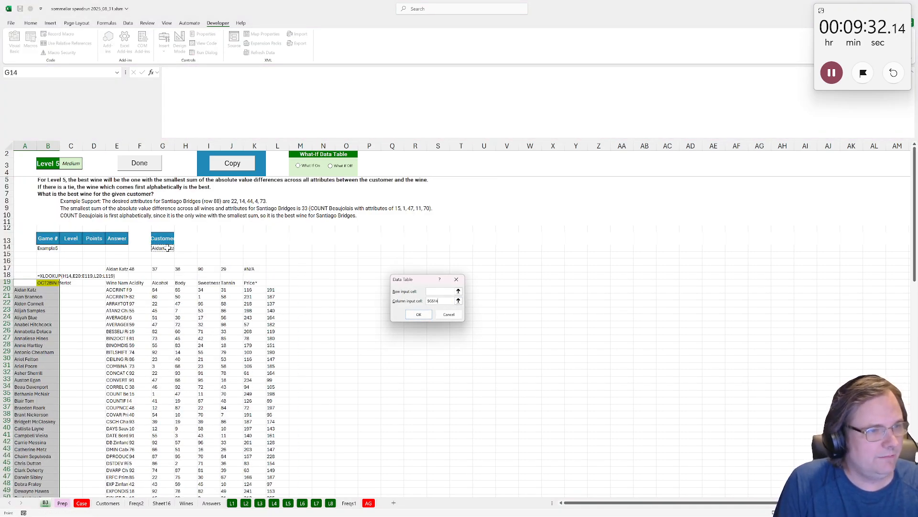
pyautogui.click(418, 314)
# Step: Run the frequency_table macro on the best wines in B20:B119
pyautogui.click(47, 289)
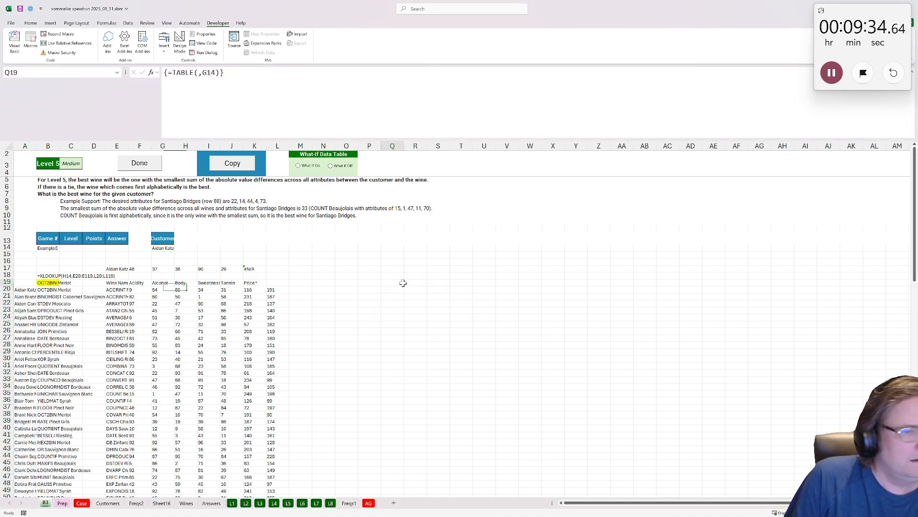
pyautogui.hotkey('ctrl', 'shift', 'Down')
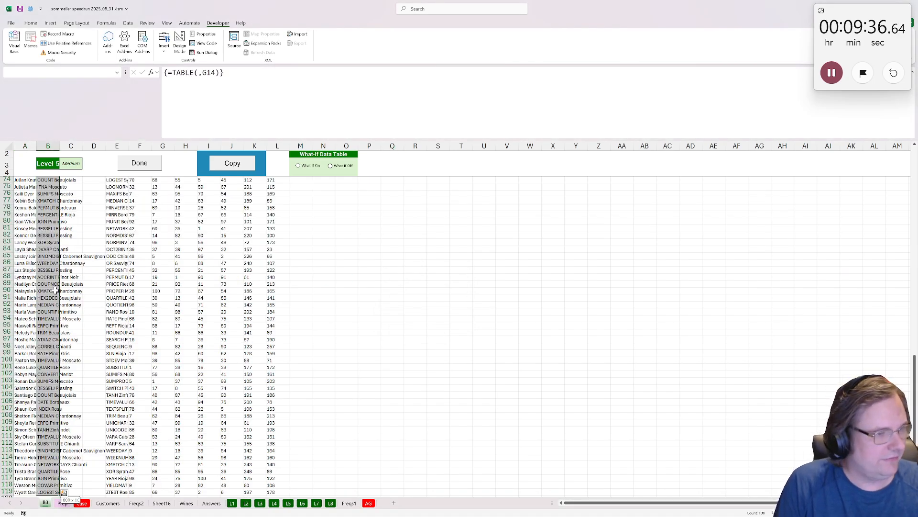
pyautogui.click(31, 41)
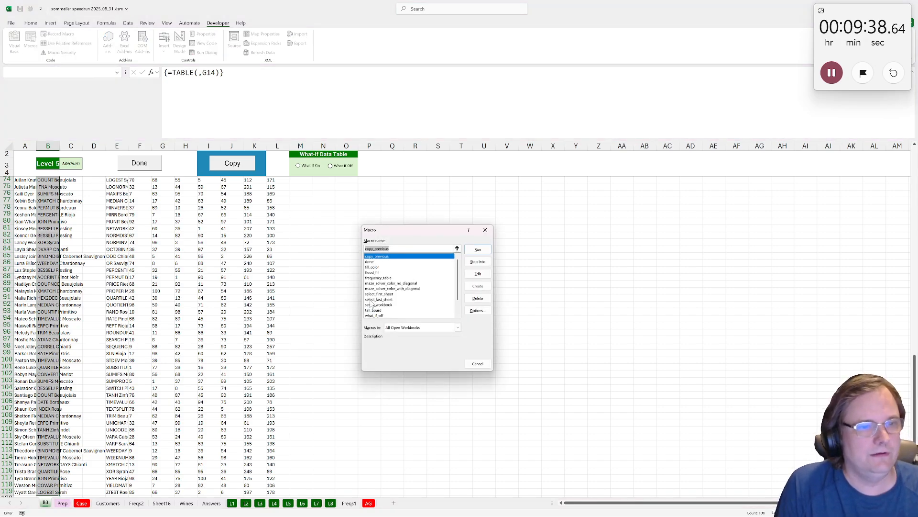
pyautogui.click(383, 281)
pyautogui.click(473, 256)
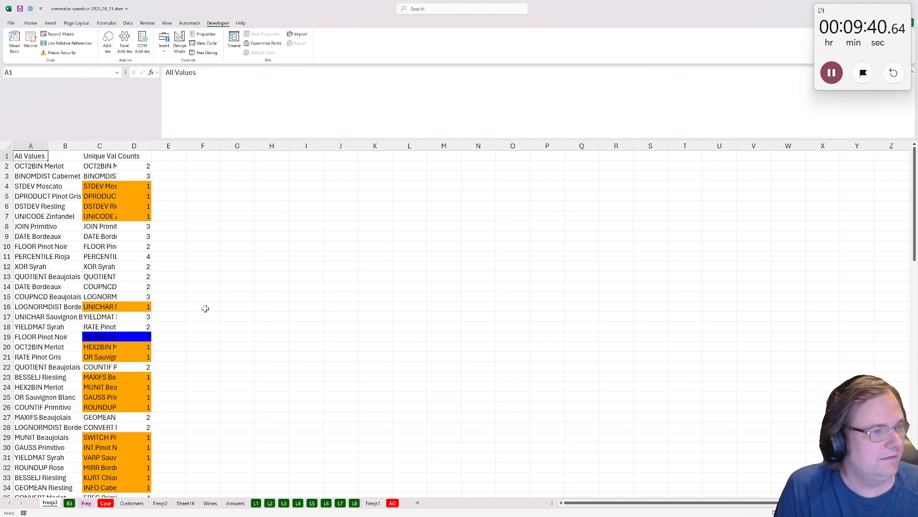
# Step: Copy the blue-highlighted most frequent wine, BESSELJ Riesling, from C19 of Freqs3 into the Bonus 3 answer on the Case sheet
pyautogui.scroll(-3, 205, 308)
pyautogui.click(105, 246)
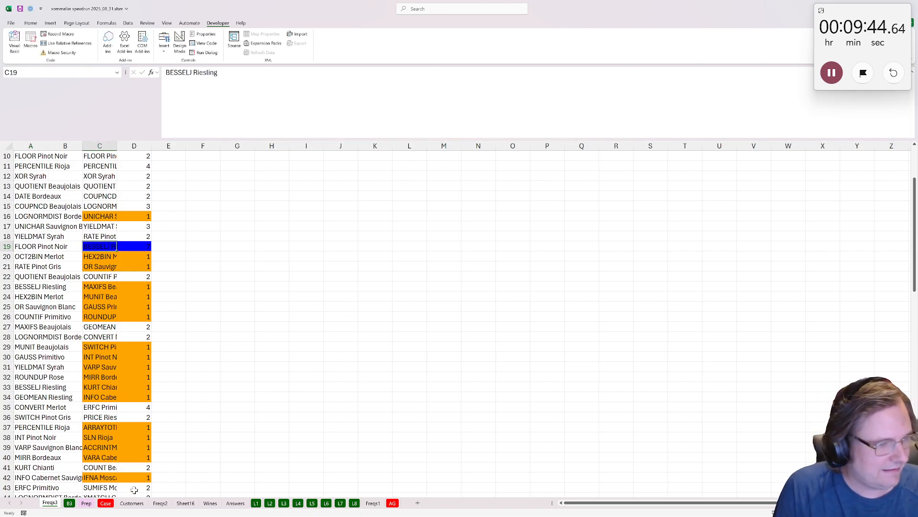
pyautogui.click(105, 502)
pyautogui.click(145, 329)
pyautogui.press('F2')
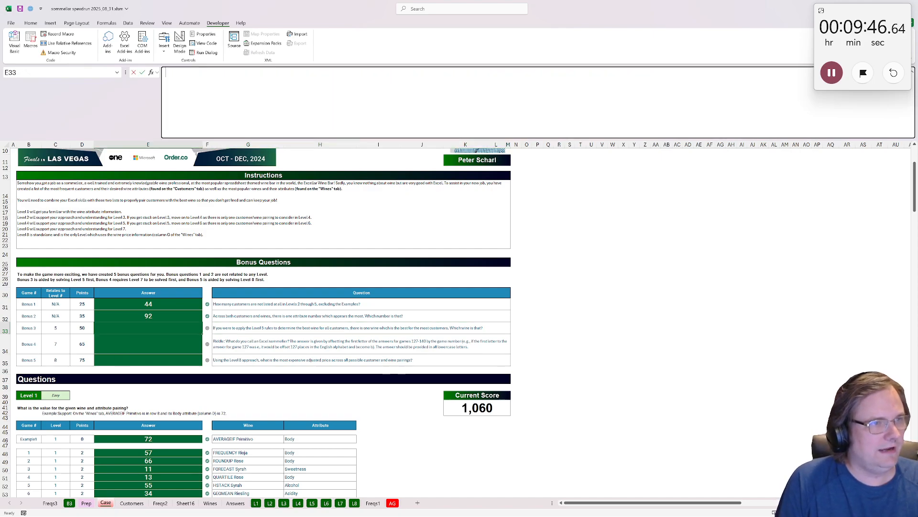
pyautogui.hotkey('ctrl', 'v')
pyautogui.press('Return')
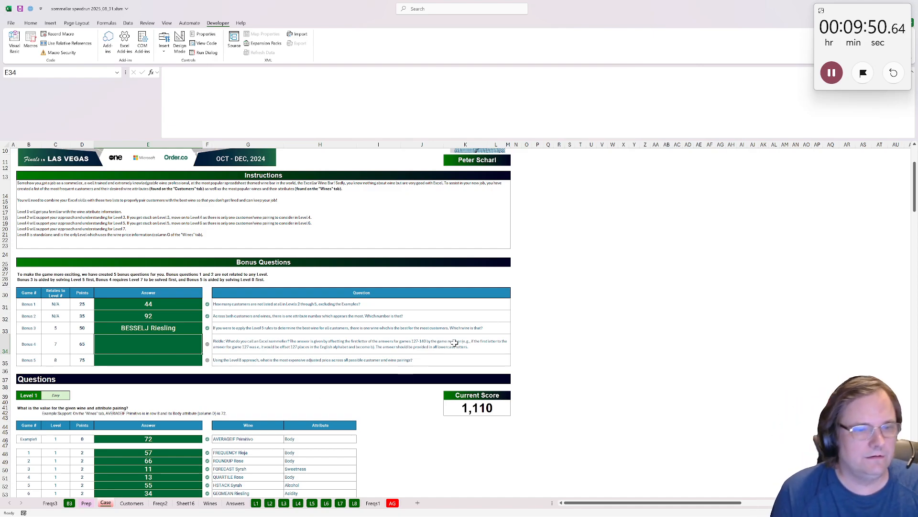
# Step: Copy the Bonus 4 riddle text from G34 into J255 beside the Level 7 answers
pyautogui.click(389, 344)
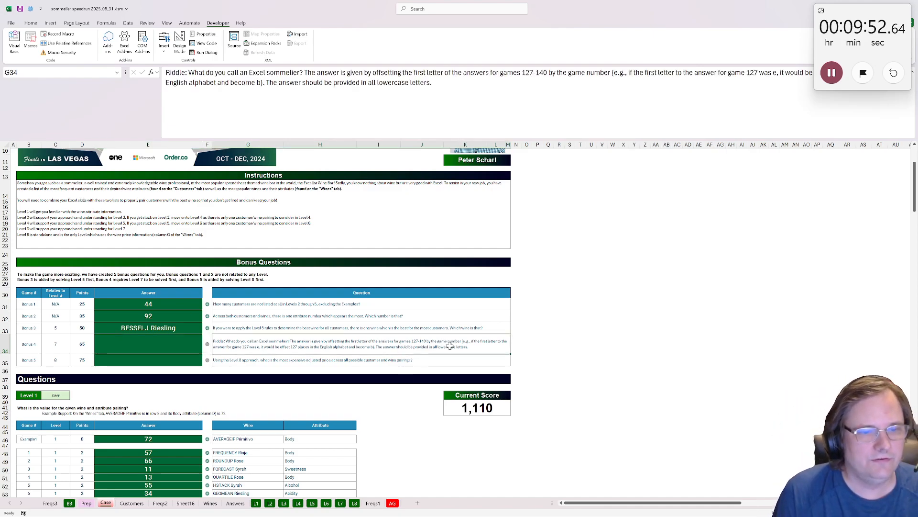
pyautogui.scroll(-7, 356, 387)
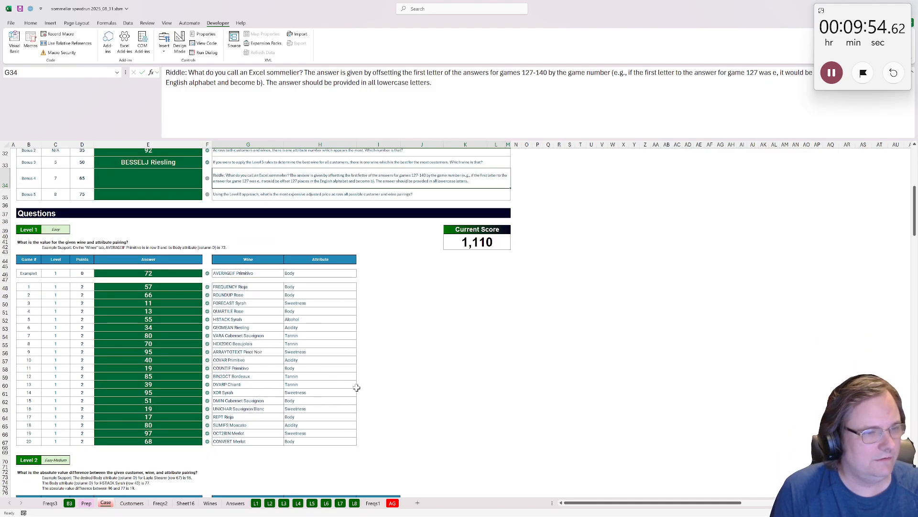
pyautogui.scroll(-20, 278, 292)
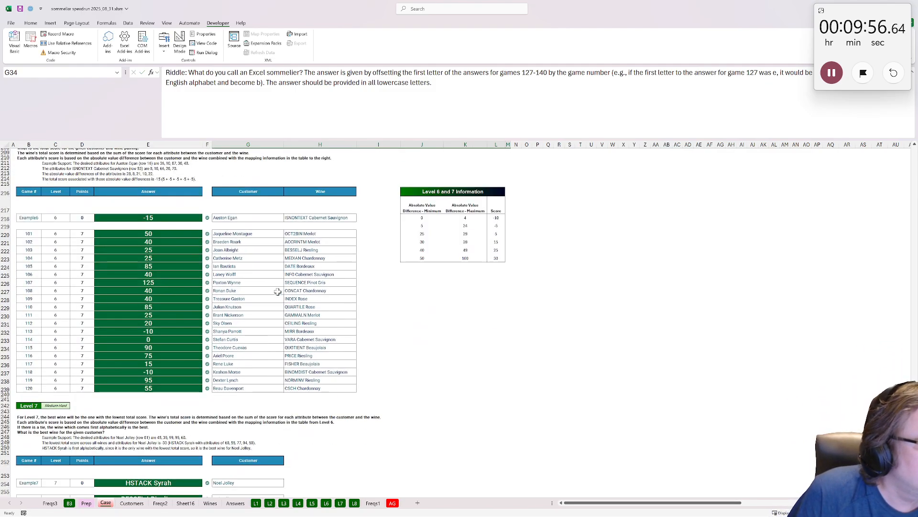
pyautogui.scroll(-14, 278, 292)
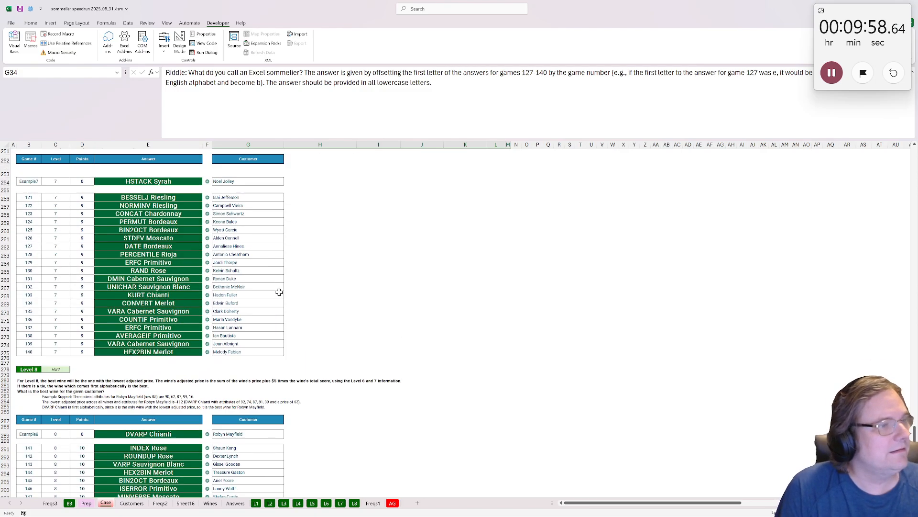
pyautogui.scroll(1, 279, 292)
pyautogui.click(421, 205)
pyautogui.hotkey('ctrl', 'v')
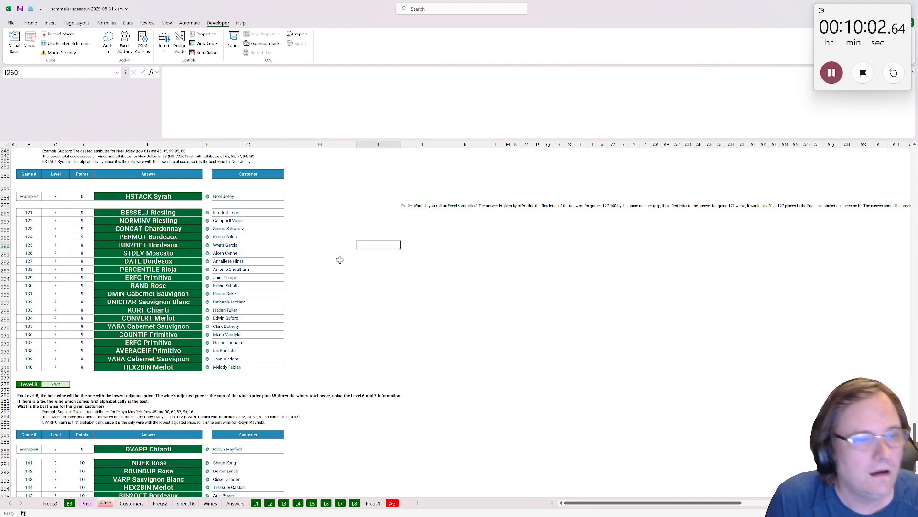
# Step: Extract the first letters of the answers for games 127 to 140 in H262 with =LEFT(E262:E275)
pyautogui.click(311, 261)
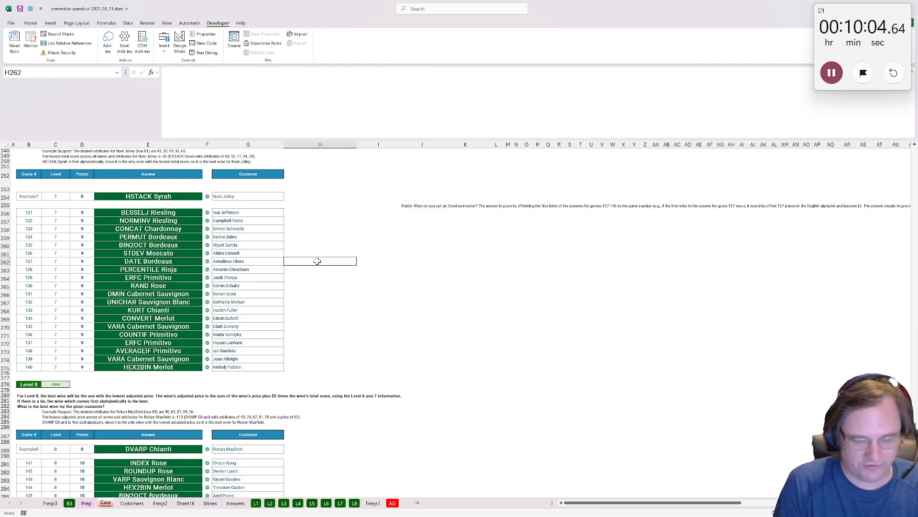
pyautogui.write('=left(')
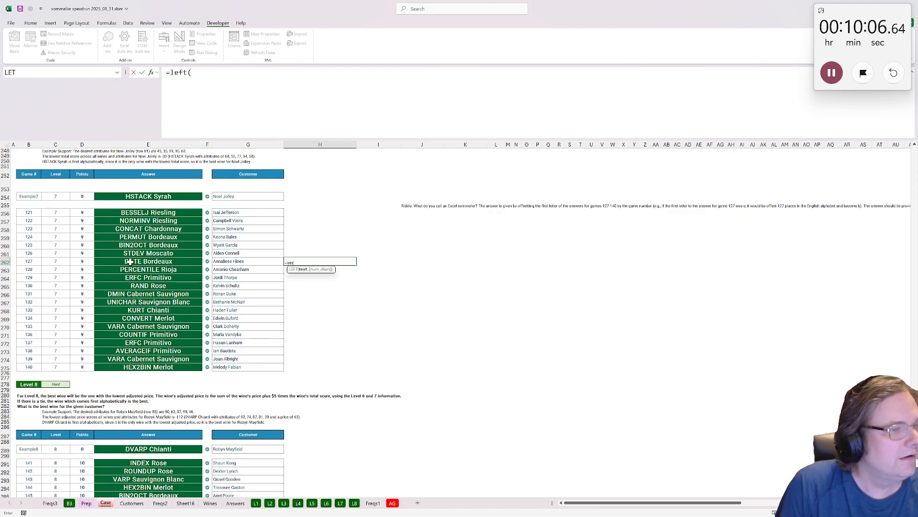
pyautogui.moveTo(130, 261); pyautogui.dragTo(148, 367)
pyautogui.press('Return')
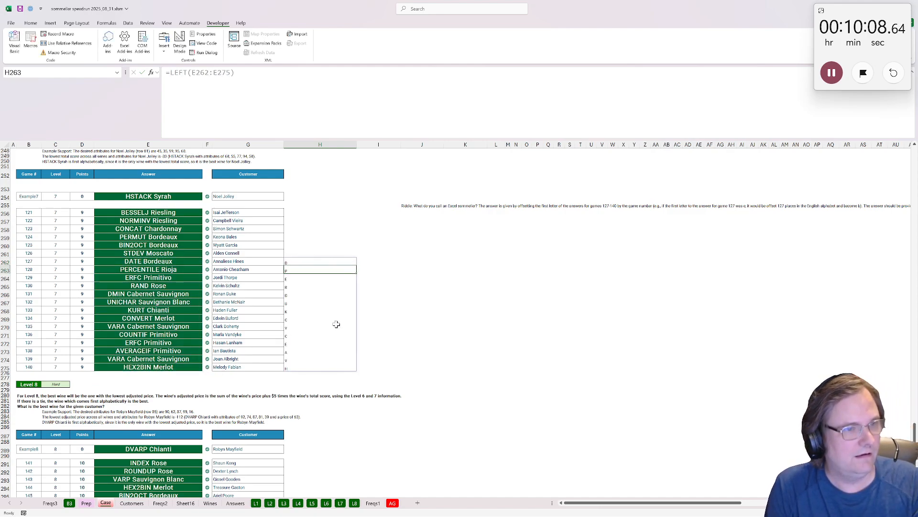
# Step: Offset the first letter by its game number in I262 with =offset_letter(H262,B262)
pyautogui.click(372, 262)
pyautogui.write('offset_')
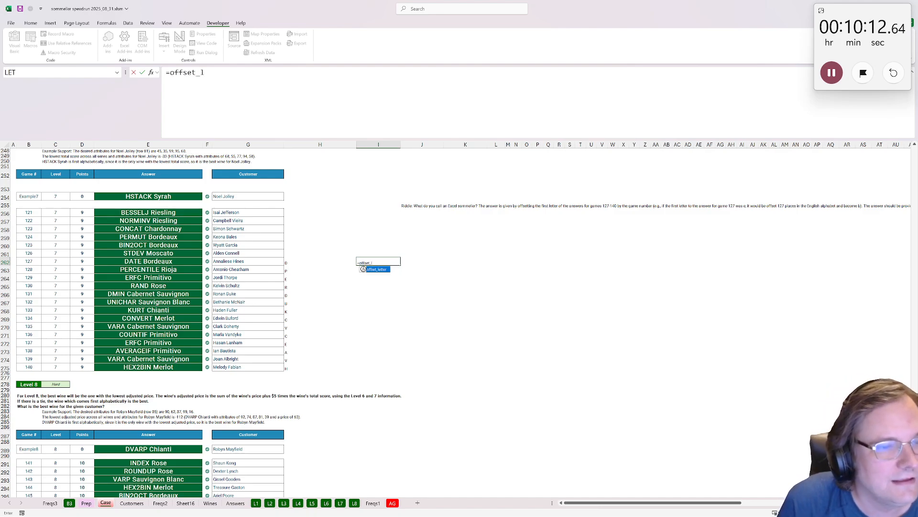
pyautogui.write('l')
pyautogui.press('Tab')
pyautogui.click(297, 263)
pyautogui.write(',')
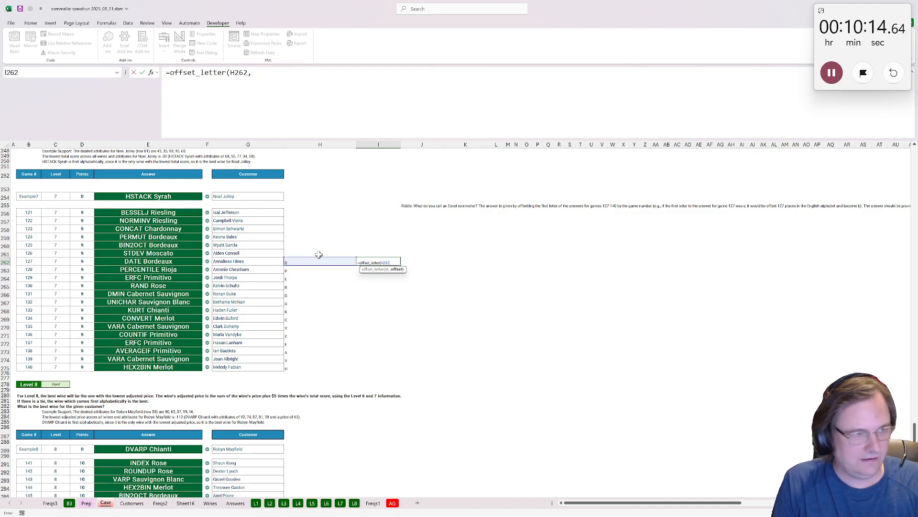
pyautogui.click(29, 261)
pyautogui.press('Return')
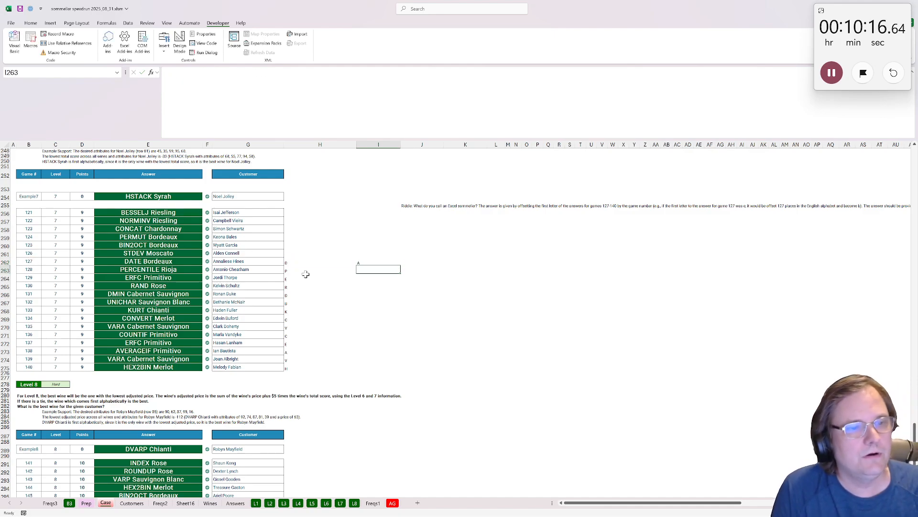
# Step: Copy the offset_letter formula from I262 down through I275
pyautogui.click(363, 261)
pyautogui.hotkey('ctrl', 'c')
pyautogui.moveTo(363, 262); pyautogui.dragTo(378, 367)
pyautogui.hotkey('ctrl', 'v')
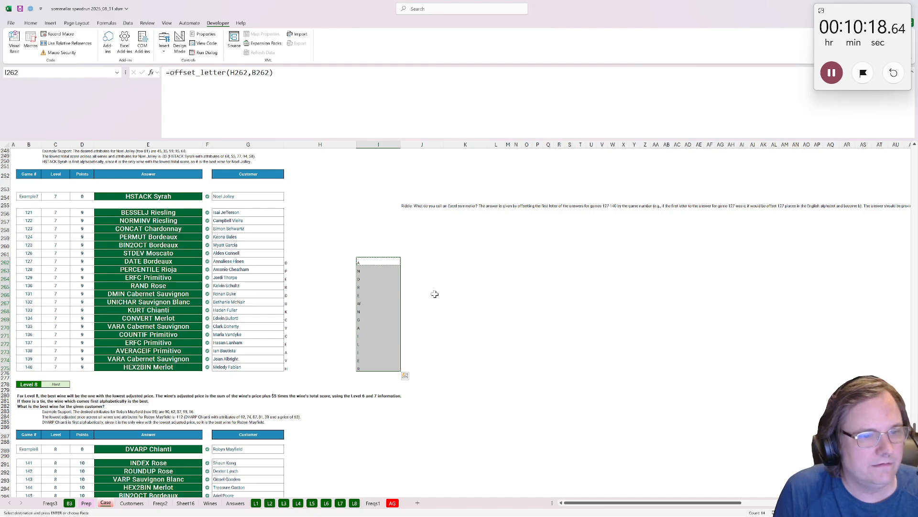
# Step: Join the offset letters into one word in J265 with =CONCAT(I262:I275)
pyautogui.click(424, 287)
pyautogui.write('=con')
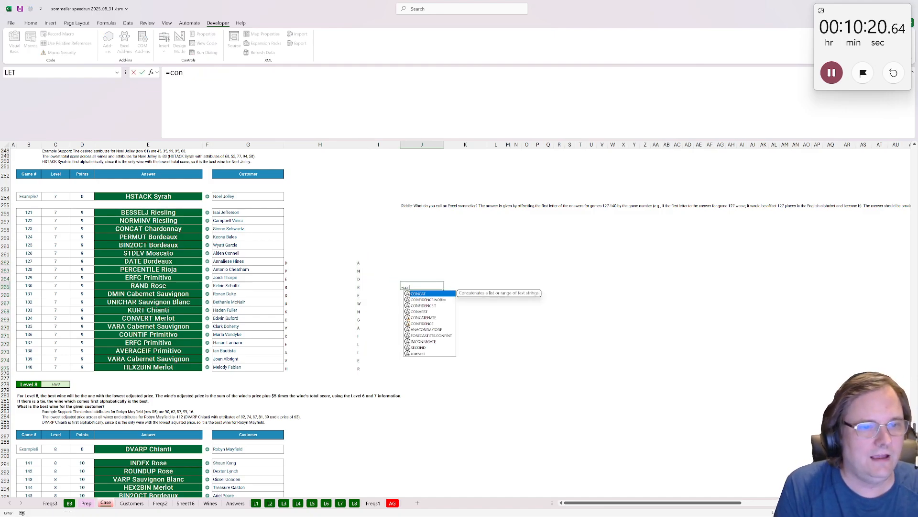
pyautogui.write('a')
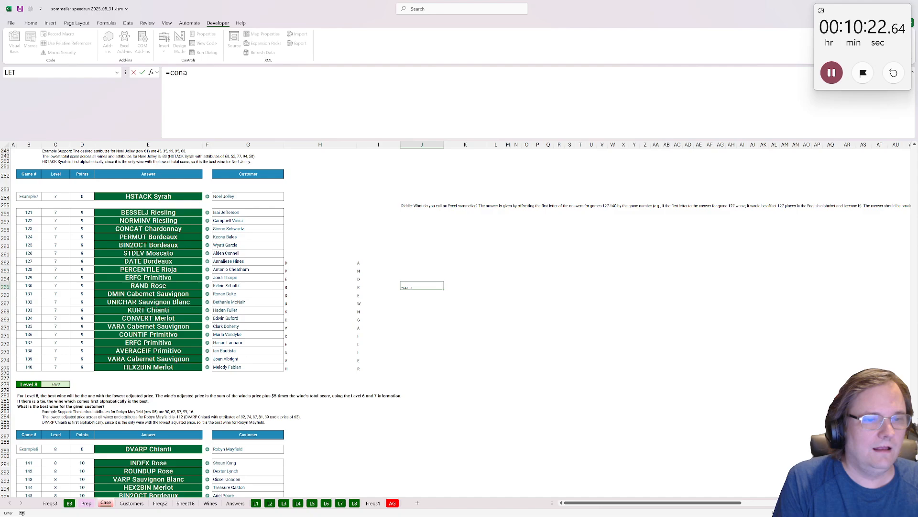
pyautogui.press('BackSpace')
pyautogui.write('cat(')
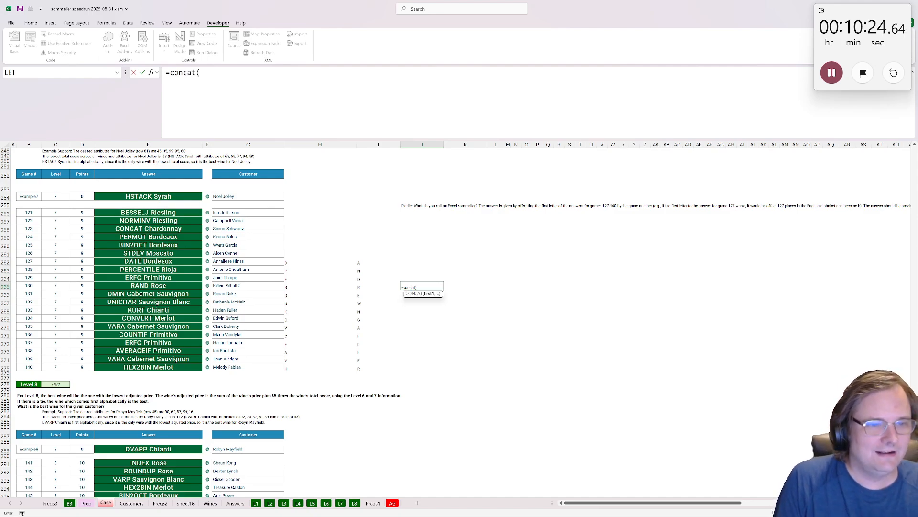
pyautogui.moveTo(371, 269); pyautogui.dragTo(365, 370)
pyautogui.hotkey('ctrl', 'Return')
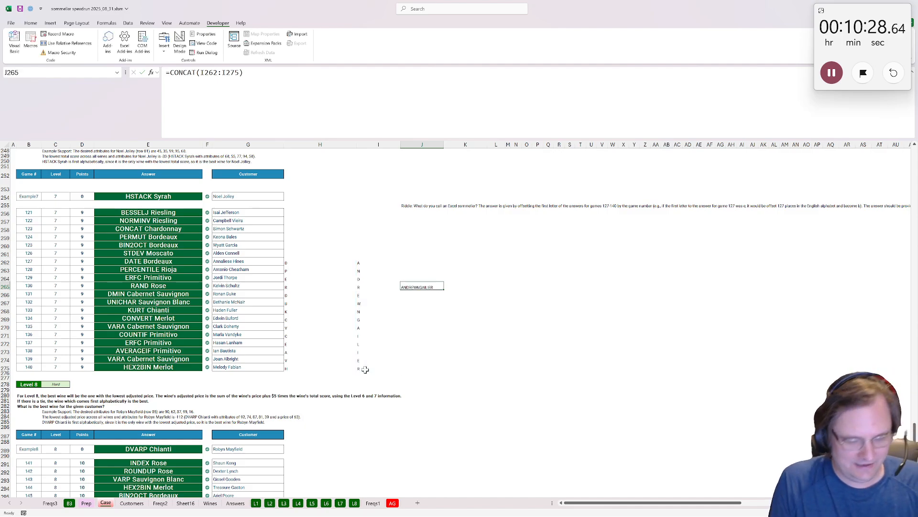
# Step: Copy the concatenated riddle answer from J265 into the Bonus 4 answer cell E34 on the Case sheet
pyautogui.hotkey('ctrl', 'c')
pyautogui.scroll(-20, 515, 274)
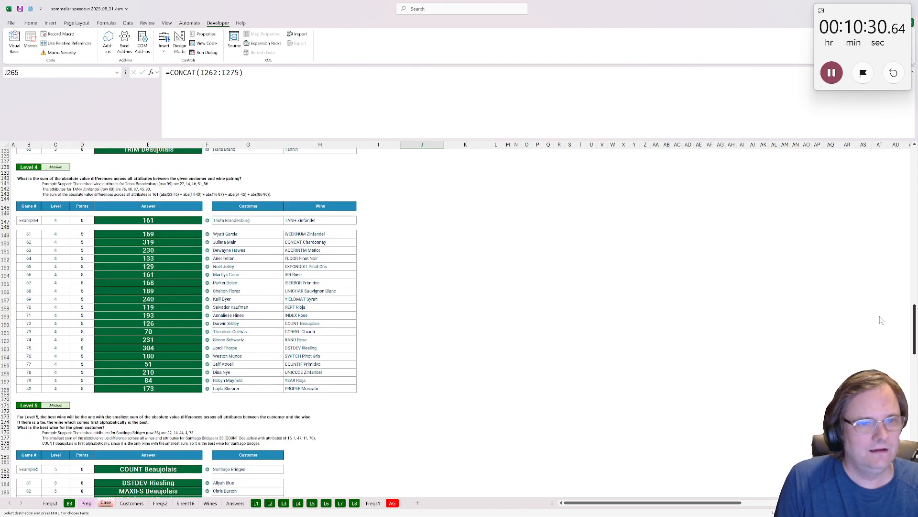
pyautogui.scroll(20, 515, 274)
pyautogui.scroll(2, 611, 435)
pyautogui.scroll(5, 611, 435)
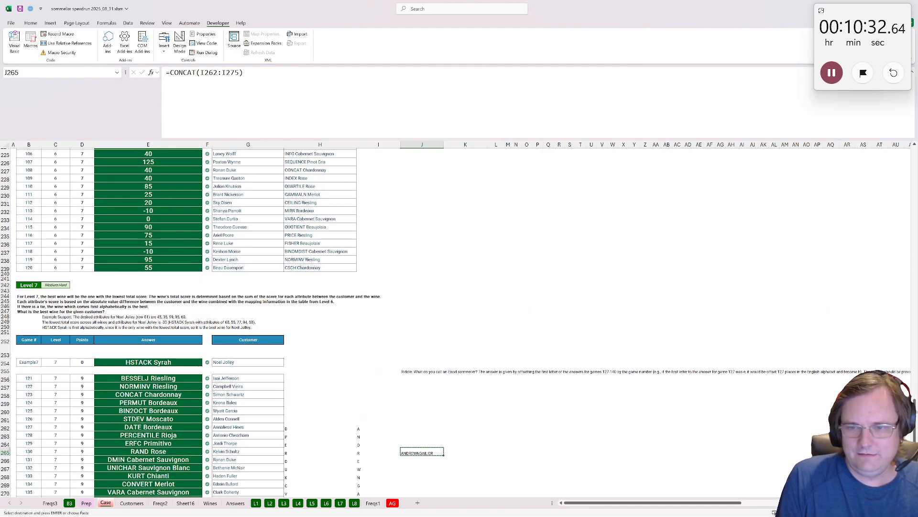
pyautogui.scroll(20, 6, 388)
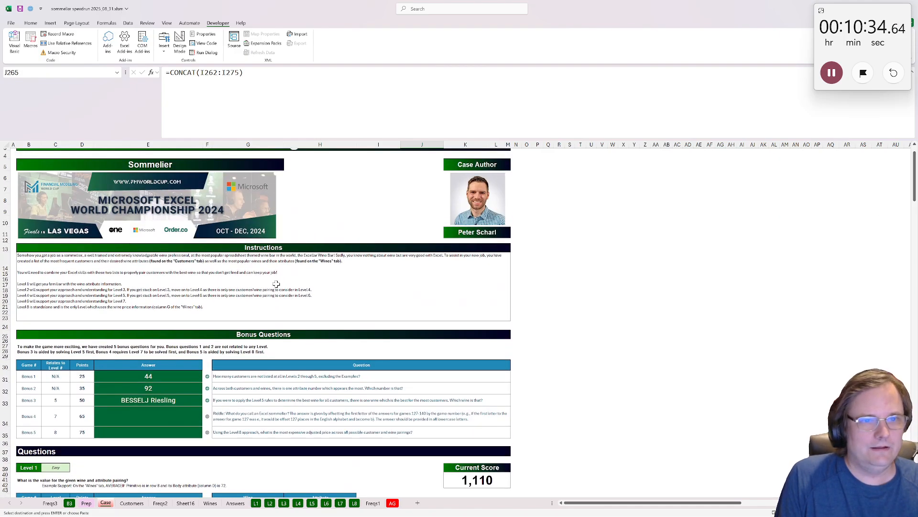
pyautogui.click(131, 417)
pyautogui.hotkey('ctrl', 'v')
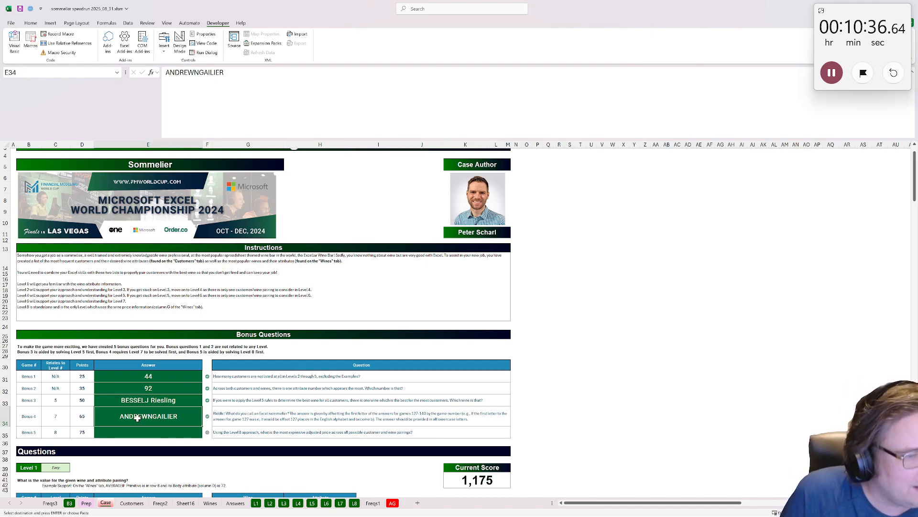
# Step: Duplicate the L8 sheet to the front of the workbook for Bonus 5 and rename the copy B5
pyautogui.scroll(-1, 134, 417)
pyautogui.click(162, 418)
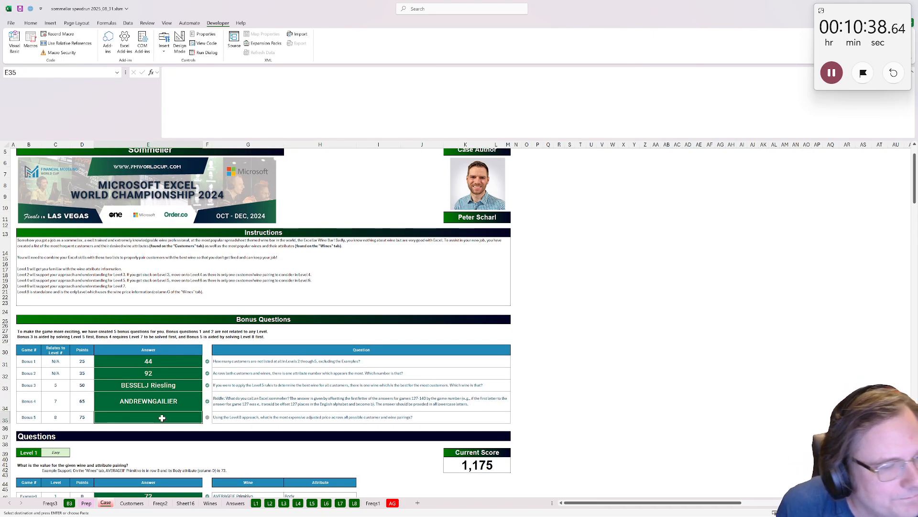
pyautogui.click(355, 503)
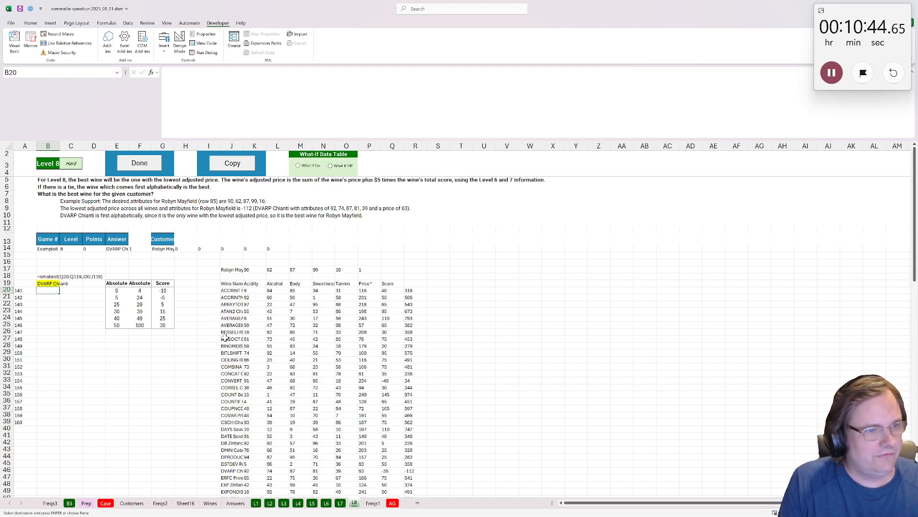
pyautogui.rightClick(355, 504)
pyautogui.click(383, 419)
pyautogui.click(325, 473)
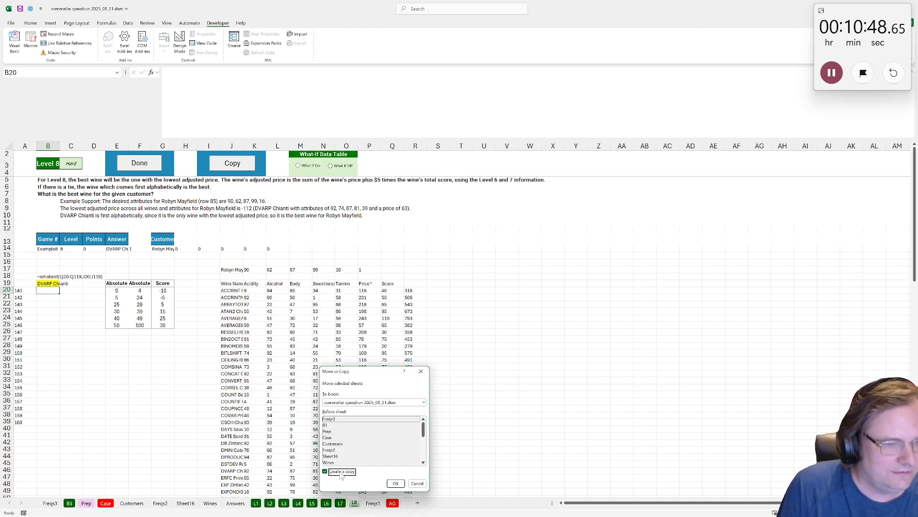
pyautogui.click(391, 486)
pyautogui.doubleClick(50, 502)
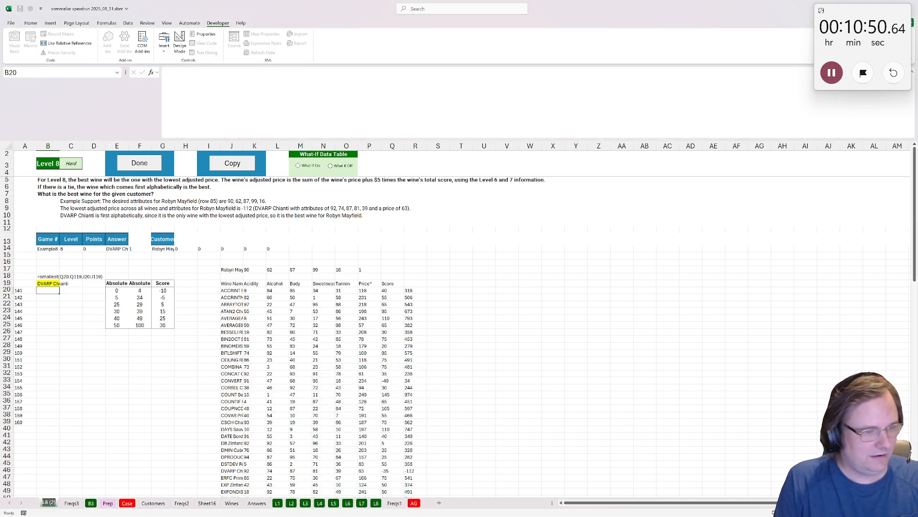
pyautogui.write('B5')
pyautogui.press('Return')
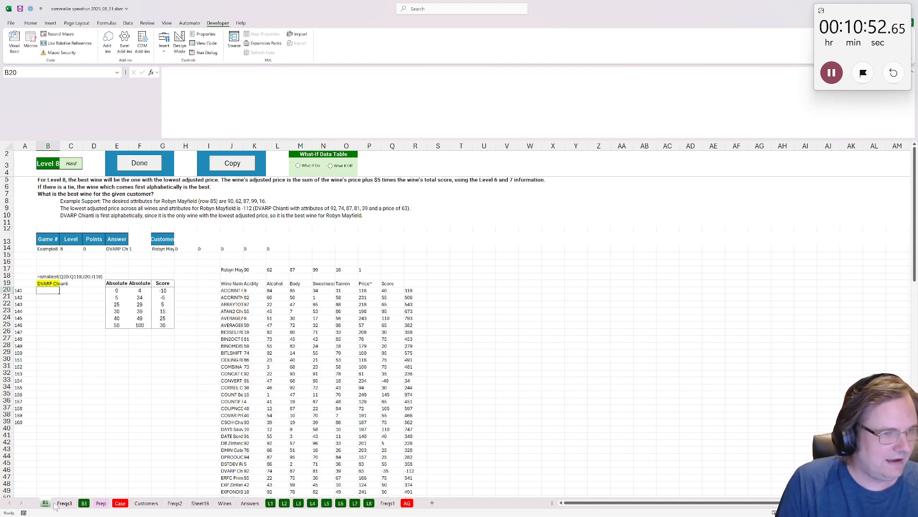
# Step: Replace the game numbers from A20 down with the full customer list using =customers[Customer Name]
pyautogui.moveTo(26, 291); pyautogui.dragTo(22, 445)
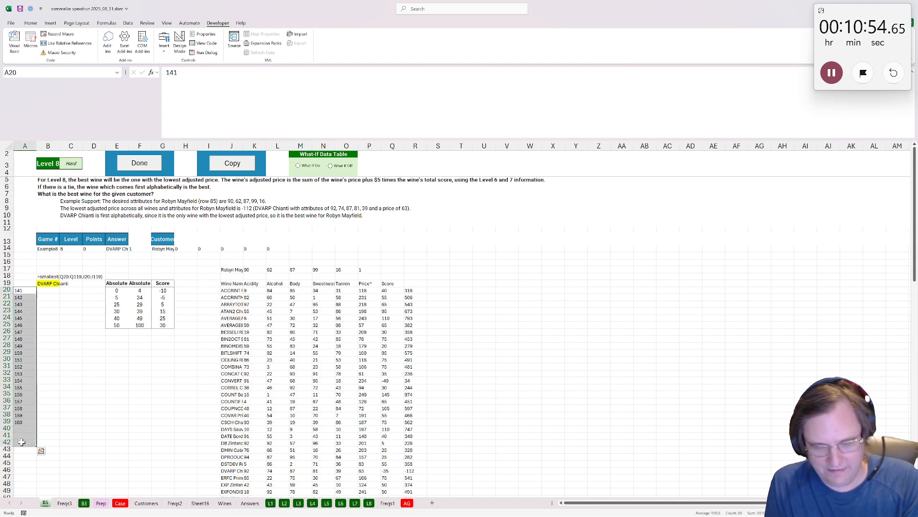
pyautogui.click(24, 289)
pyautogui.write('=cu')
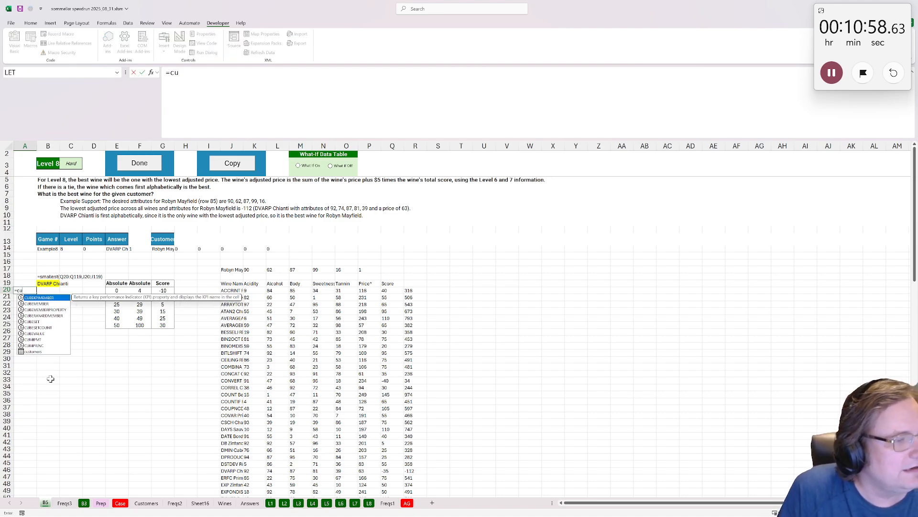
pyautogui.doubleClick(38, 353)
pyautogui.write('[')
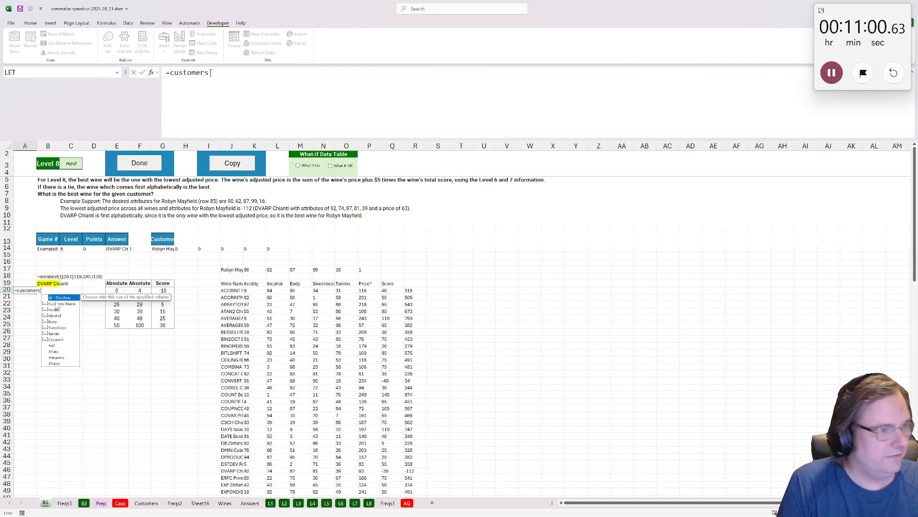
pyautogui.doubleClick(64, 303)
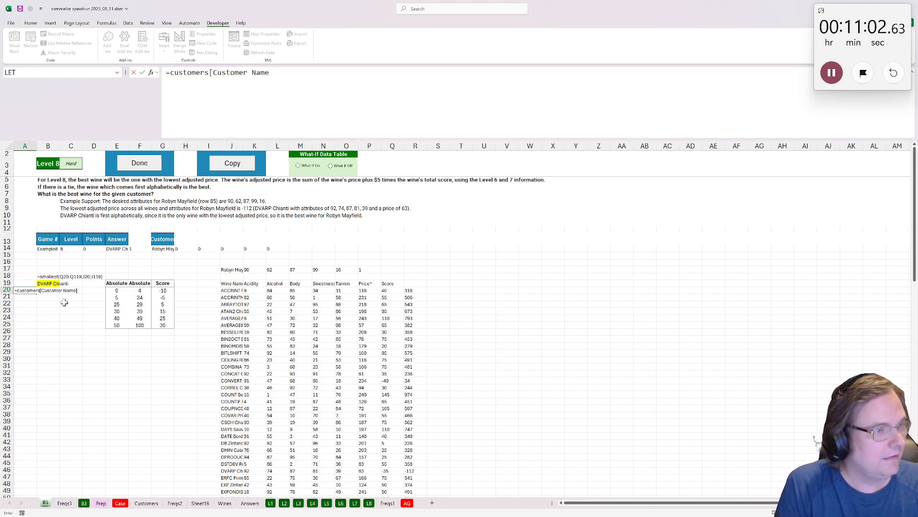
pyautogui.press('Return')
# Step: Clear the spilled XLOOKUP formula from C14 in the example row so the customer cell G14 is free
pyautogui.click(164, 249)
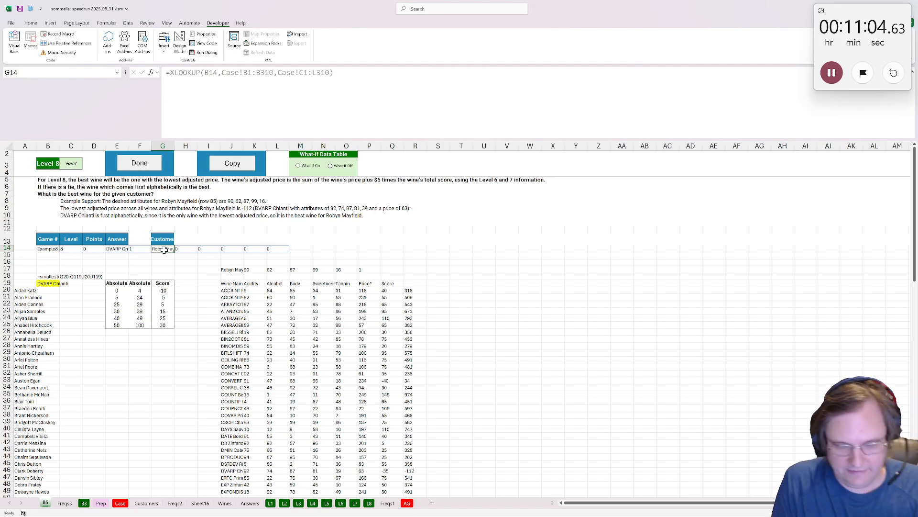
pyautogui.click(69, 249)
pyautogui.press('Delete')
pyautogui.click(177, 249)
pyautogui.click(153, 248)
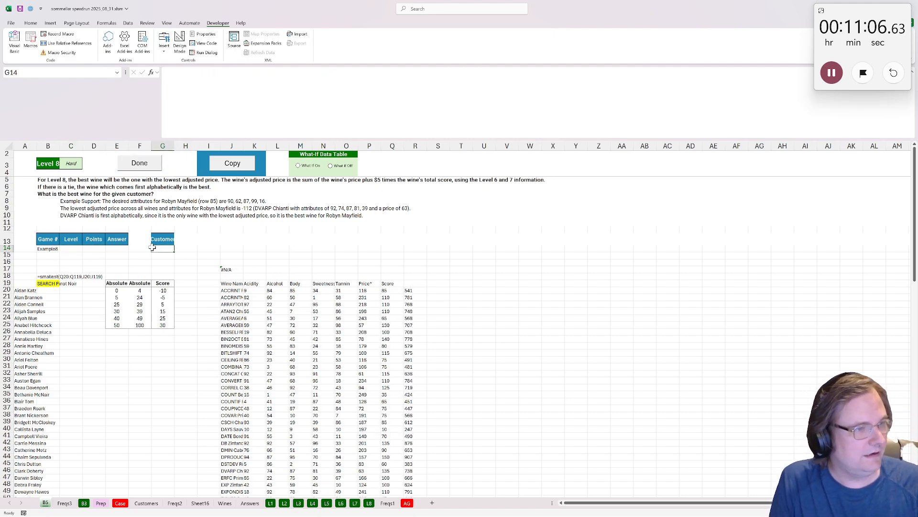
# Step: Copy the first customer name from A20 and paste it as a value into the customer cell G14
pyautogui.click(24, 290)
pyautogui.hotkey('ctrl', 'c')
pyautogui.click(162, 249)
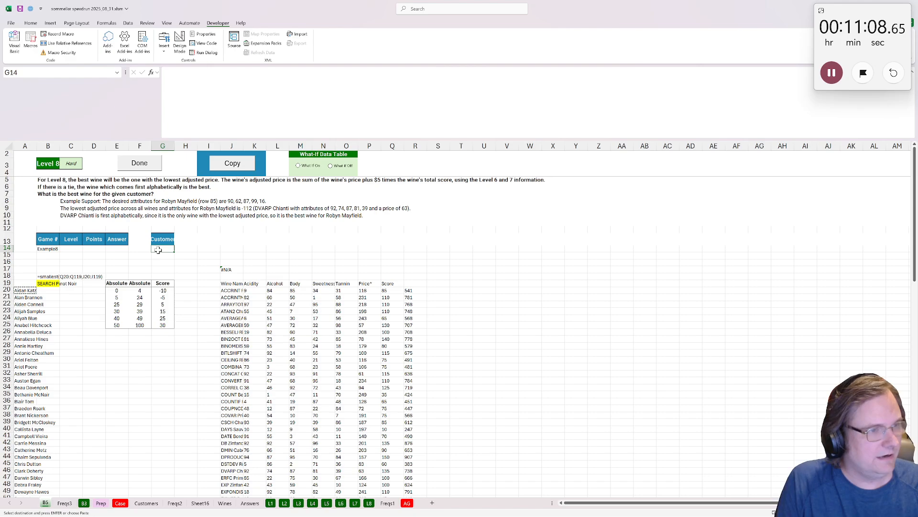
pyautogui.hotkey('ctrl', 'shift', 'v')
# Step: Replace the smallest formula in B19 with =MAX(R20:R119) for the customer's most expensive adjusted price
pyautogui.click(25, 291)
pyautogui.click(30, 283)
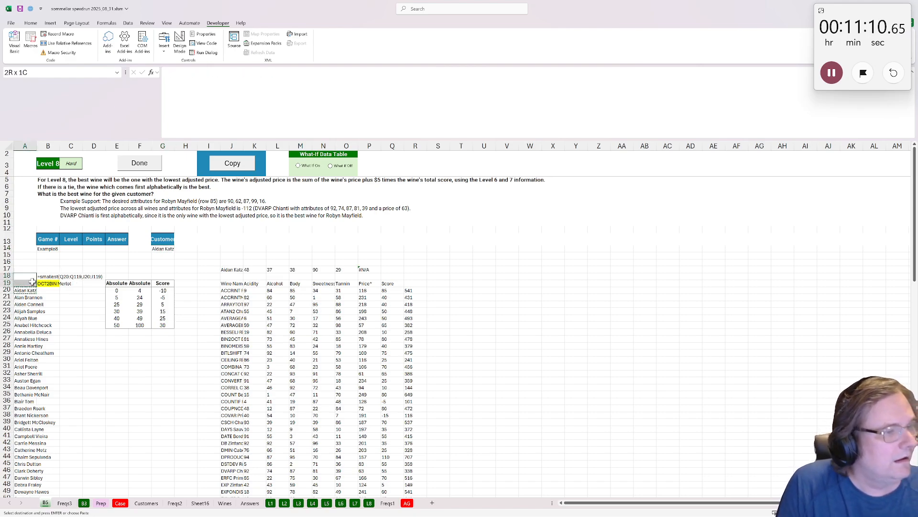
pyautogui.click(59, 287)
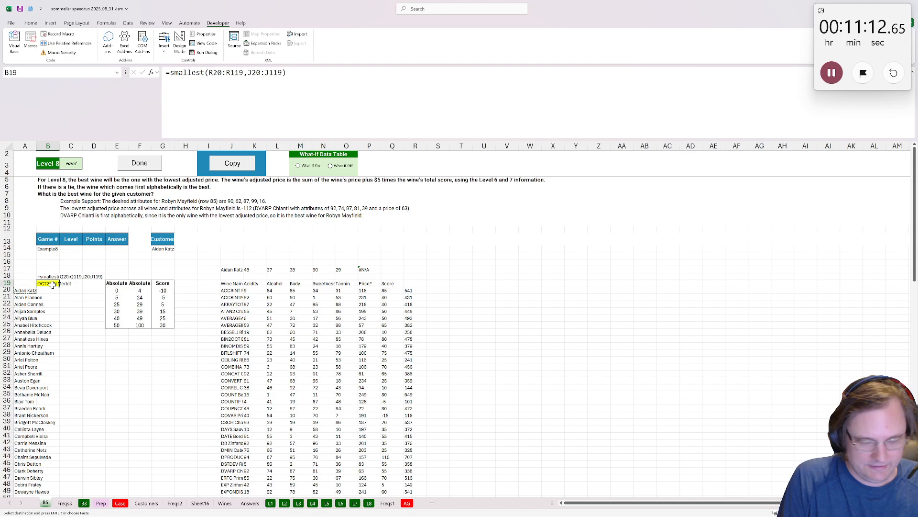
pyautogui.write('=max(')
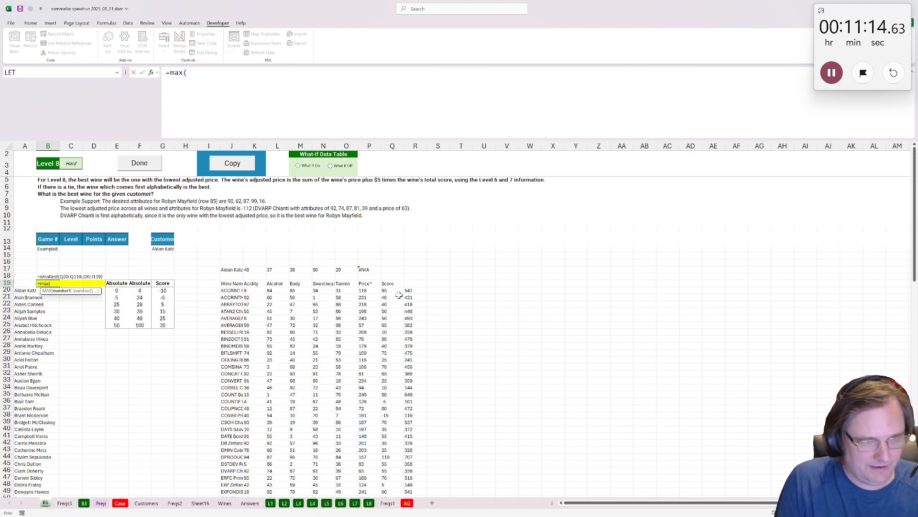
pyautogui.click(408, 292)
pyautogui.hotkey('ctrl', 'shift', 'Down')
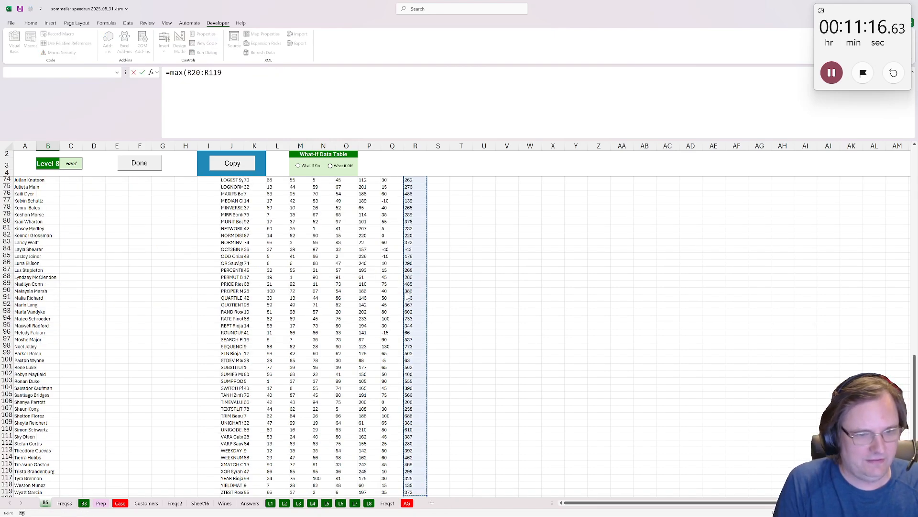
pyautogui.hotkey('ctrl', 'Return')
pyautogui.scroll(12, 136, 249)
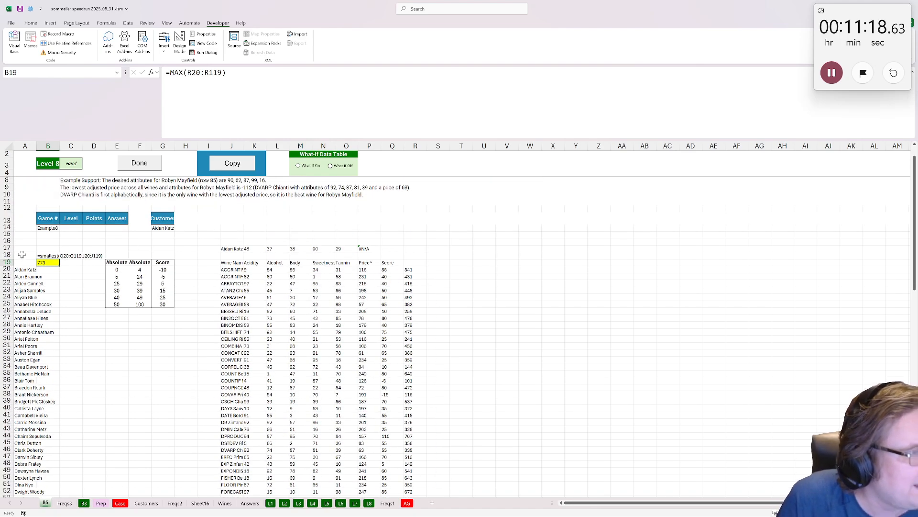
# Step: Create a what-if data table over A19:B119 with G14 as the column input cell
pyautogui.moveTo(25, 262); pyautogui.dragTo(48, 277)
pyautogui.hotkey('ctrl', 'shift', 'Down')
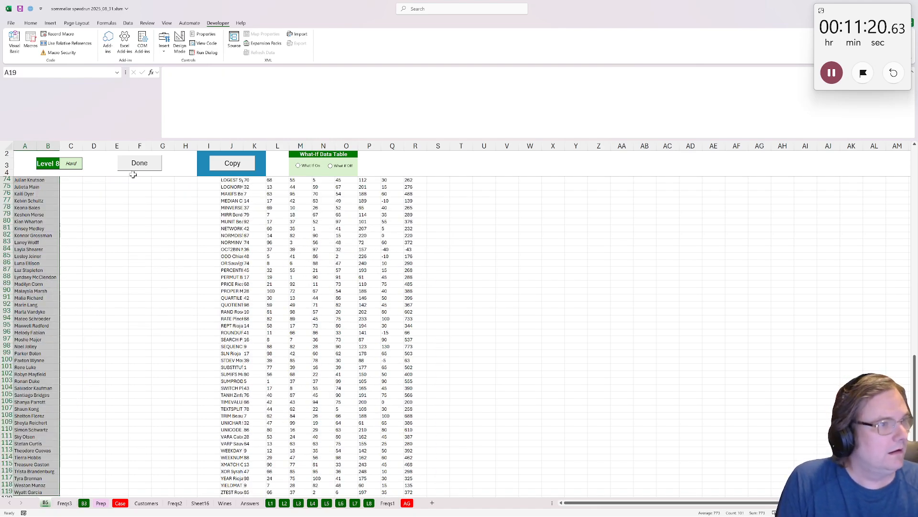
pyautogui.click(30, 9)
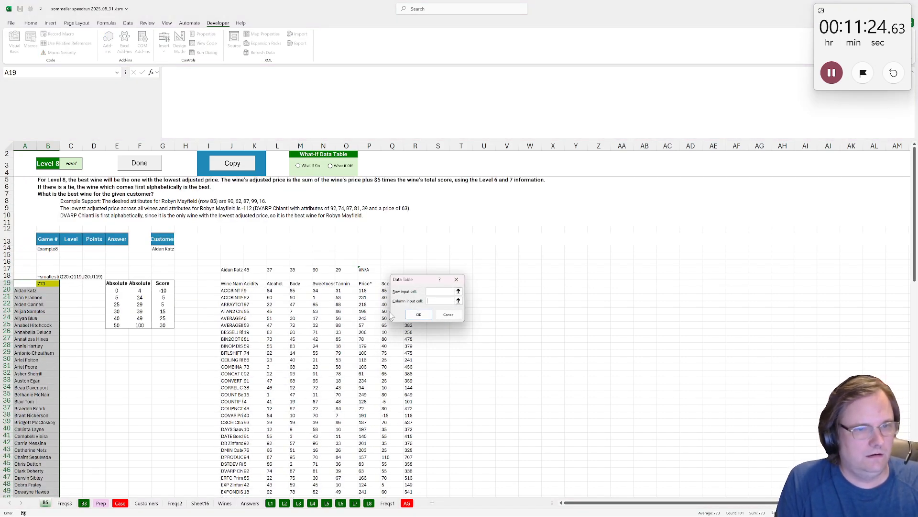
pyautogui.click(163, 248)
pyautogui.click(418, 315)
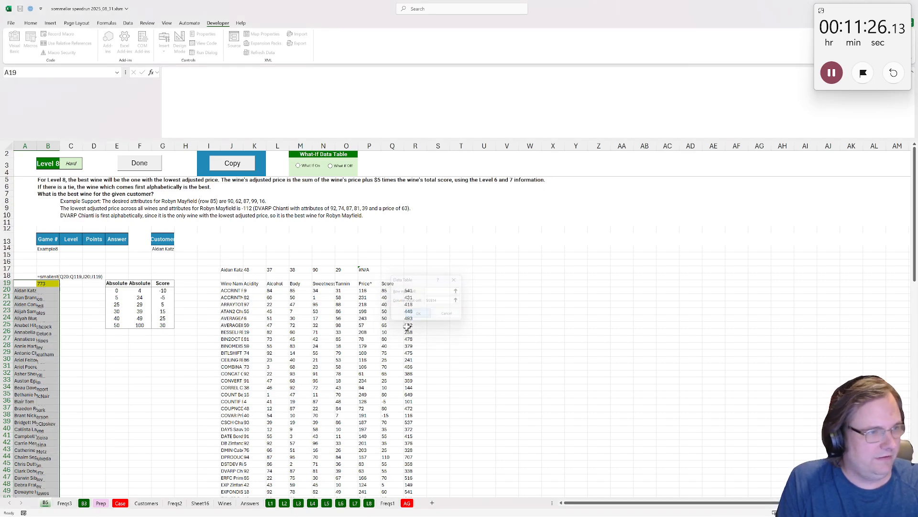
# Step: Calculate the highest adjusted price across all customers in F39 with =MAX(B20:B119)
pyautogui.click(128, 425)
pyautogui.write('=max(')
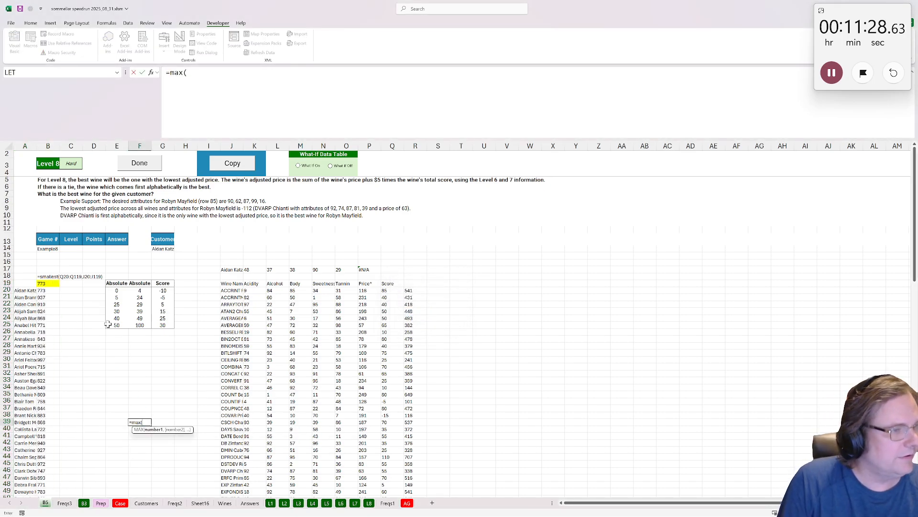
pyautogui.click(43, 294)
pyautogui.hotkey('ctrl', 'shift', 'Down')
pyautogui.press('Return')
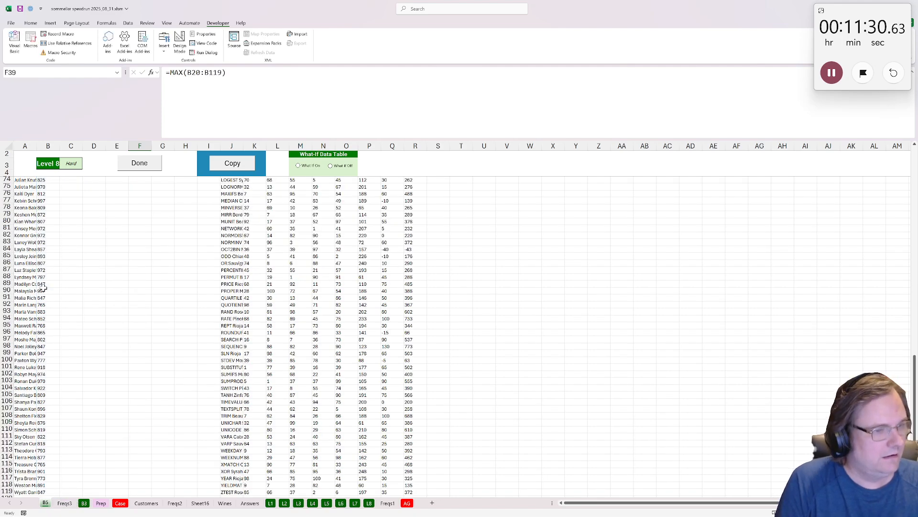
pyautogui.scroll(20, 96, 207)
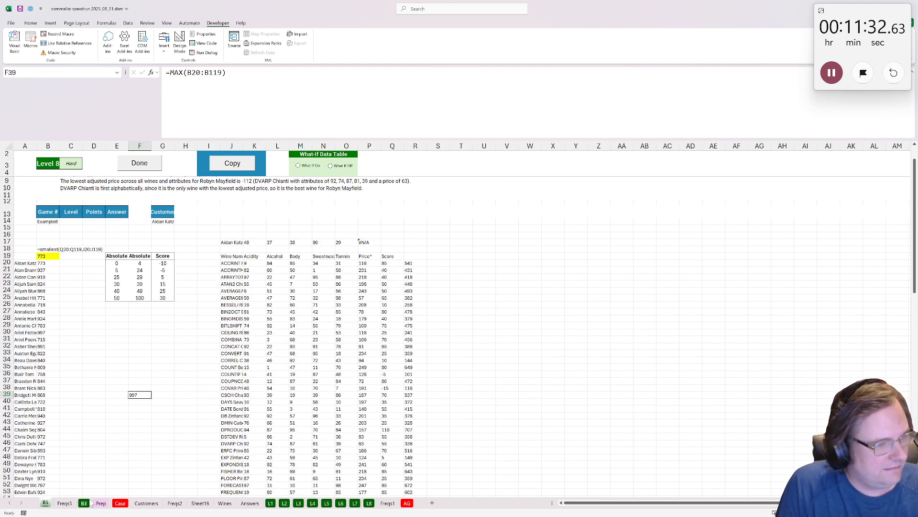
# Step: Enter 997 as the Bonus 5 answer in E35 of the Case sheet and pause the stopwatch
pyautogui.click(120, 503)
pyautogui.click(174, 418)
pyautogui.write('99')
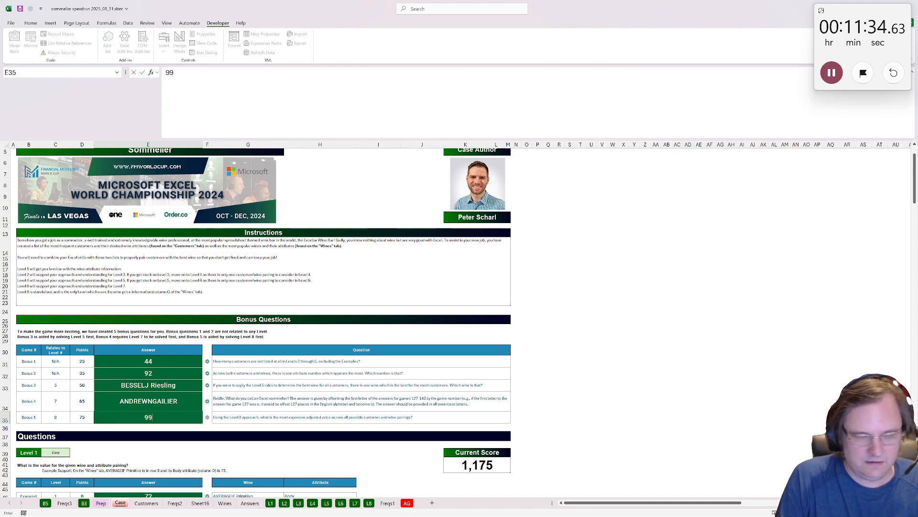
pyautogui.write('7')
pyautogui.press('Return')
pyautogui.click(832, 72)
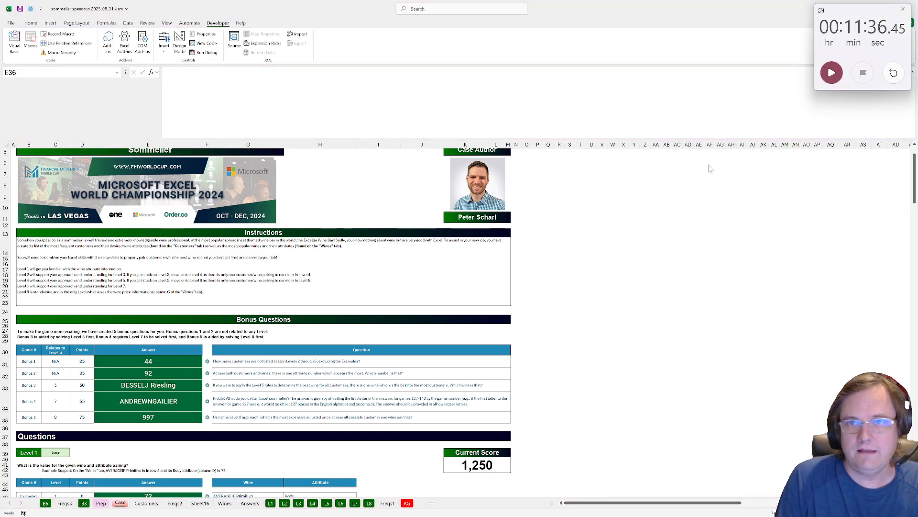